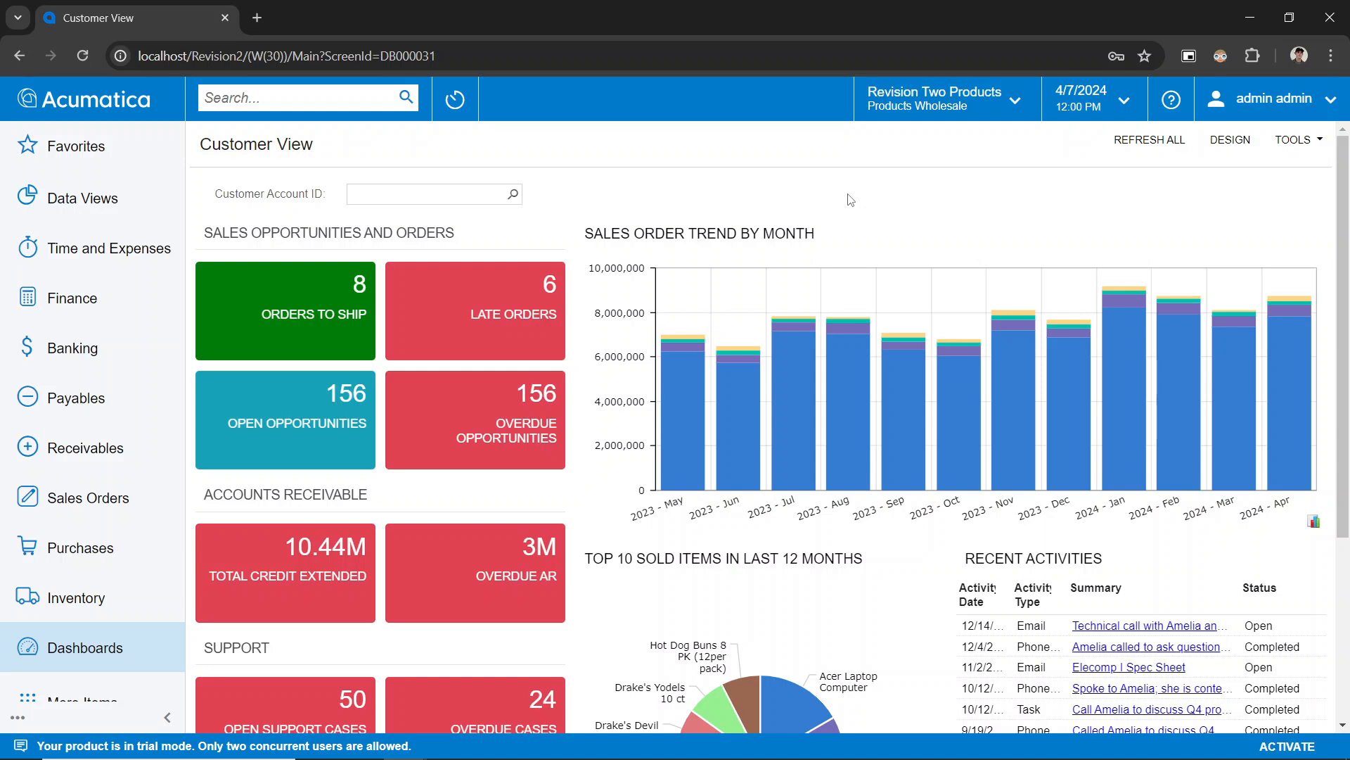
- Search the system for "generic inquir" and open the Generic Inquiry form
left_click(281, 94)
type("generic inquir")
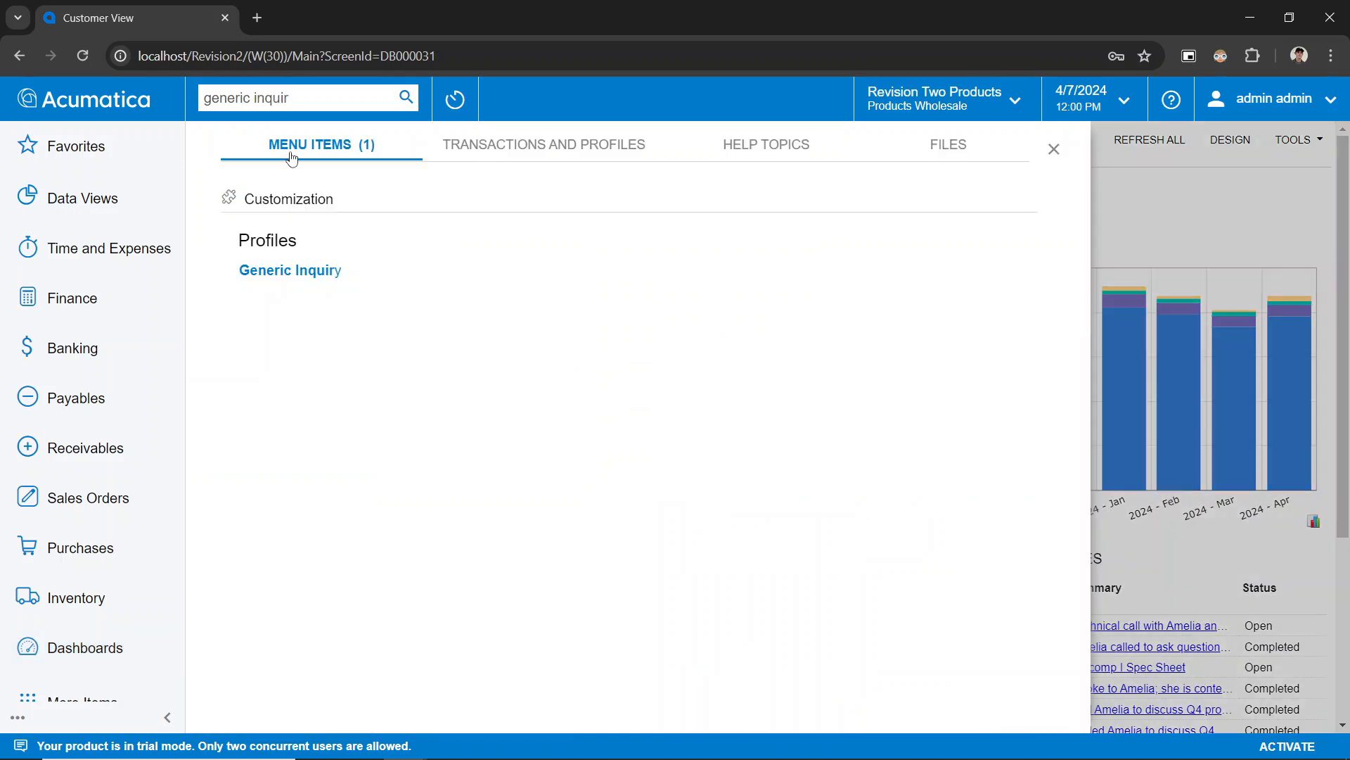
left_click(285, 281)
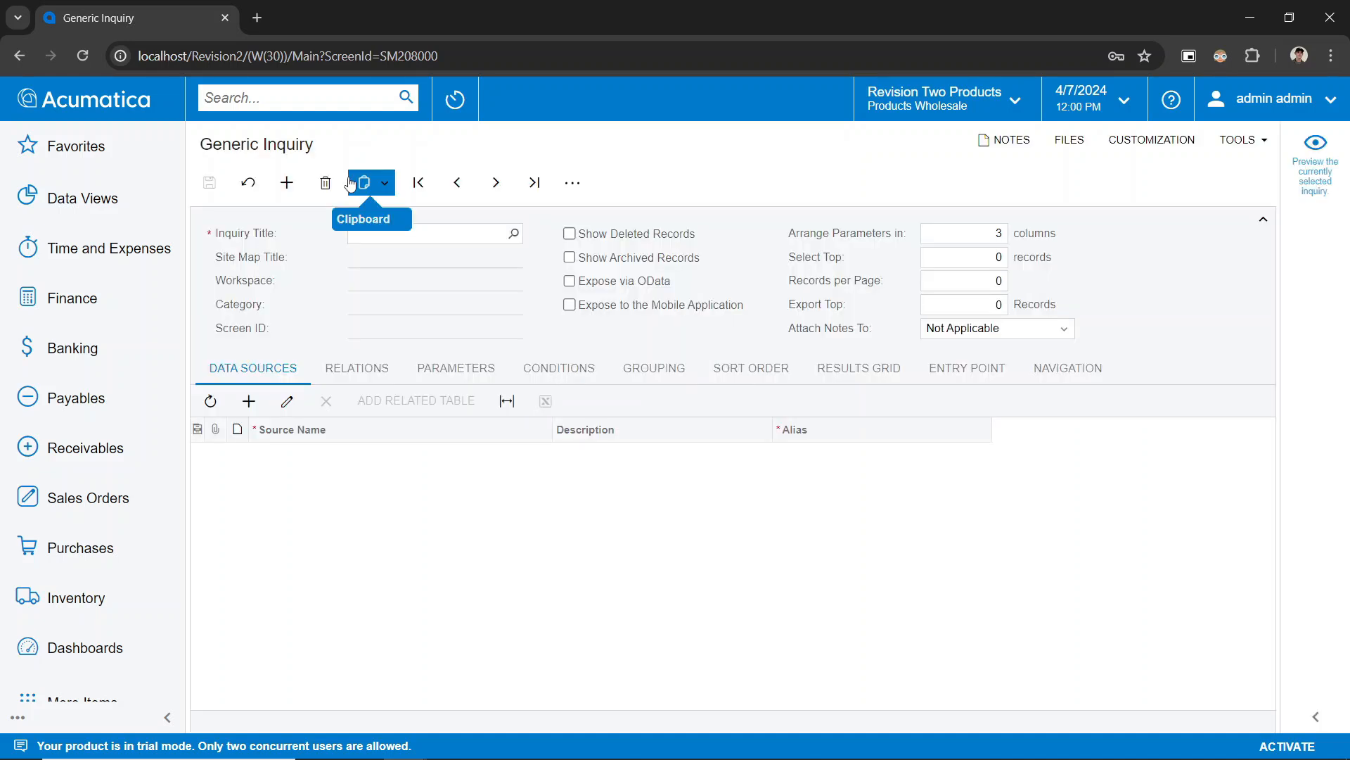
- Look up "invoiced" among the inquiry titles and load the InvoicedItems inquiry
left_click(462, 235)
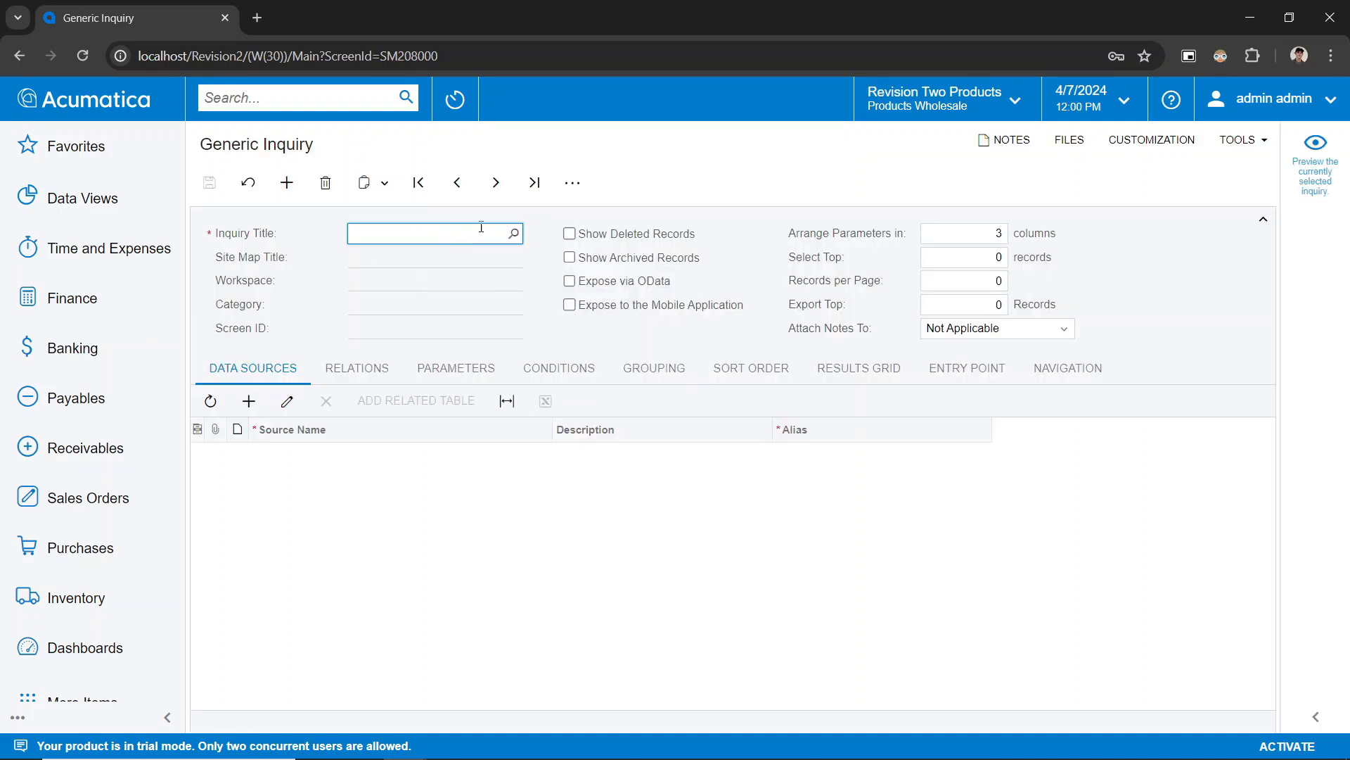
left_click(513, 234)
type("invoiced")
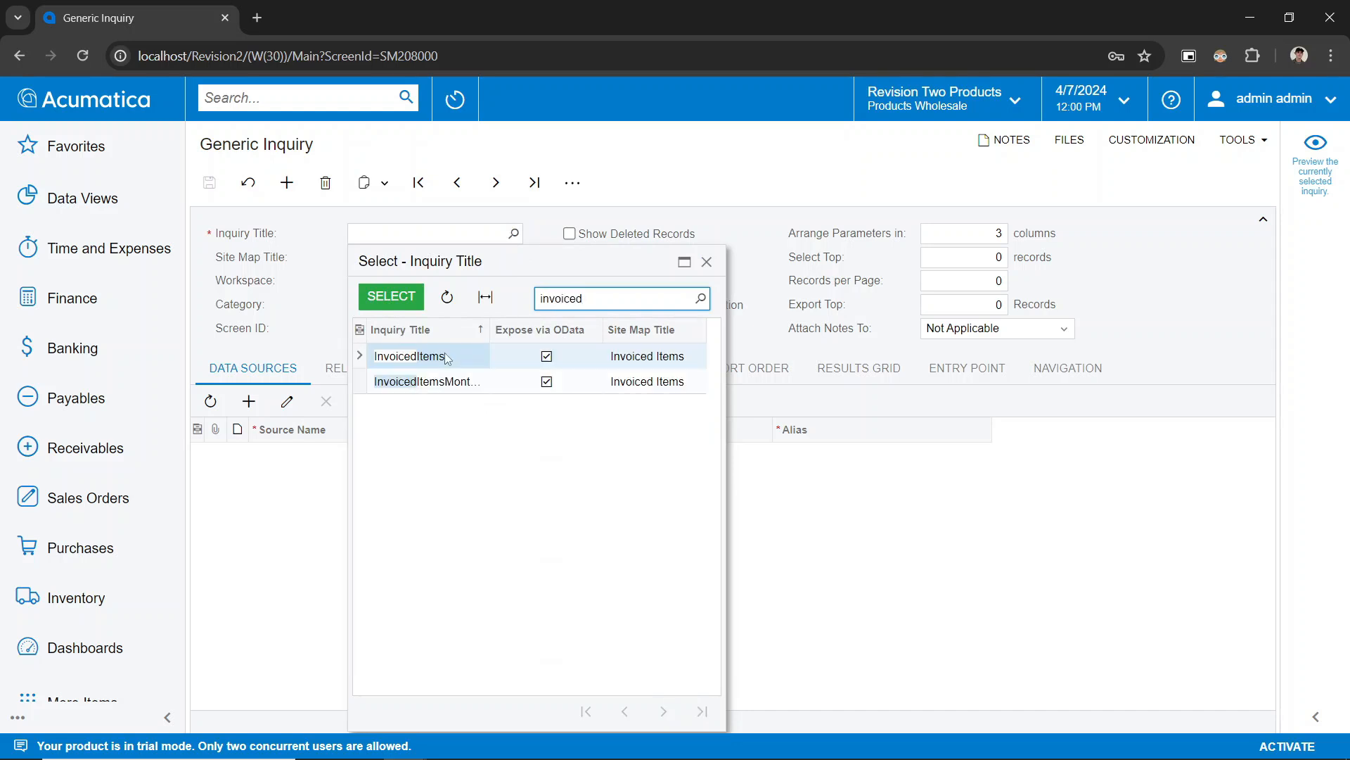
left_click(392, 296)
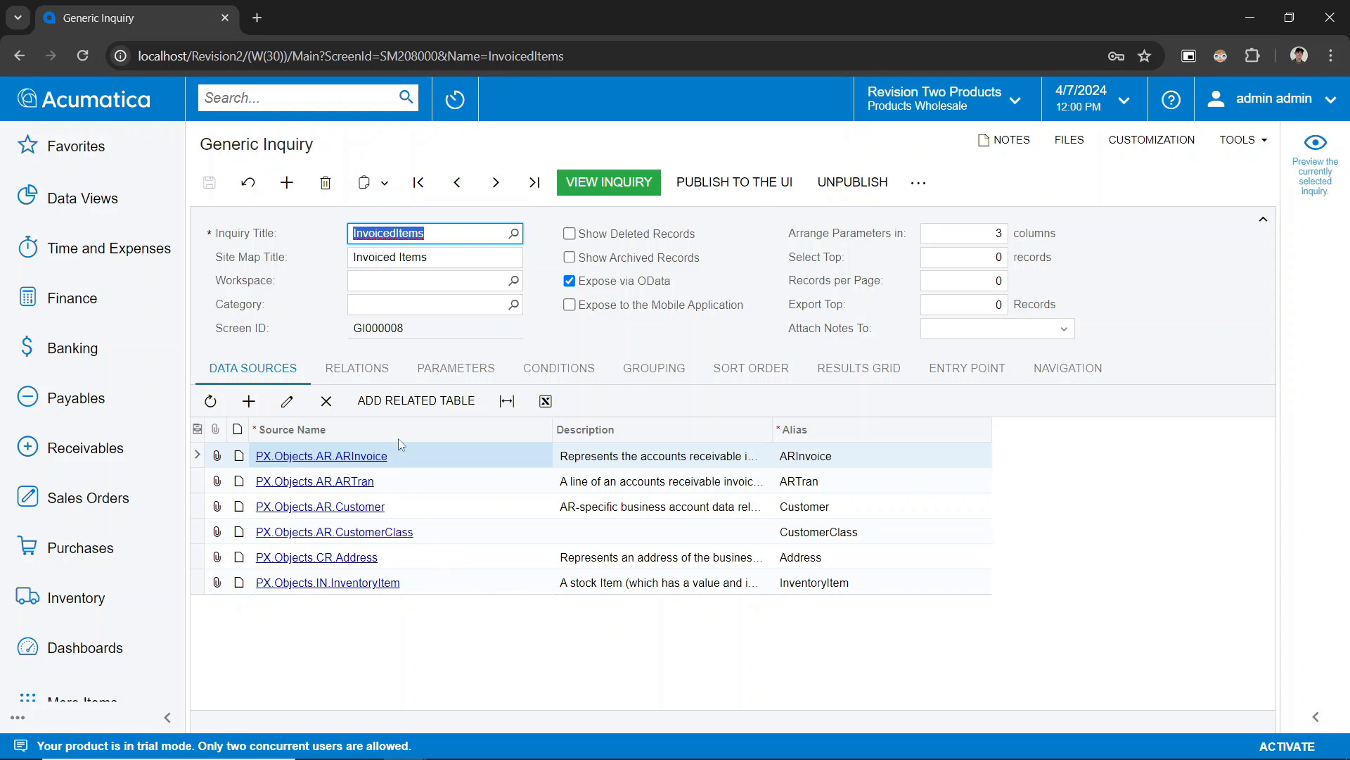
- Examine the table relations of InvoicedItems, including the field links between ARInvoice and ARTran
left_click(363, 370)
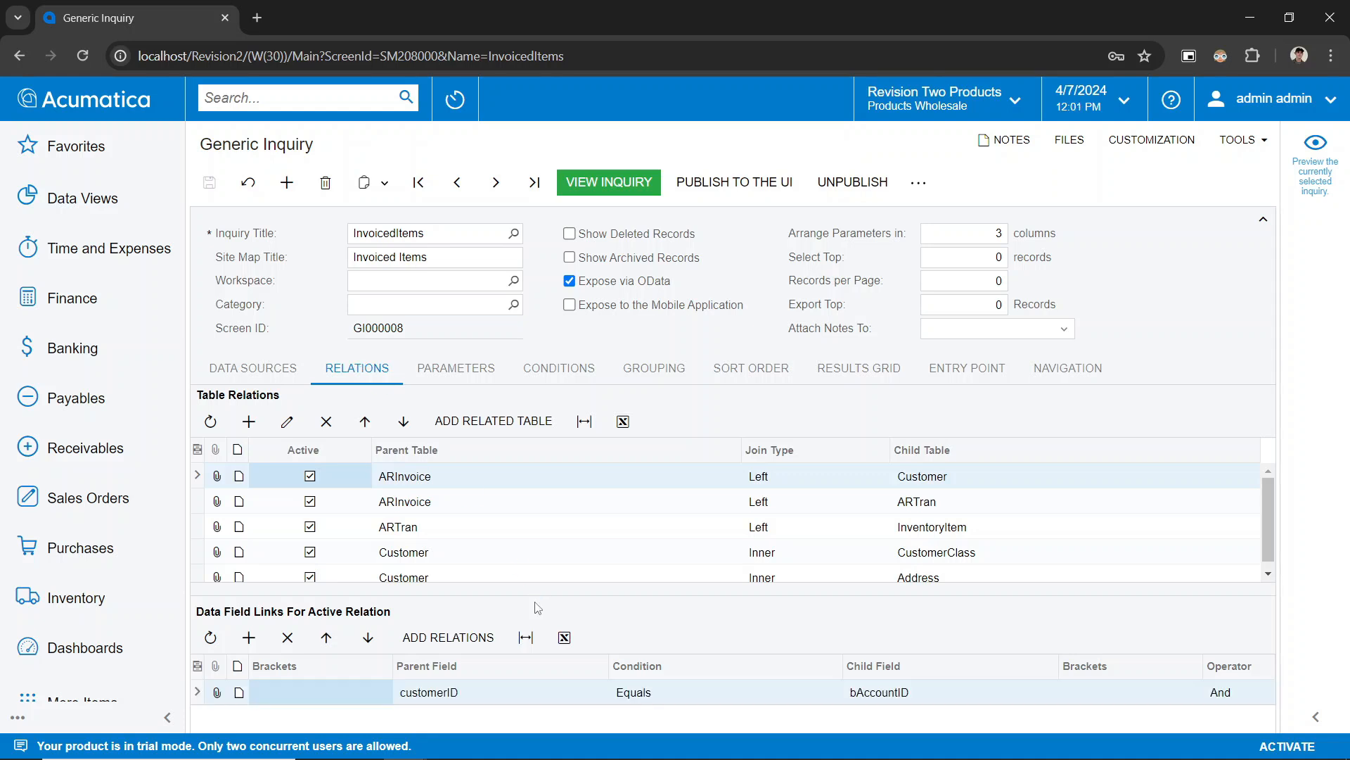
scroll(539, 552, "down", 1)
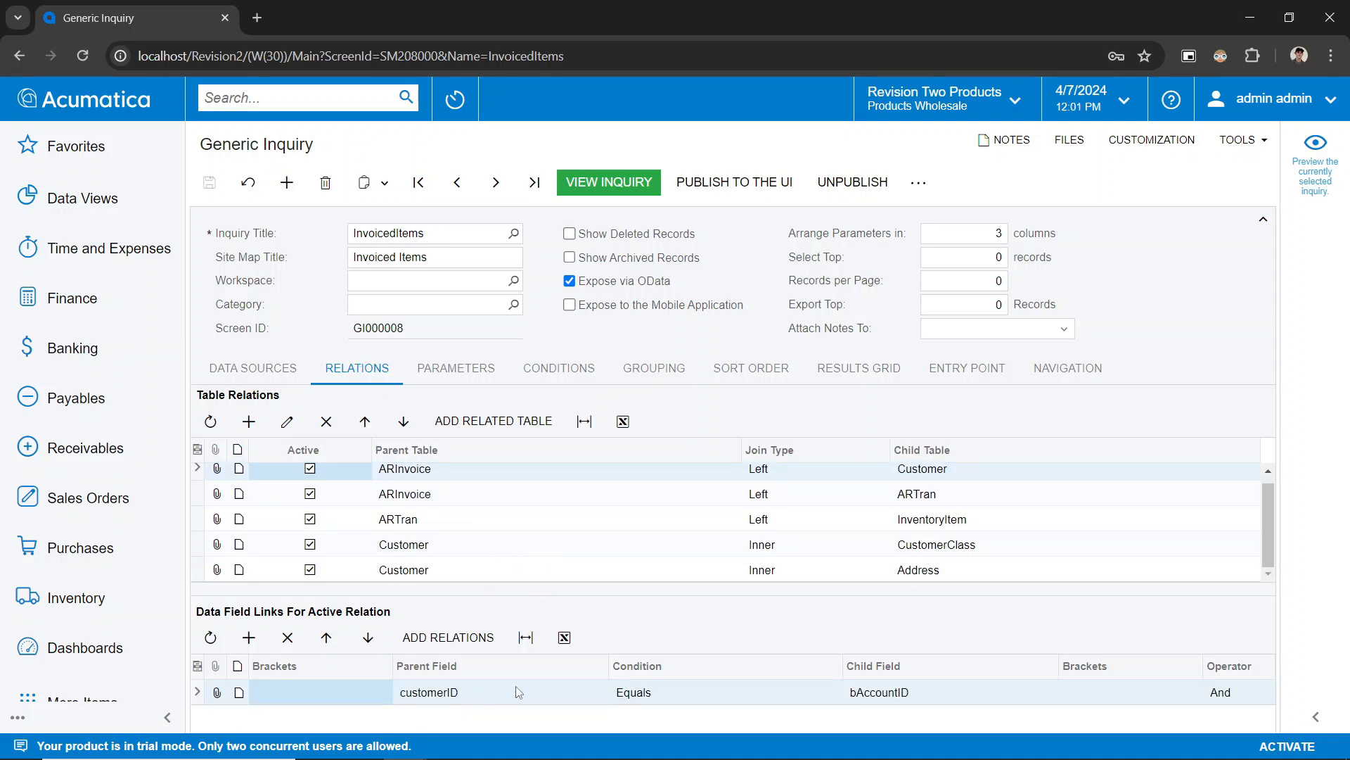
left_click(462, 494)
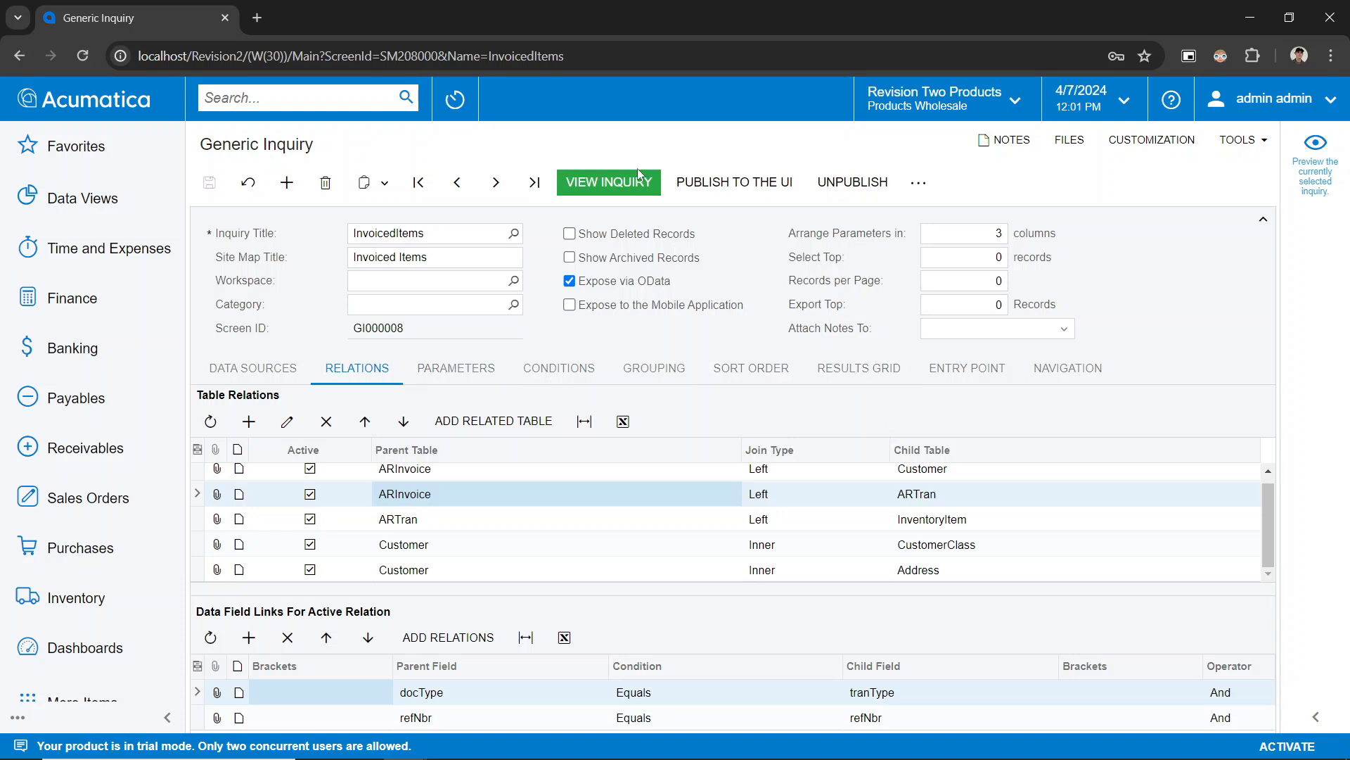
- View the InvoicedItems inquiry results, look across their columns, and return to the inquiry definition
left_click(615, 185)
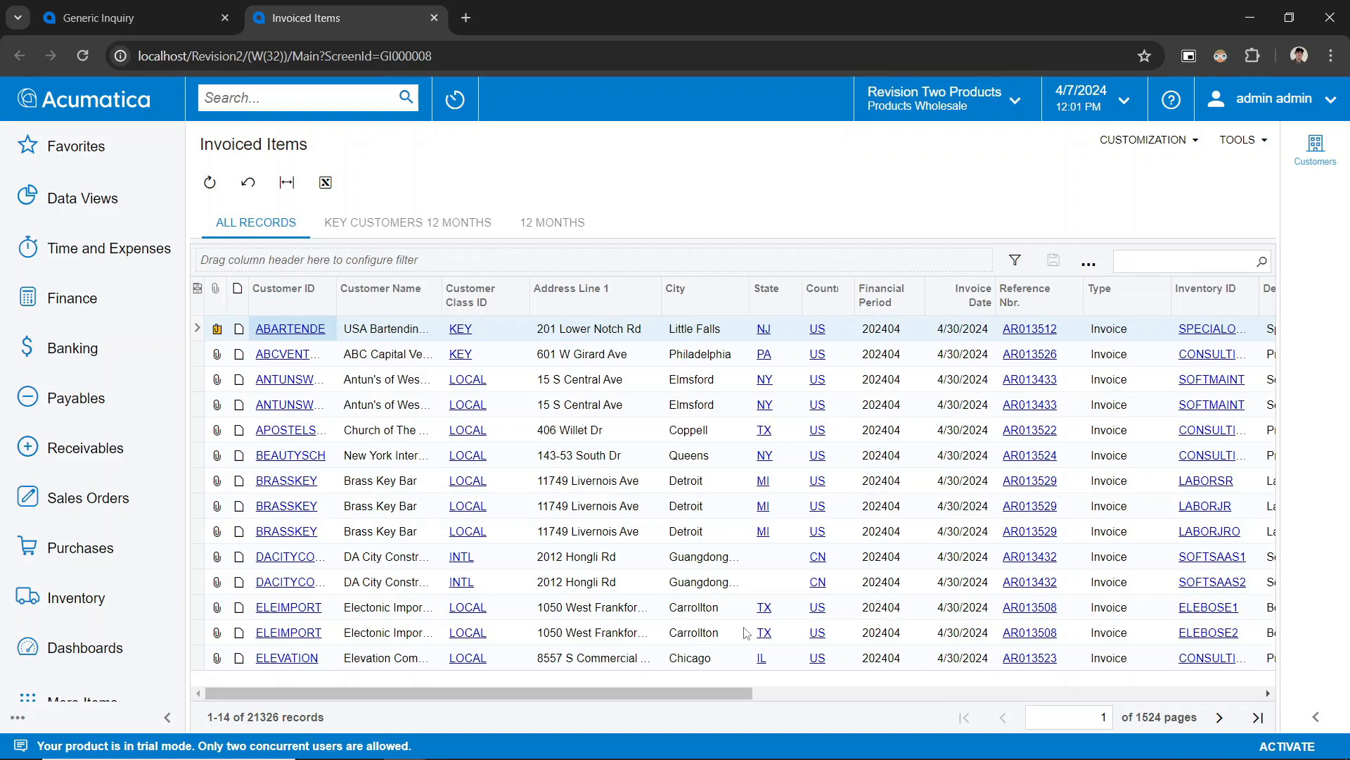
left_click_drag(657, 690, 520, 556)
left_click(169, 14)
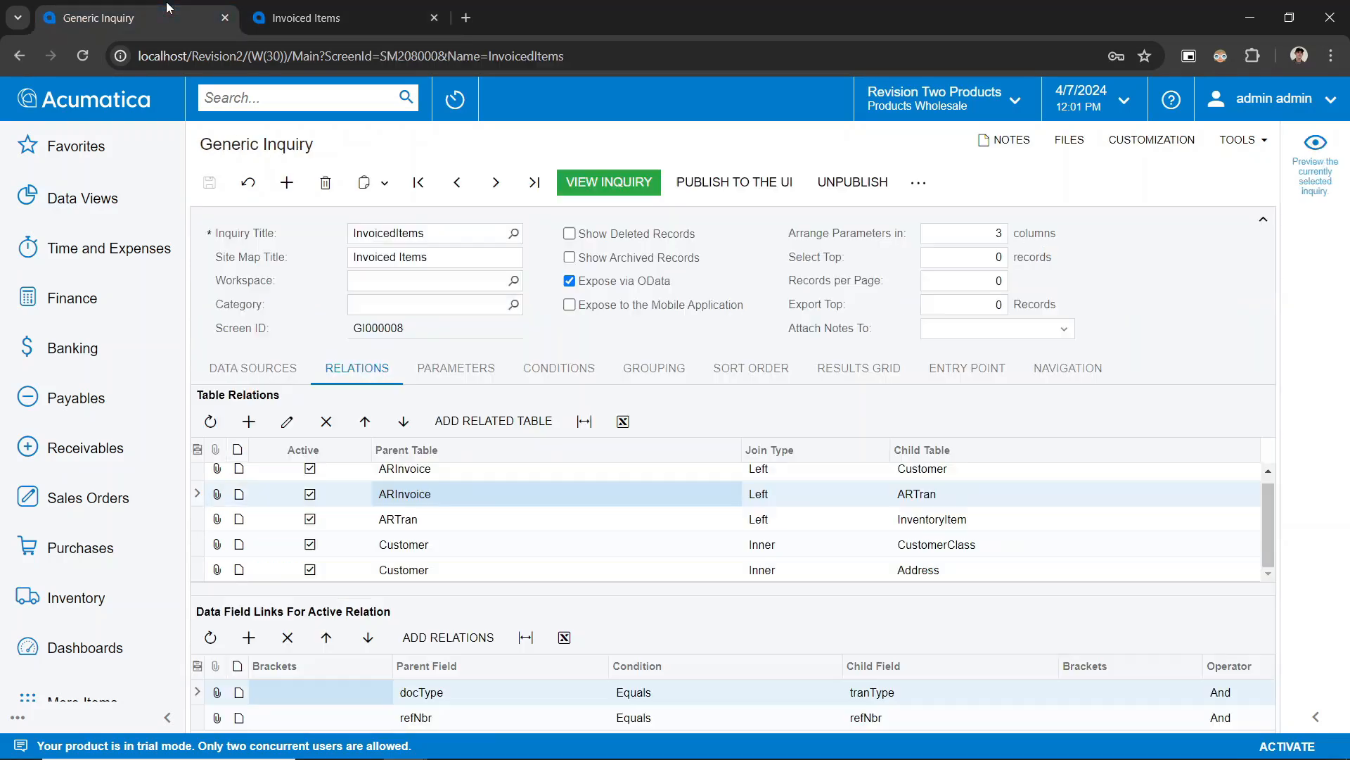
- Examine the fields in the InvoicedItems results grid and check its conditions
left_click(882, 373)
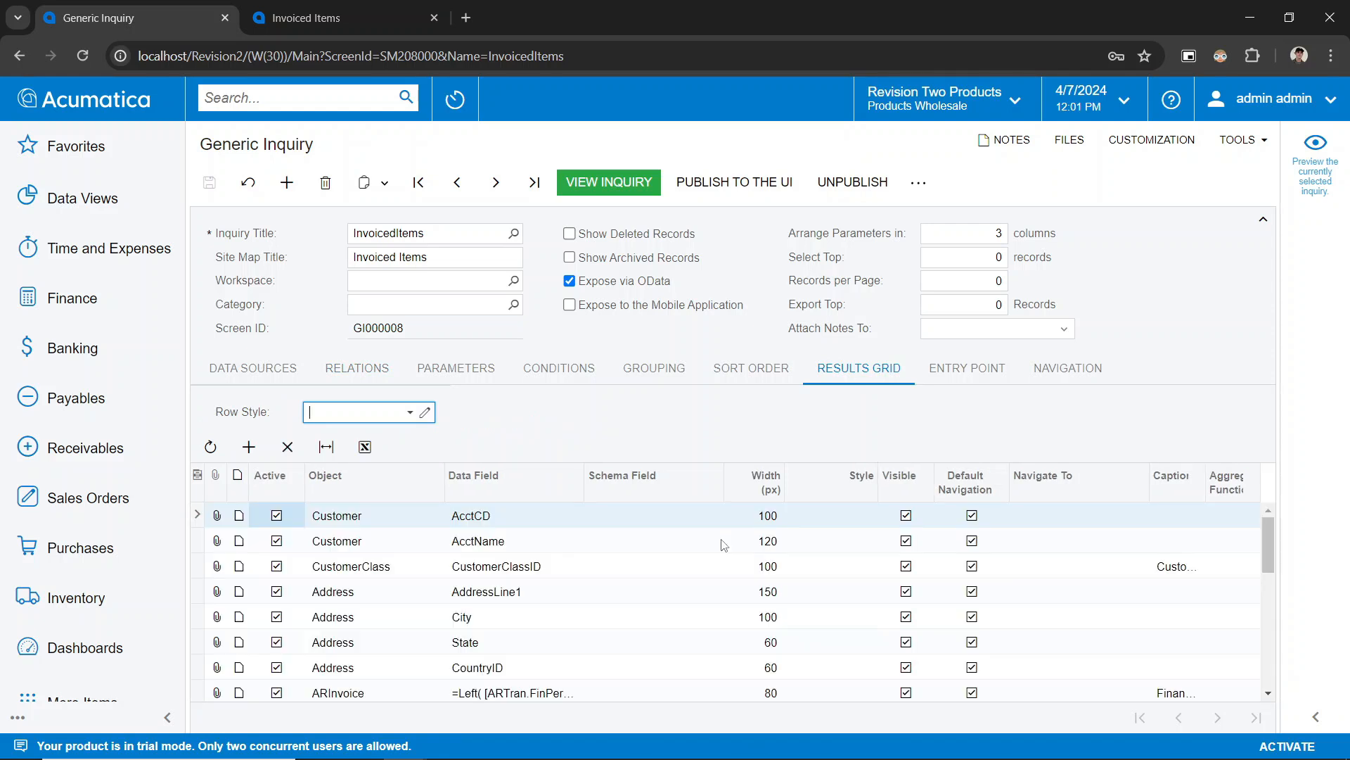
scroll(724, 544, "down", 5)
scroll(724, 545, "down", 8)
scroll(724, 544, "up", 13)
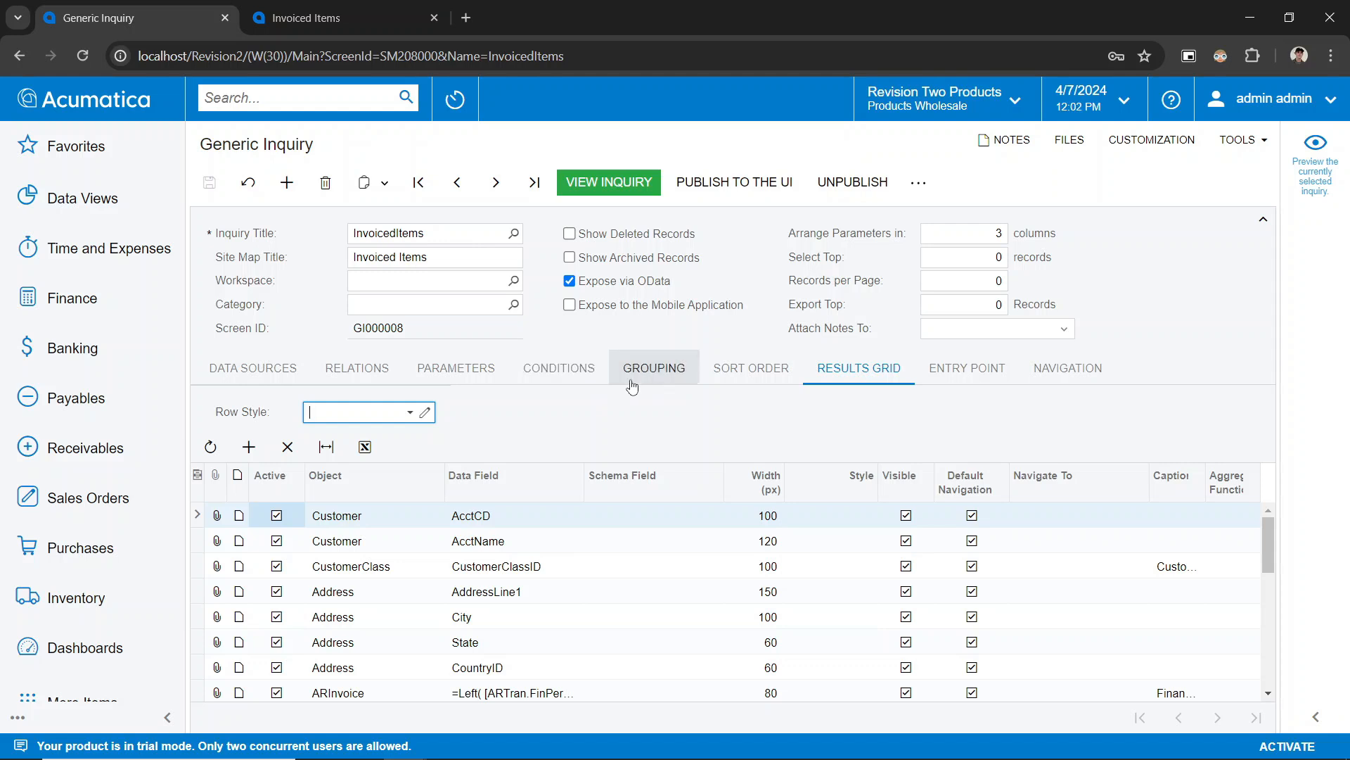
left_click(543, 379)
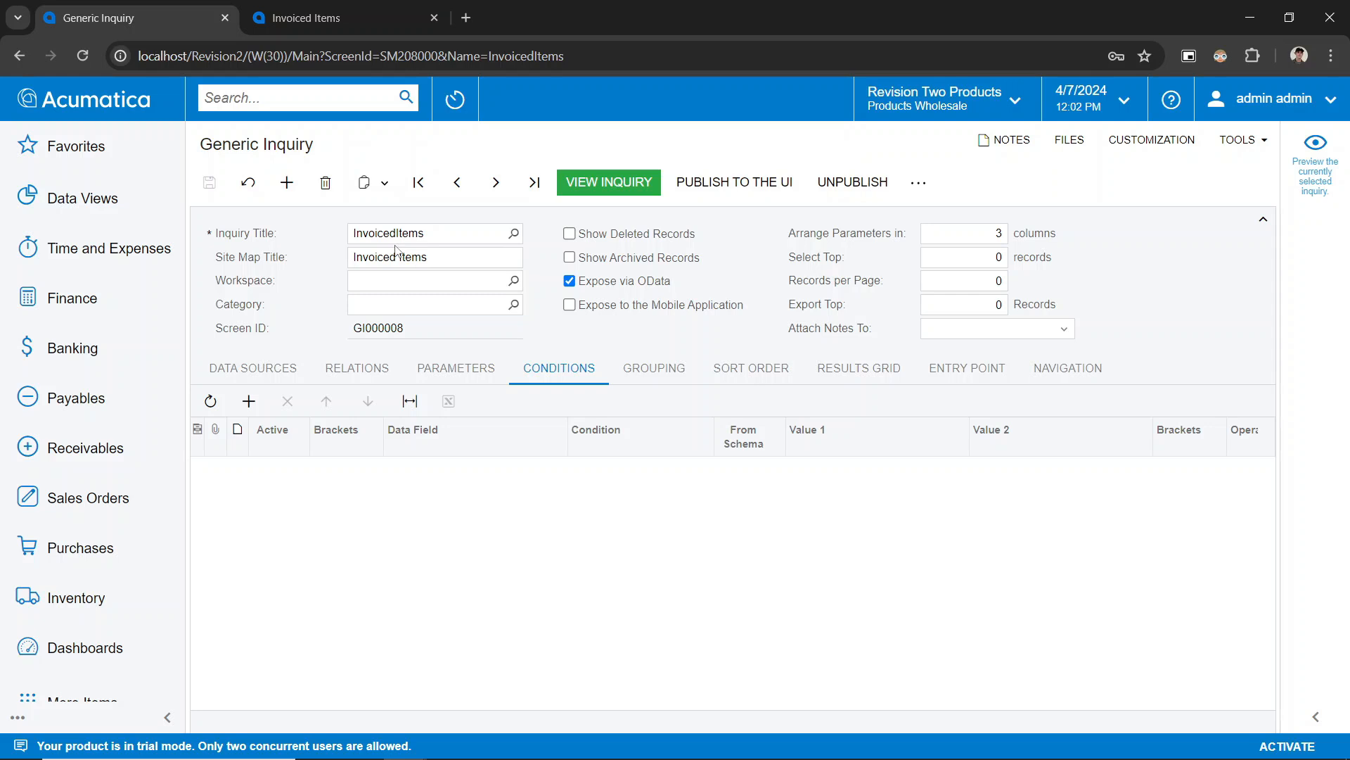
- Copy the InvoicedItems inquiry definition and start a new blank inquiry
left_click(384, 192)
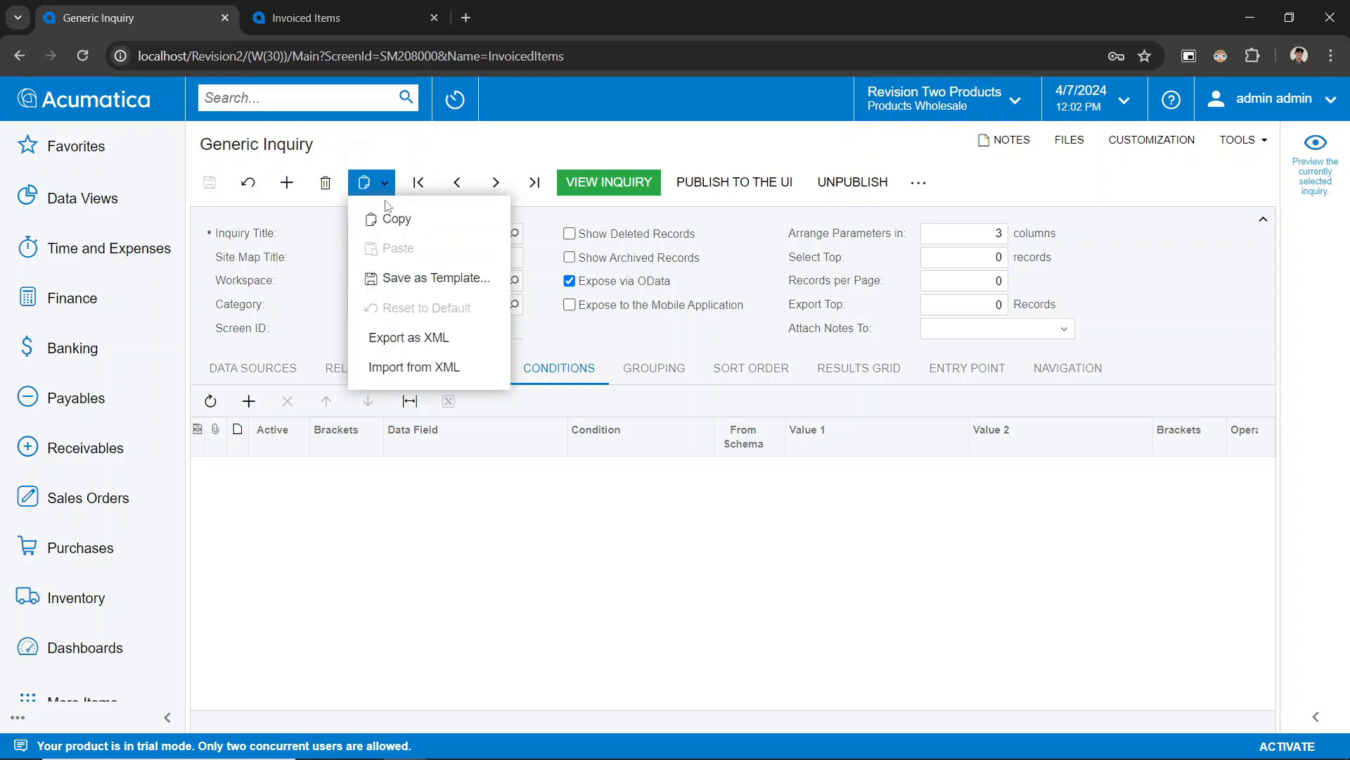
left_click(383, 217)
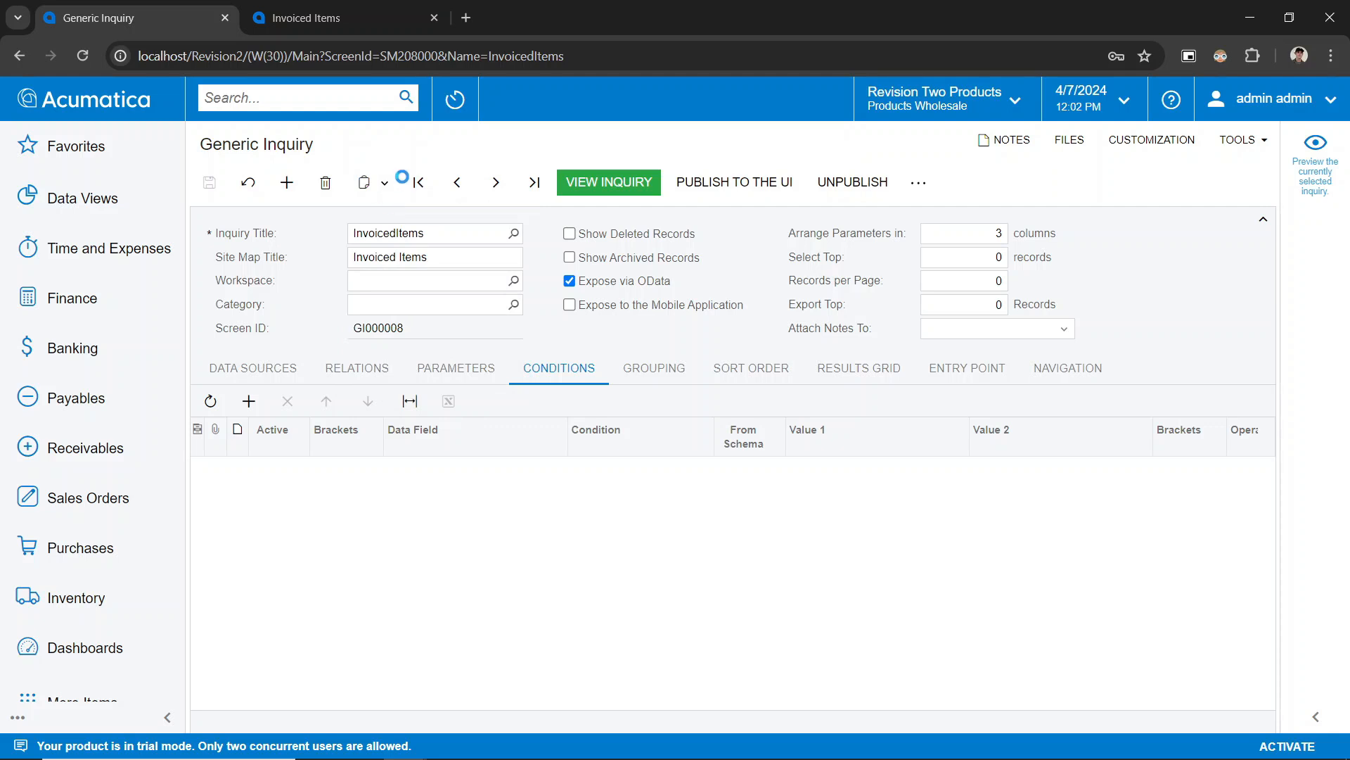
left_click(287, 182)
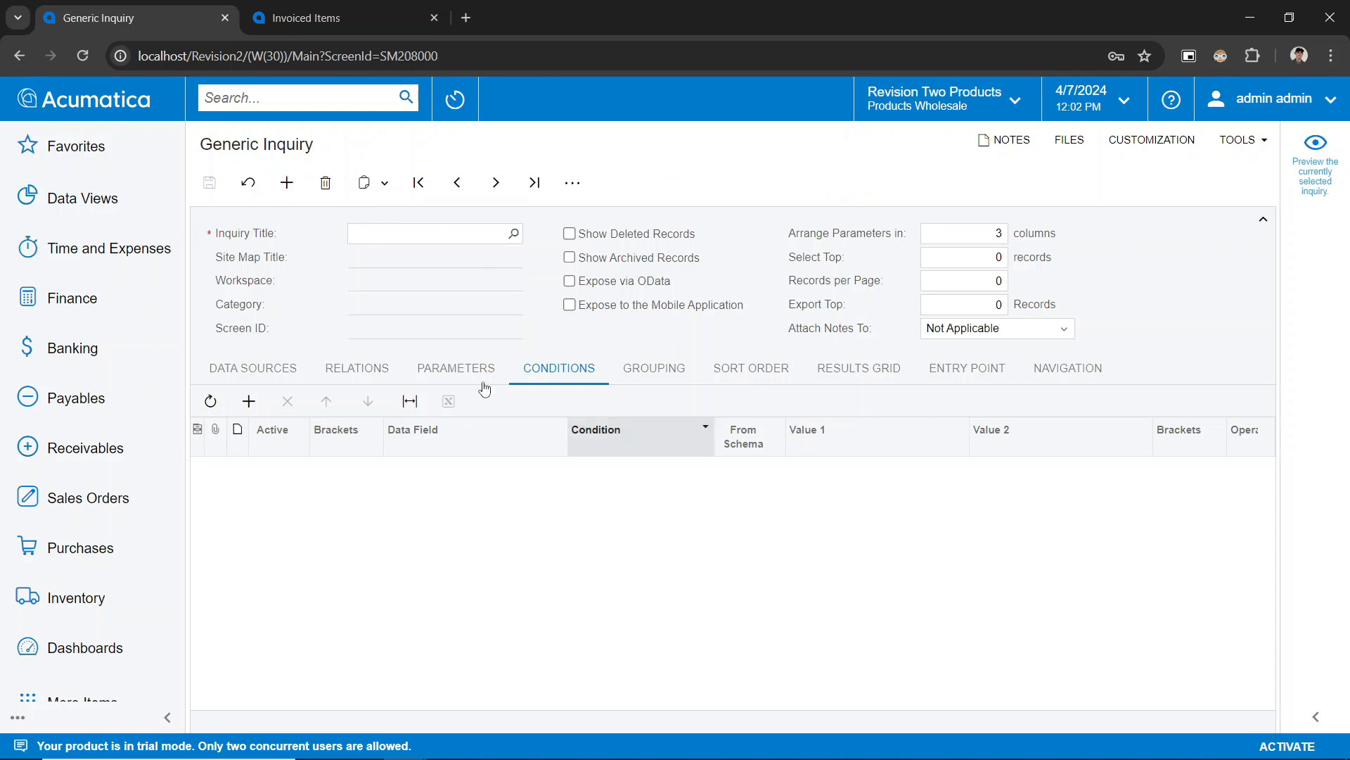
- Title the new inquiry InvoicedItemsMonthly, paste the copied definition into it, and check its data sources
left_click(415, 234)
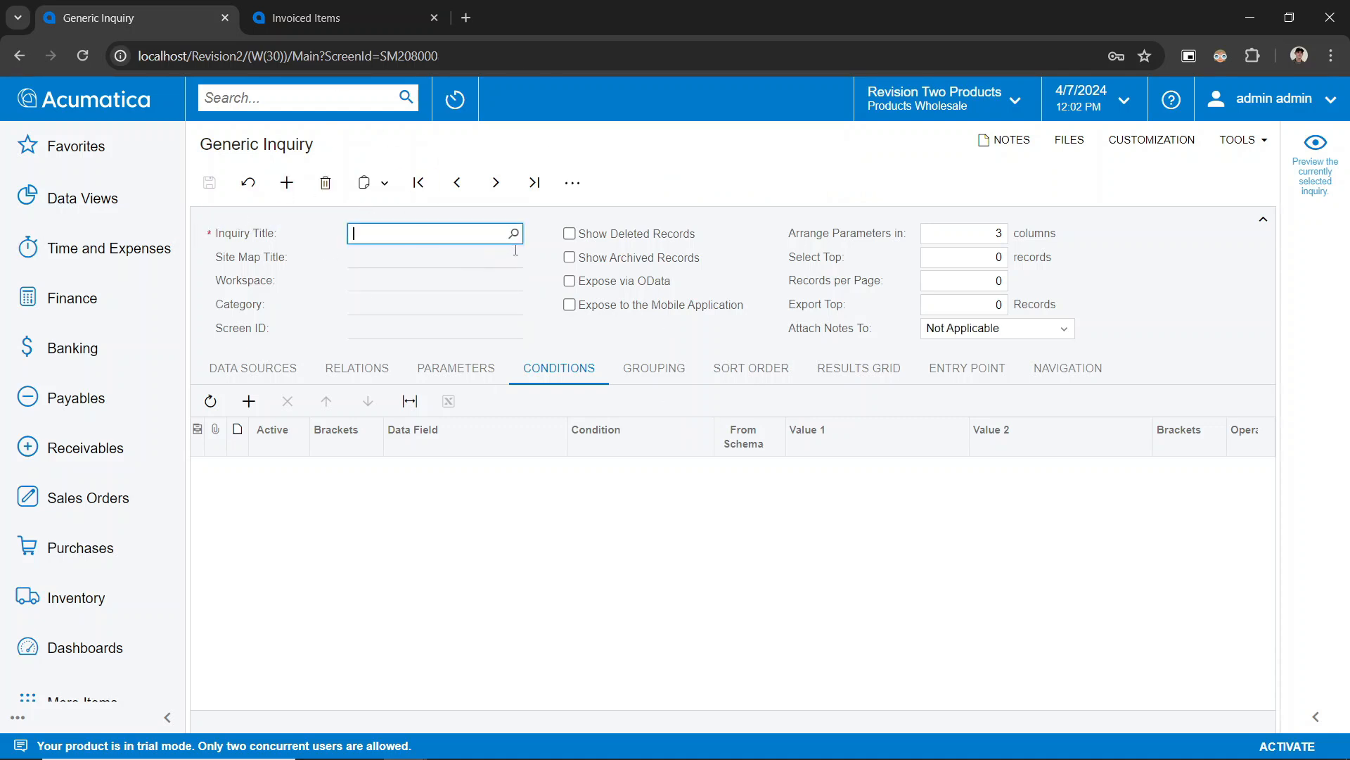
type("Invoiced")
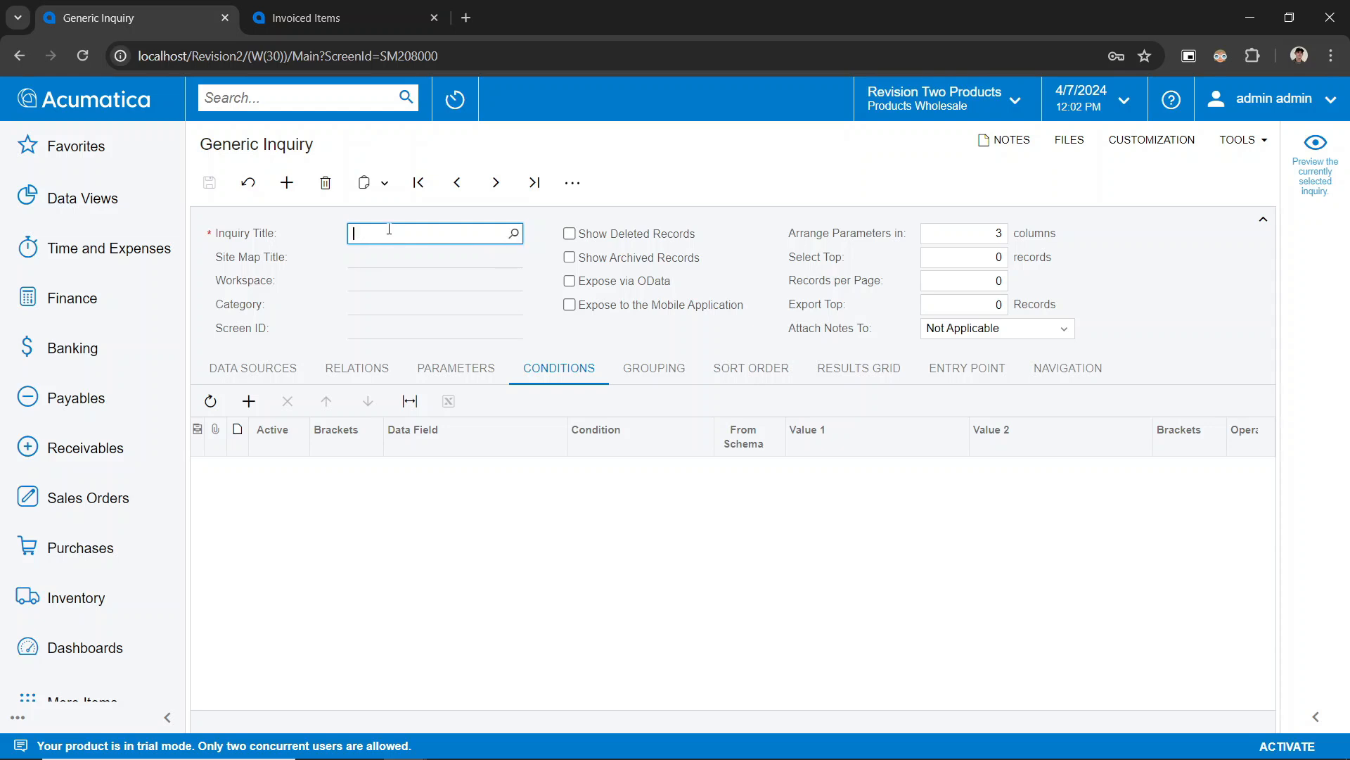
type("Invoi")
type("cedItemsMonthly")
key("Tab")
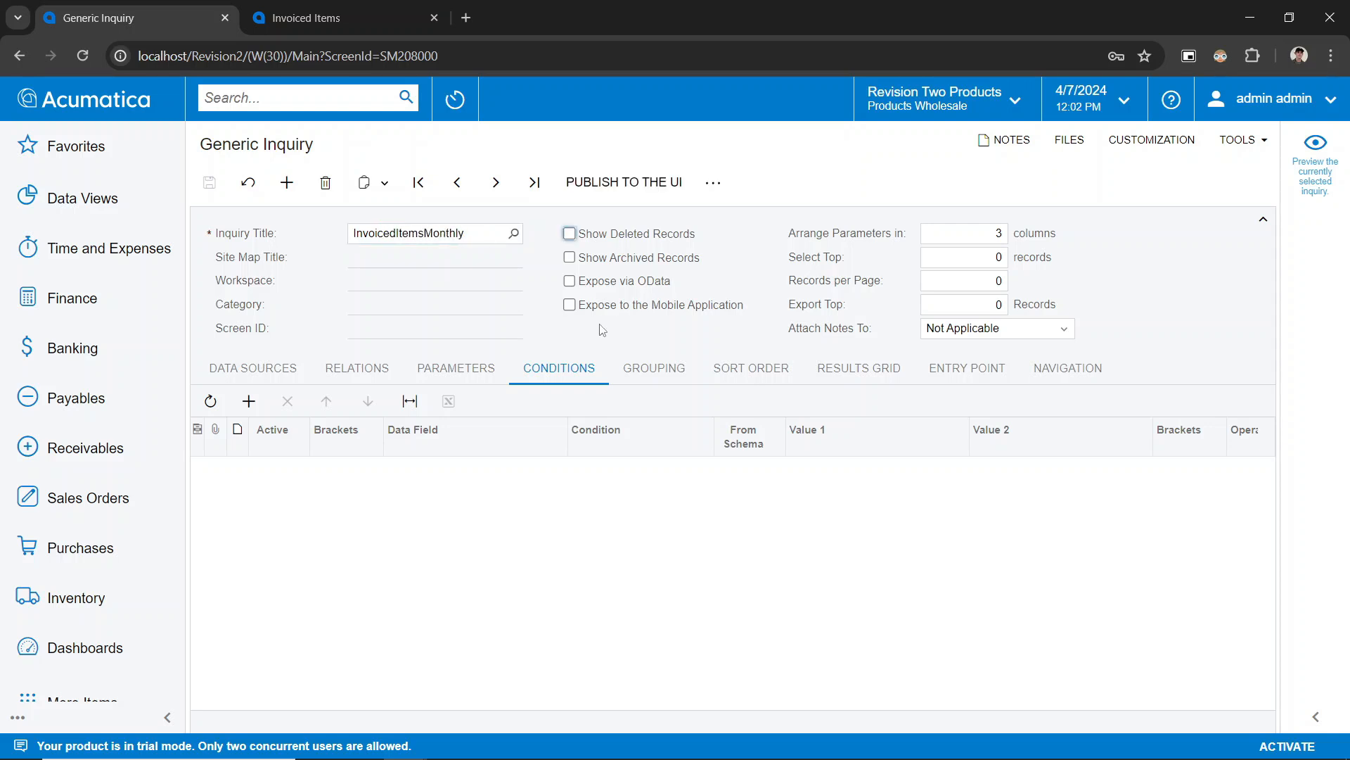
left_click(365, 186)
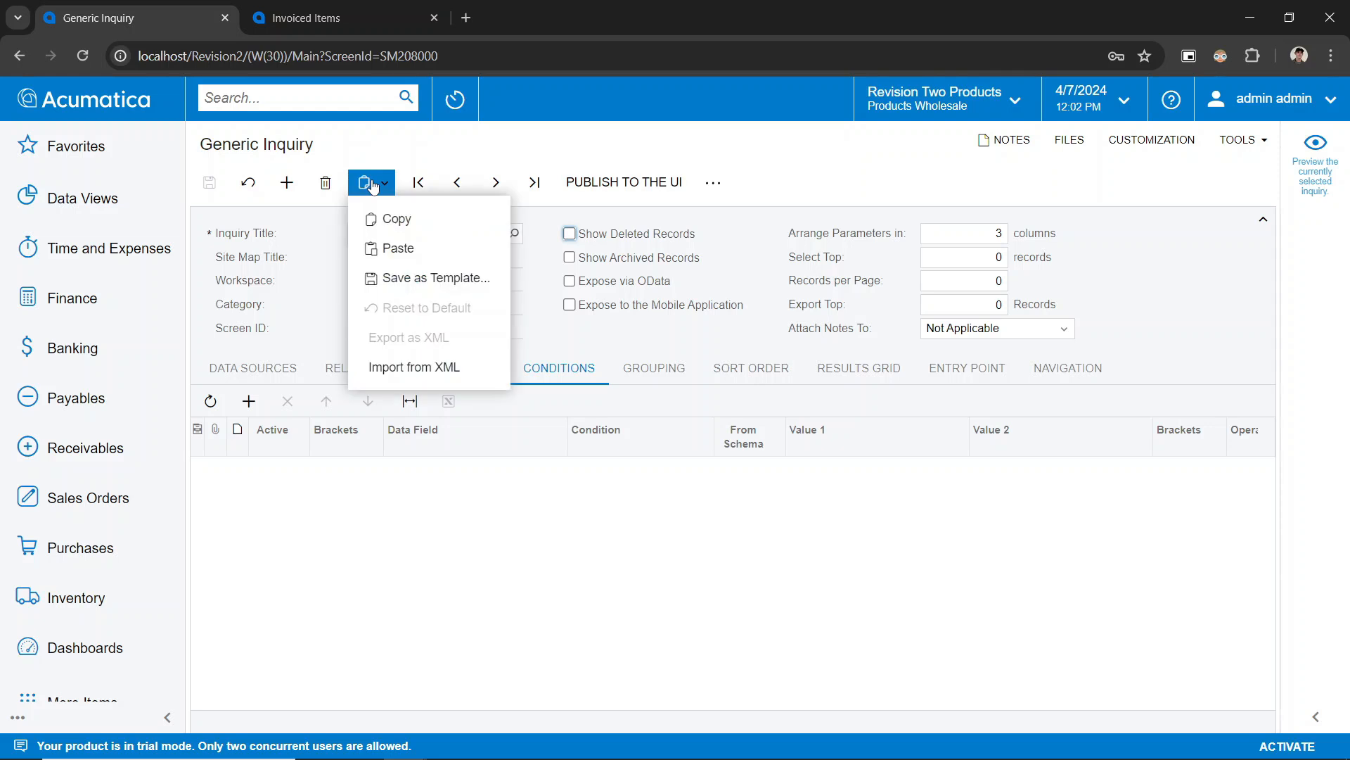
left_click(398, 247)
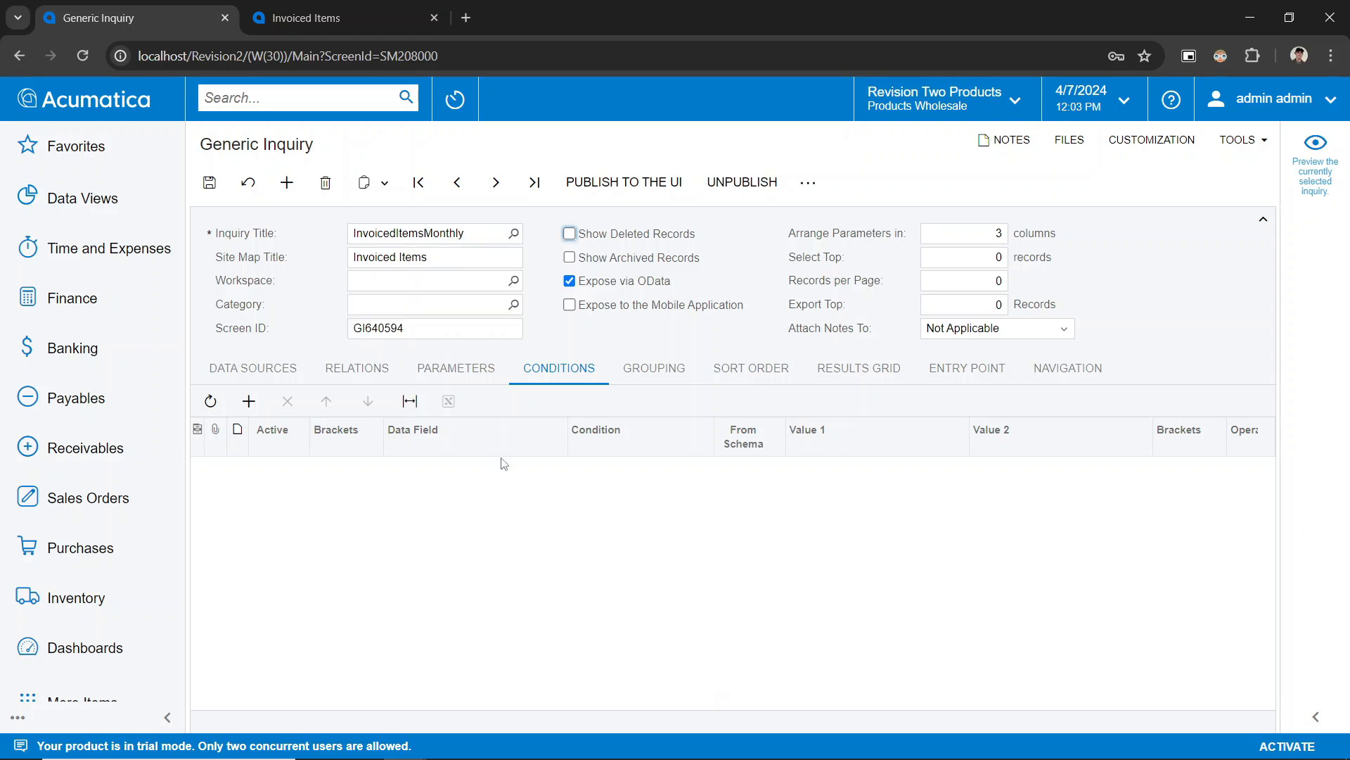
left_click(265, 366)
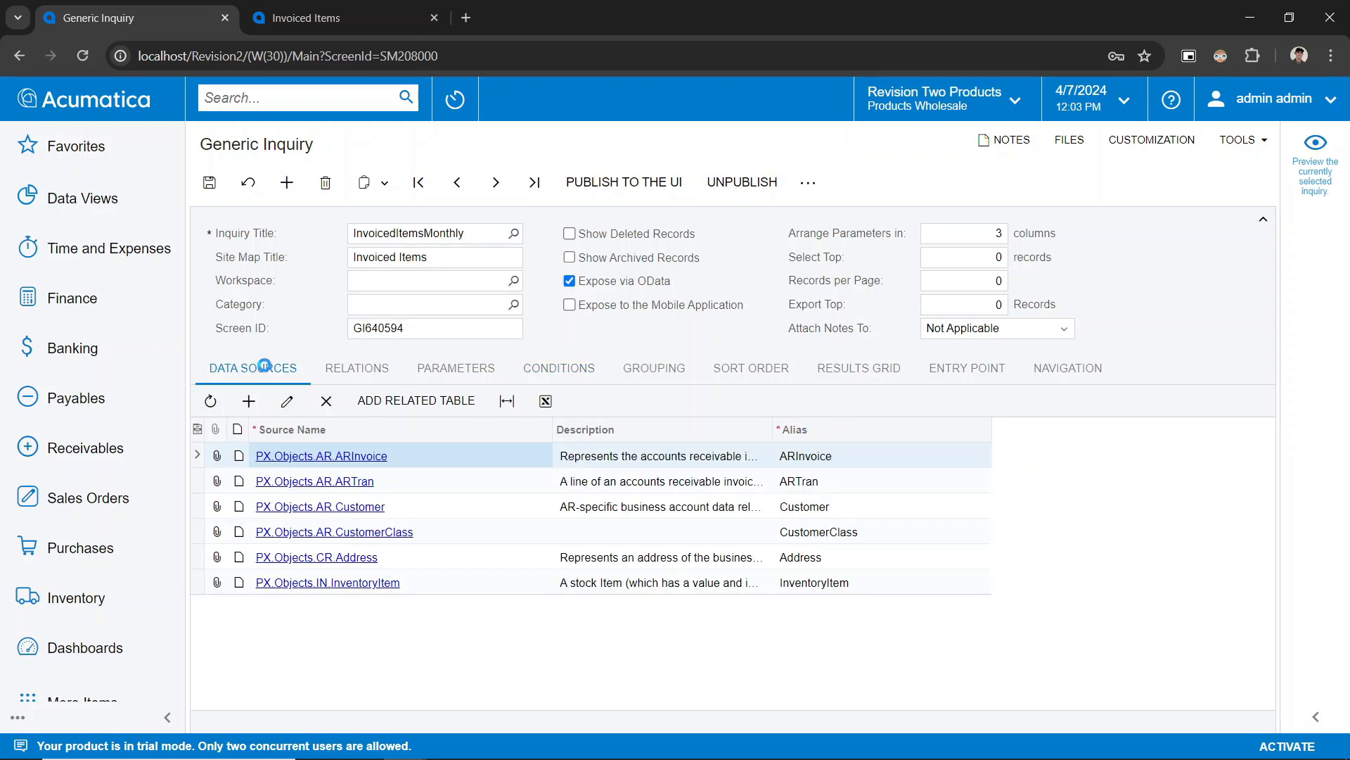
- Add a condition to the InvoicedItemsMonthly inquiry that uses the data field ARInvoice.DocDate
left_click(588, 380)
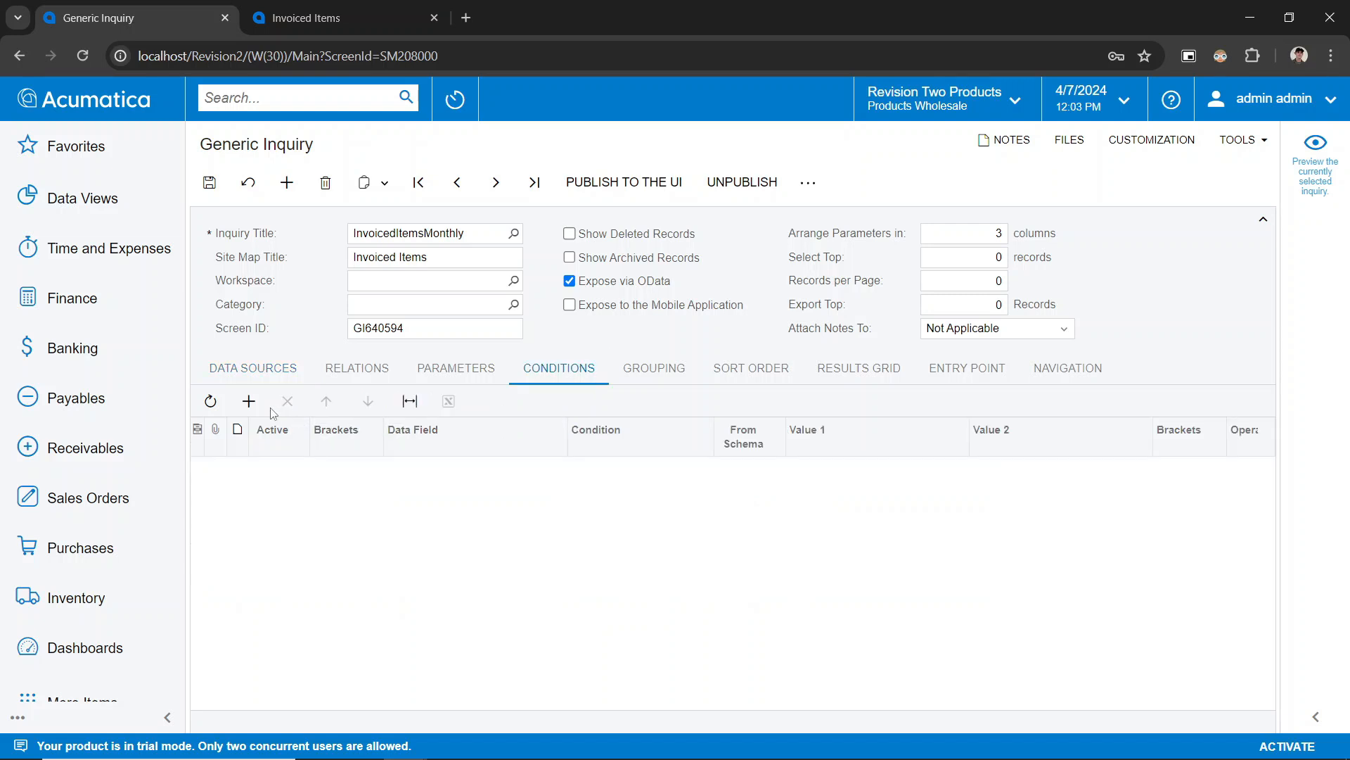
left_click(248, 402)
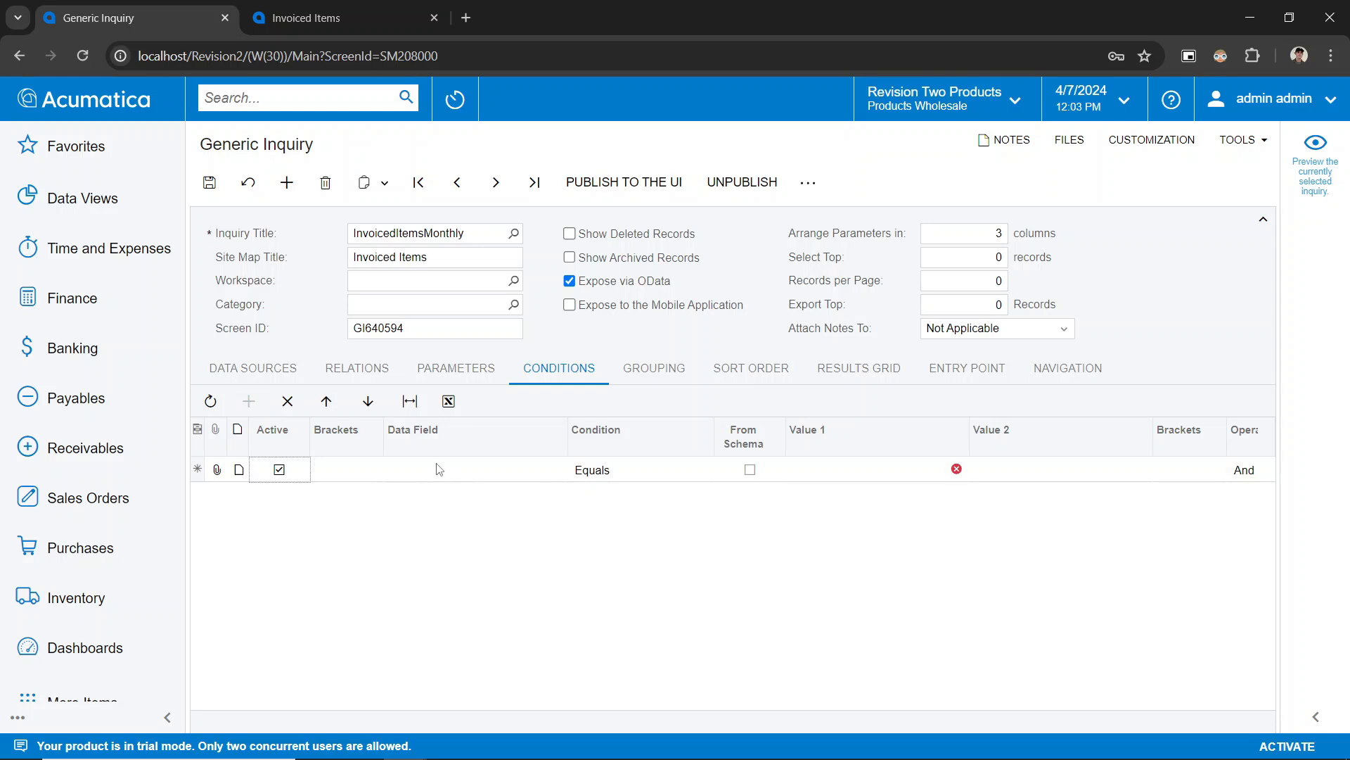
left_click(484, 476)
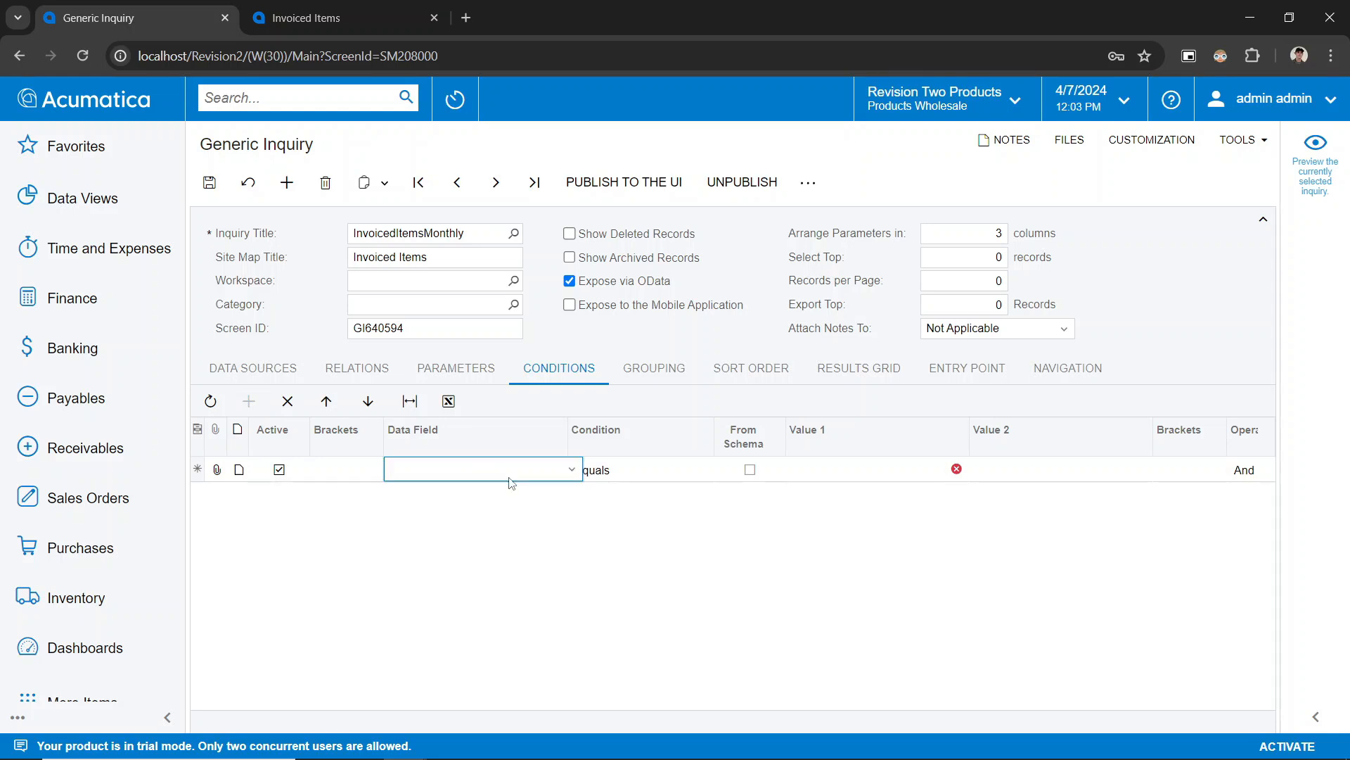
left_click(511, 484)
scroll(496, 594, "down", 1)
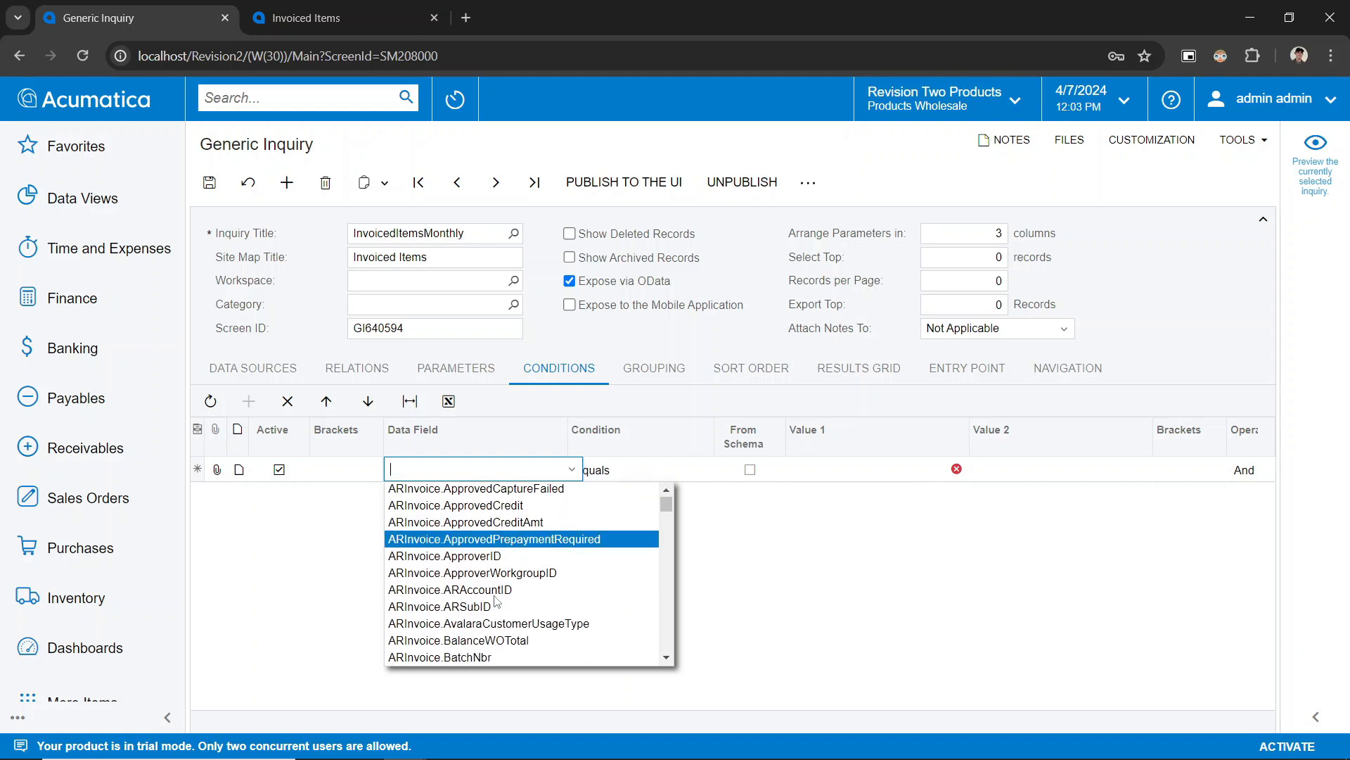
type("AR")
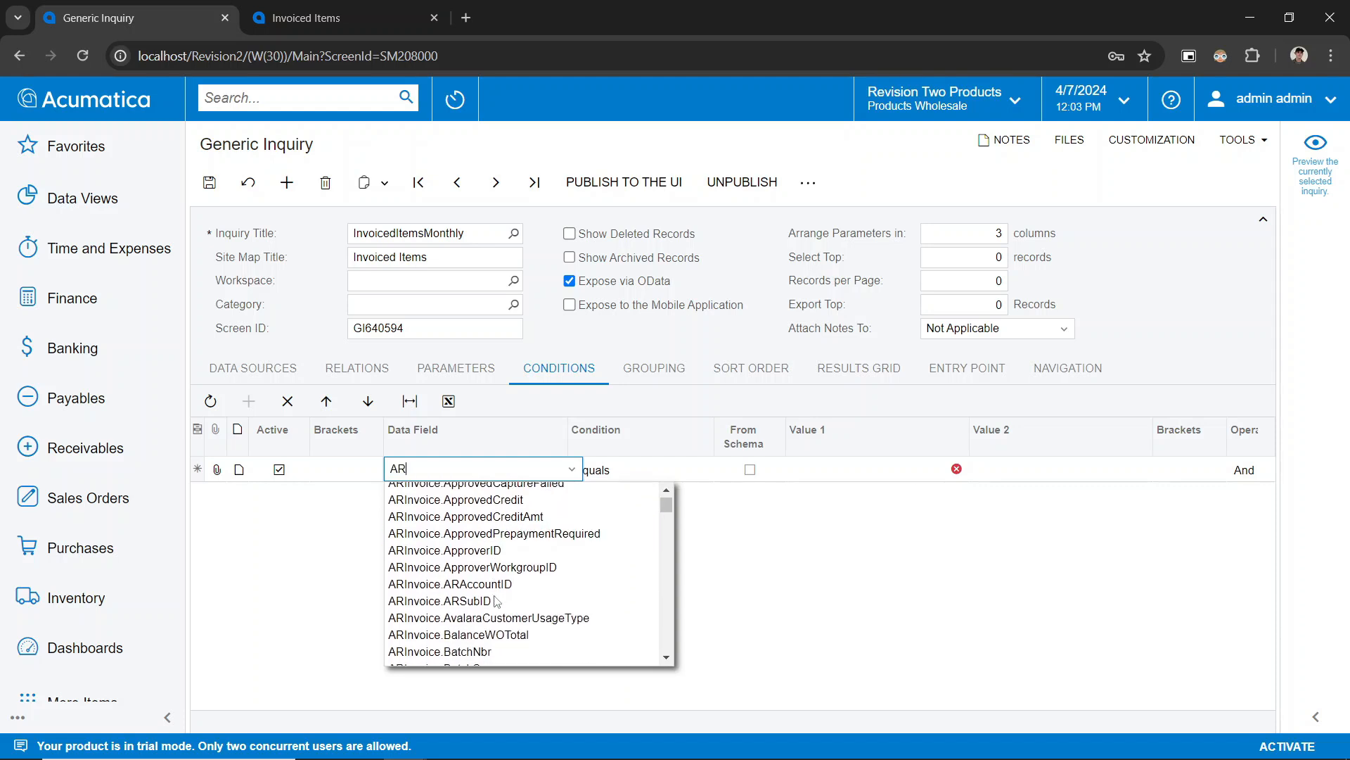
type("Invoice.Doc")
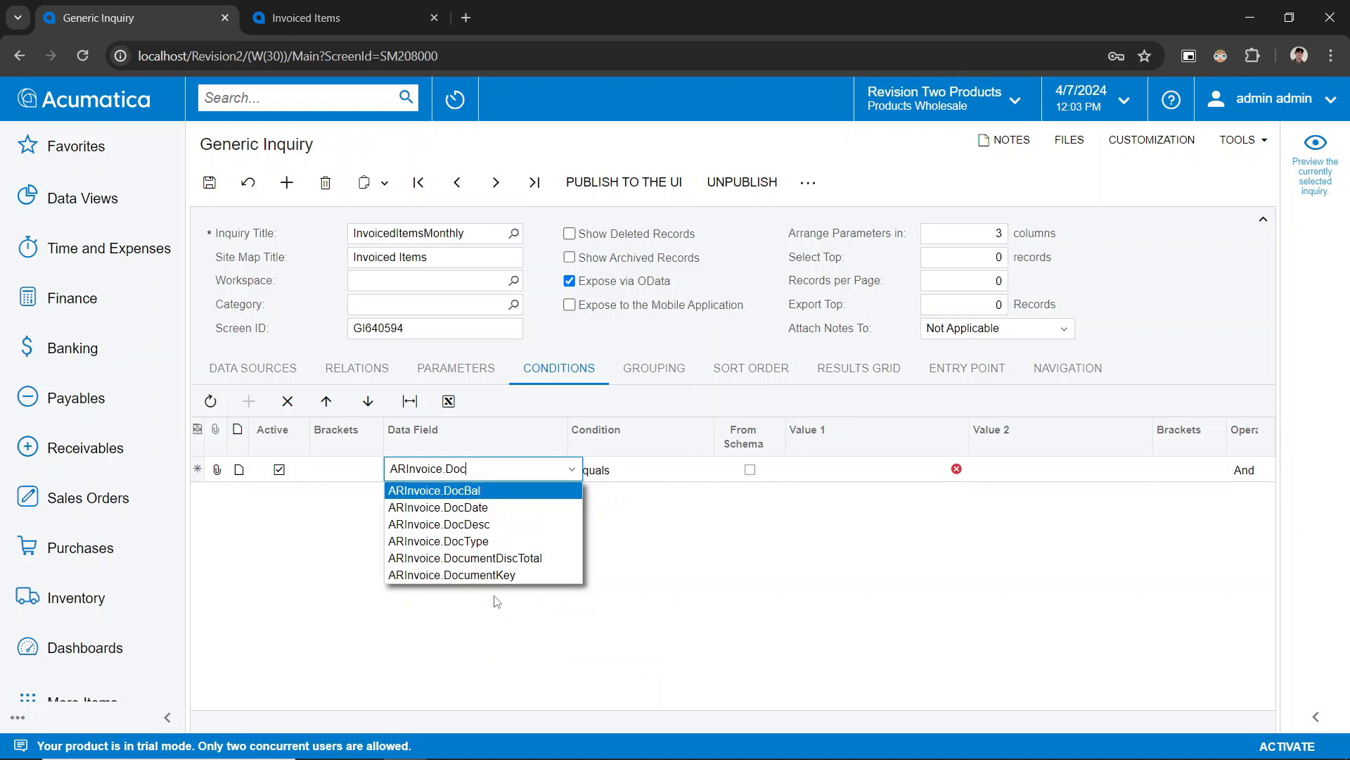
left_click(505, 509)
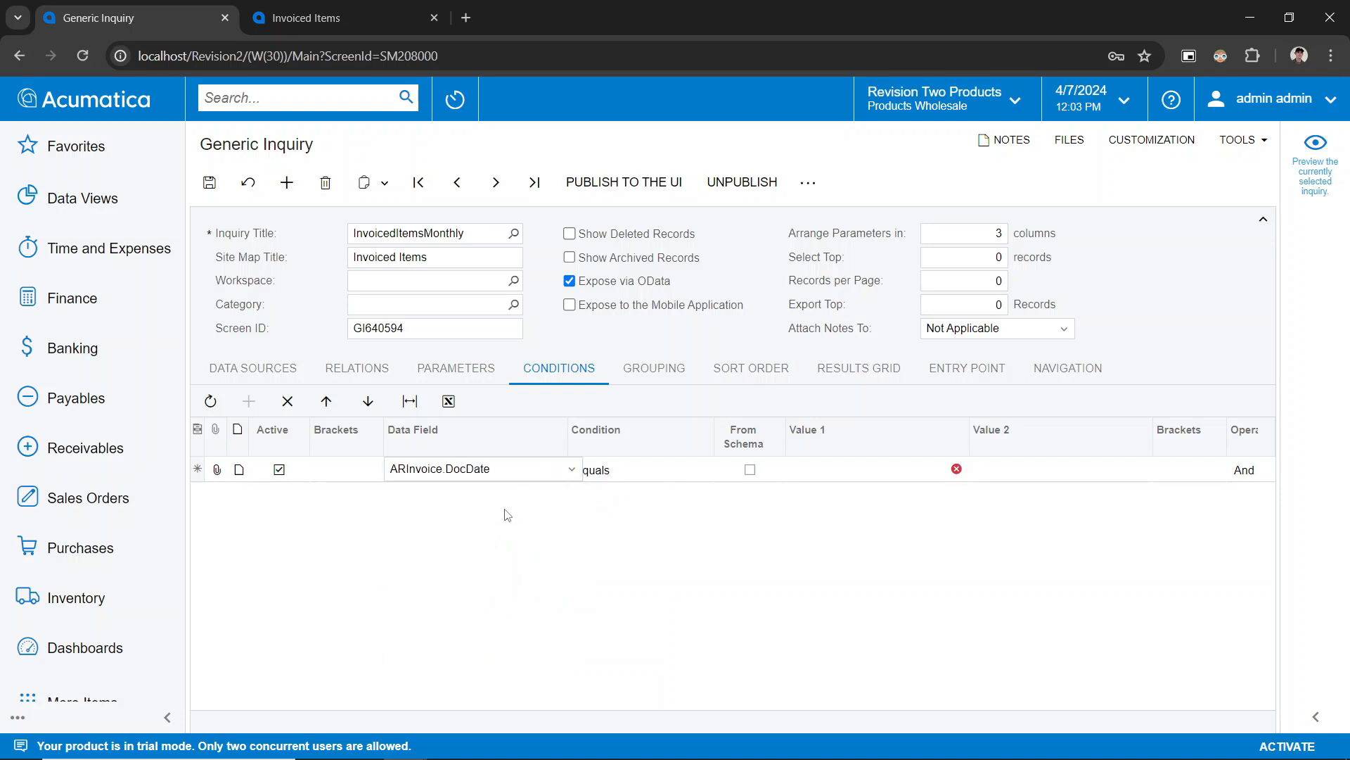
key("Return")
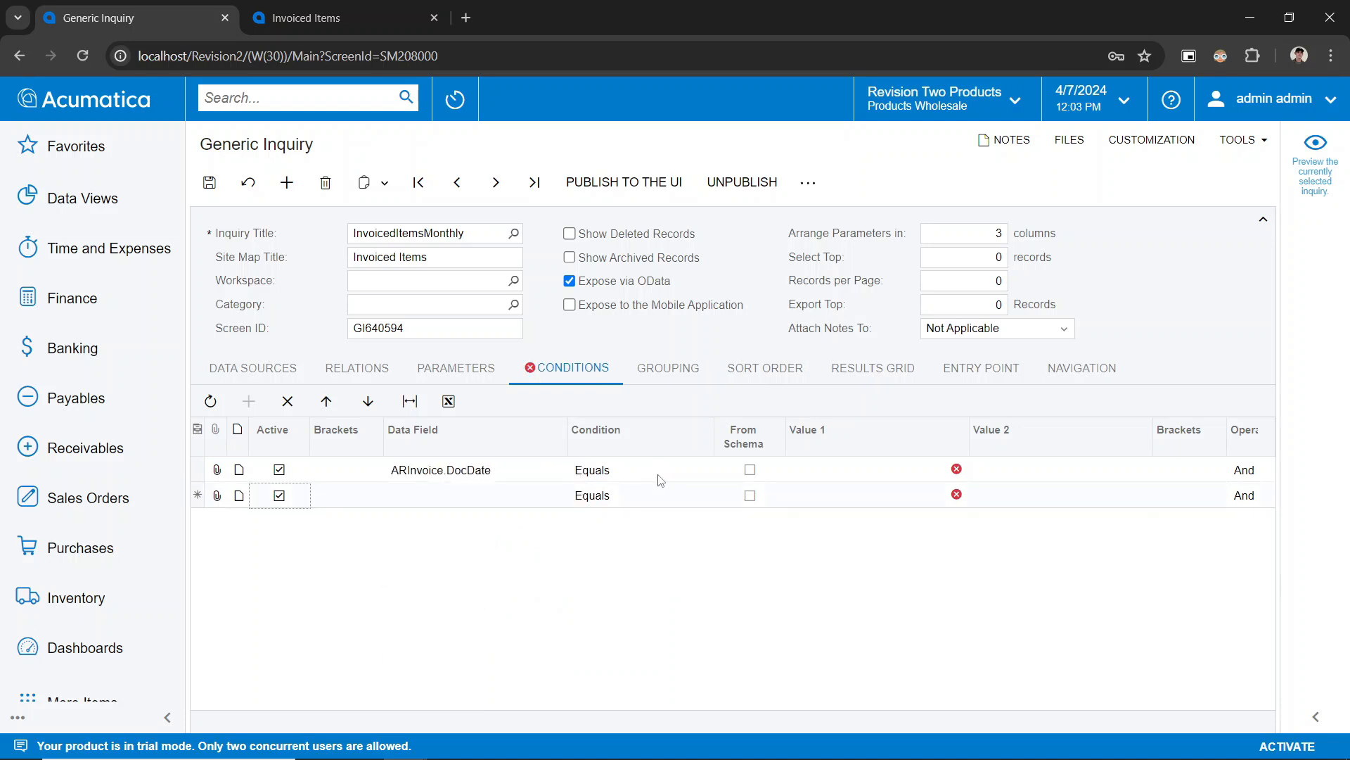
- Set the operator of the ARInvoice.DocDate condition to Is Between
left_click(442, 496)
left_click(664, 478)
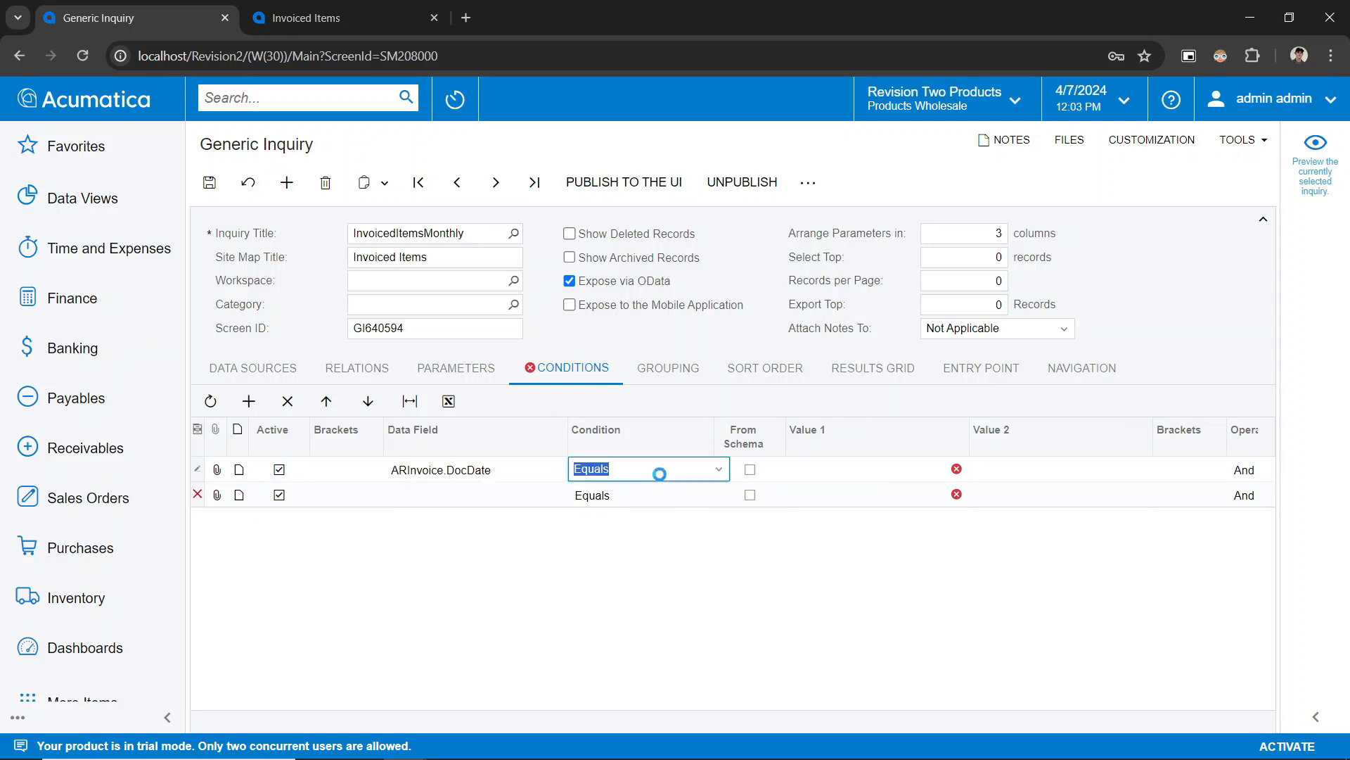
left_click(717, 471)
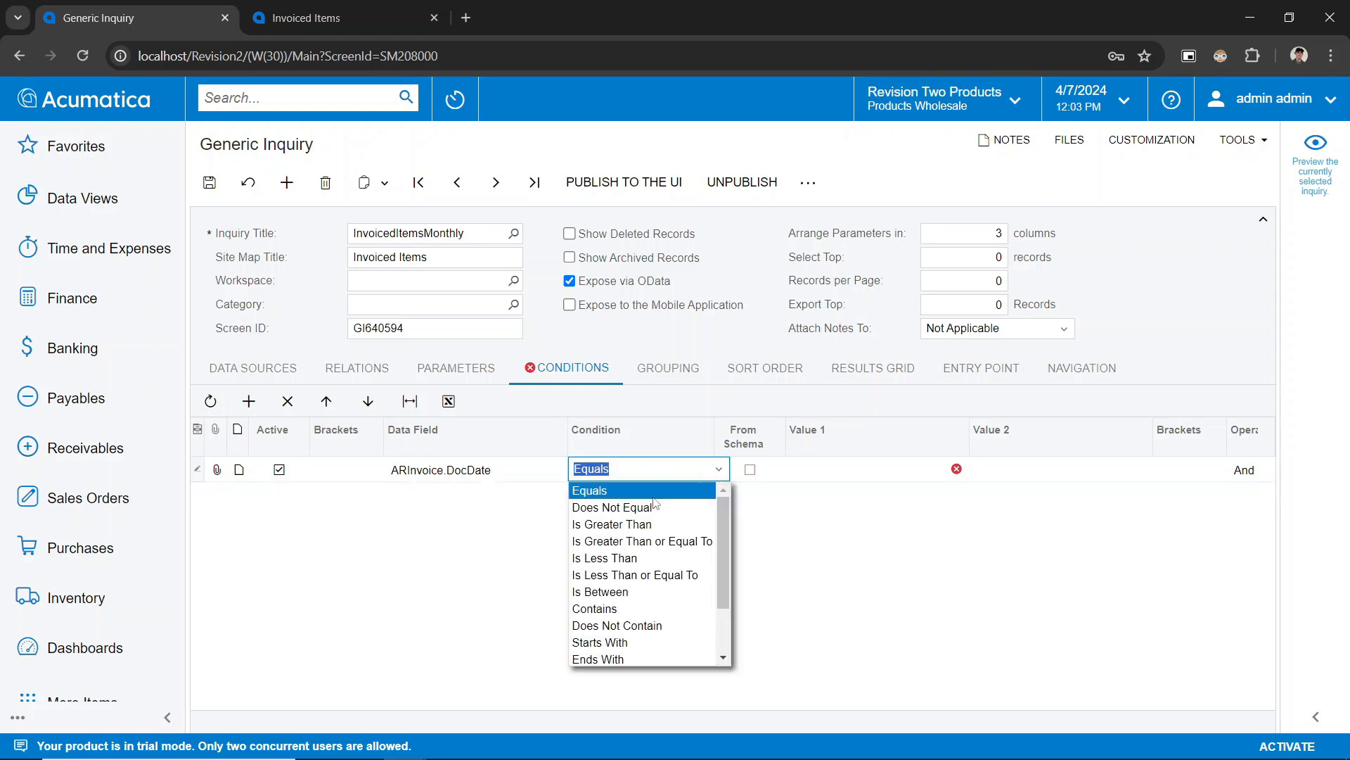
left_click(628, 600)
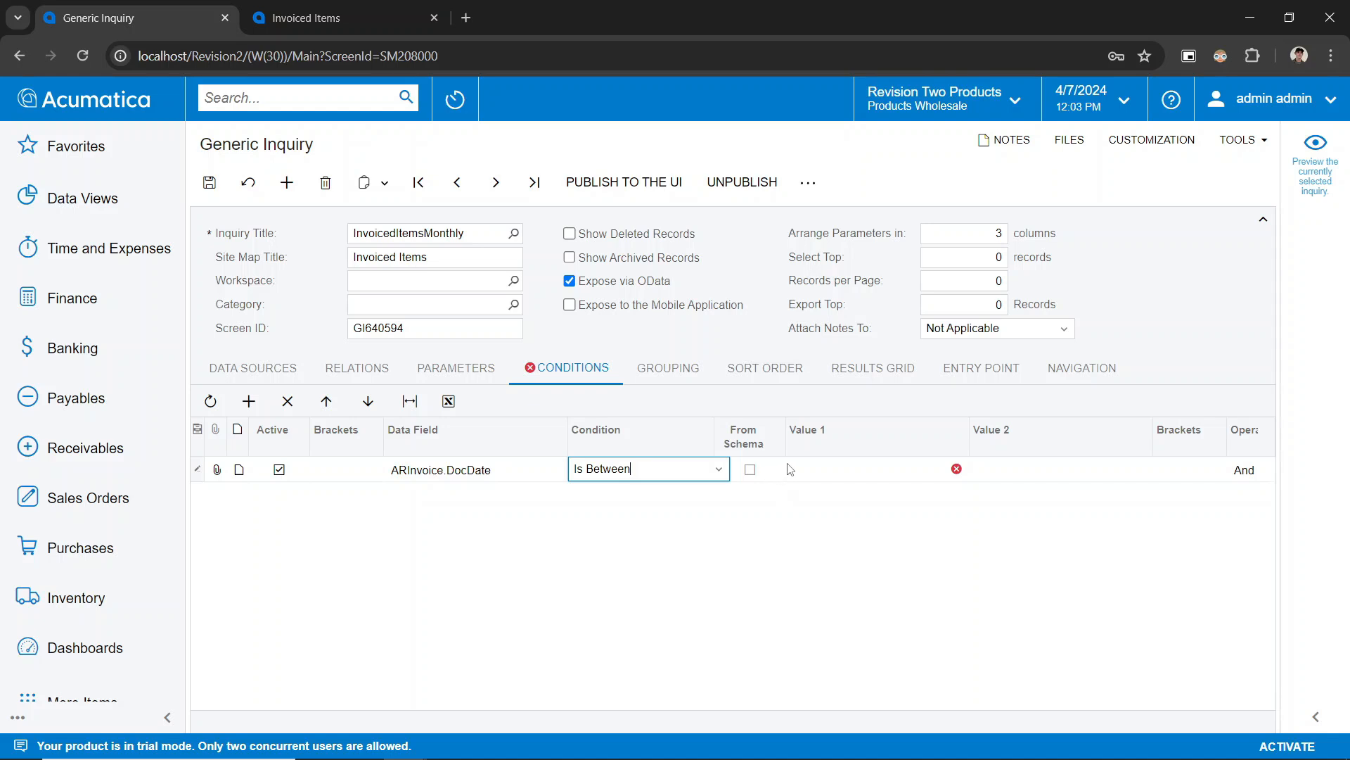
left_click(827, 469)
left_click(1064, 470)
left_click(827, 471)
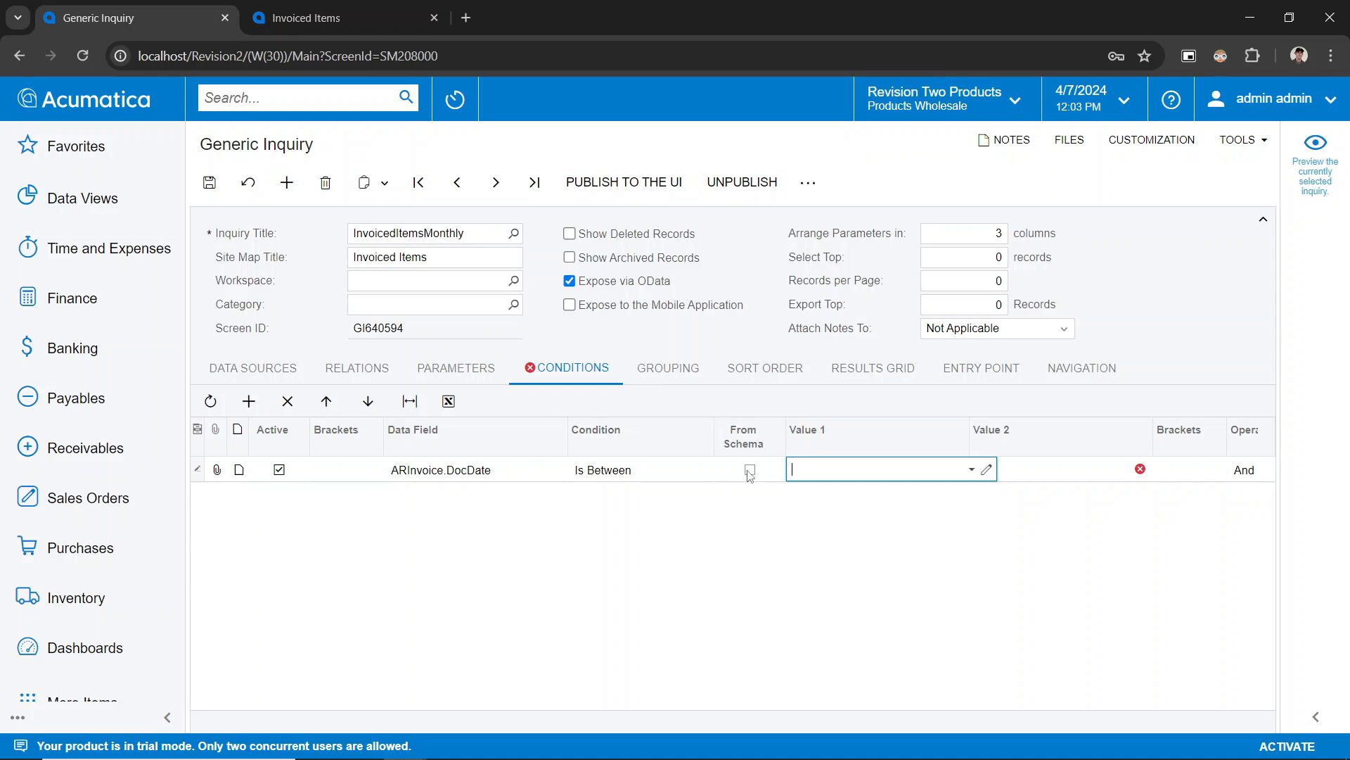
left_click(750, 471)
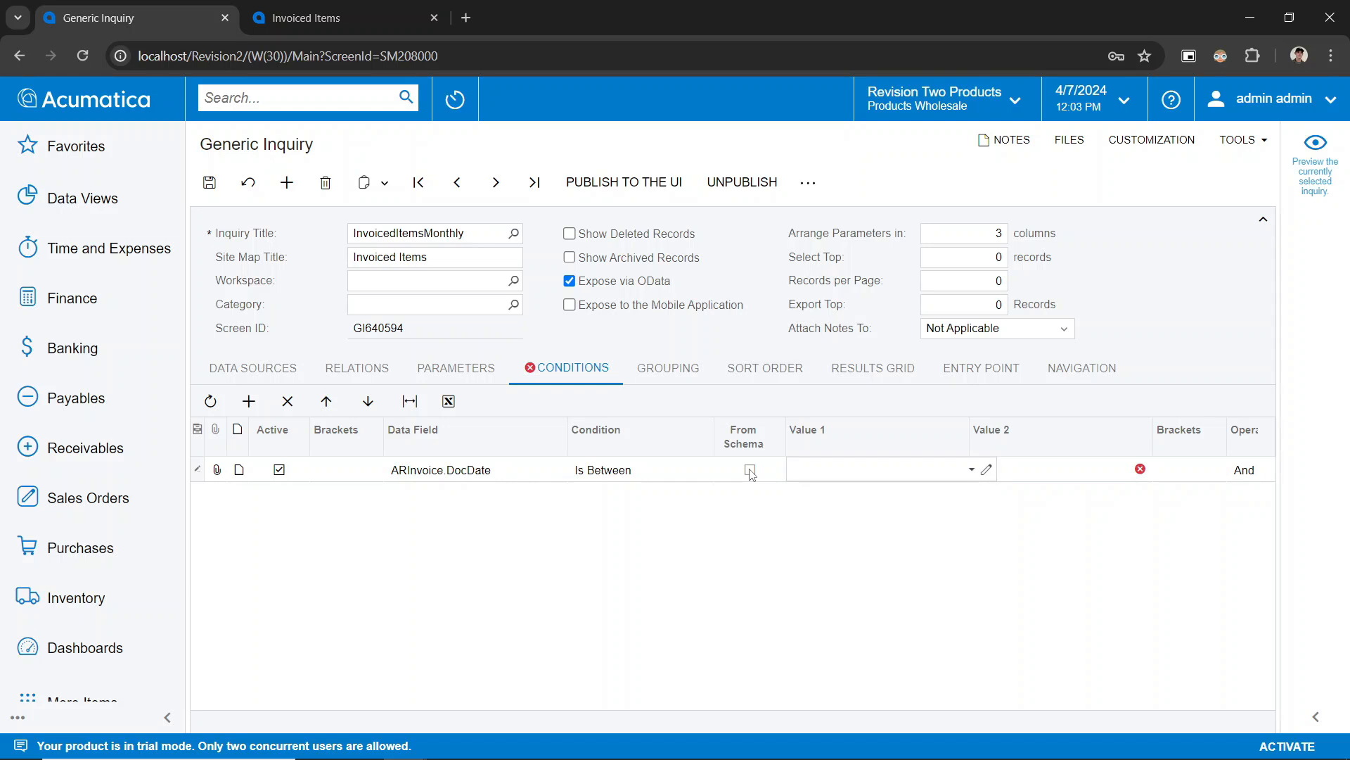
left_click(849, 468)
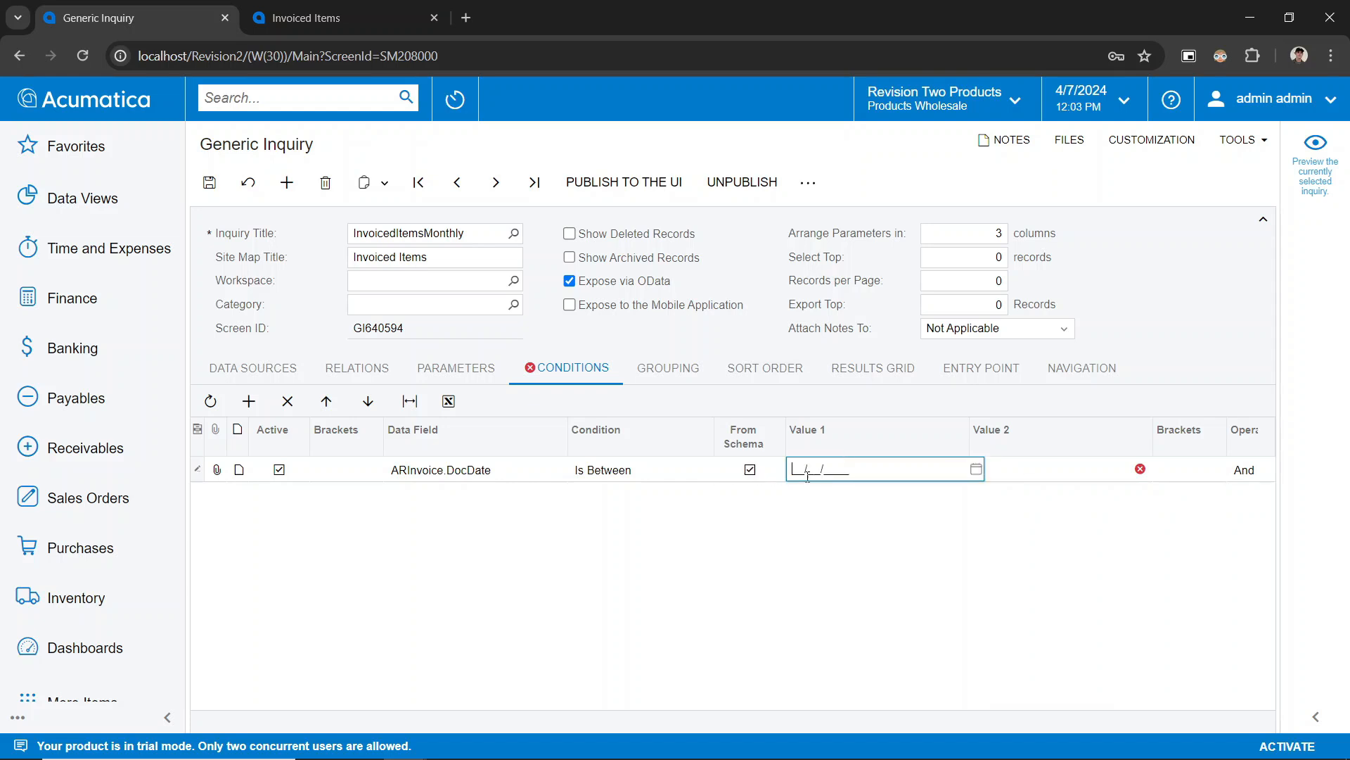
left_click(976, 470)
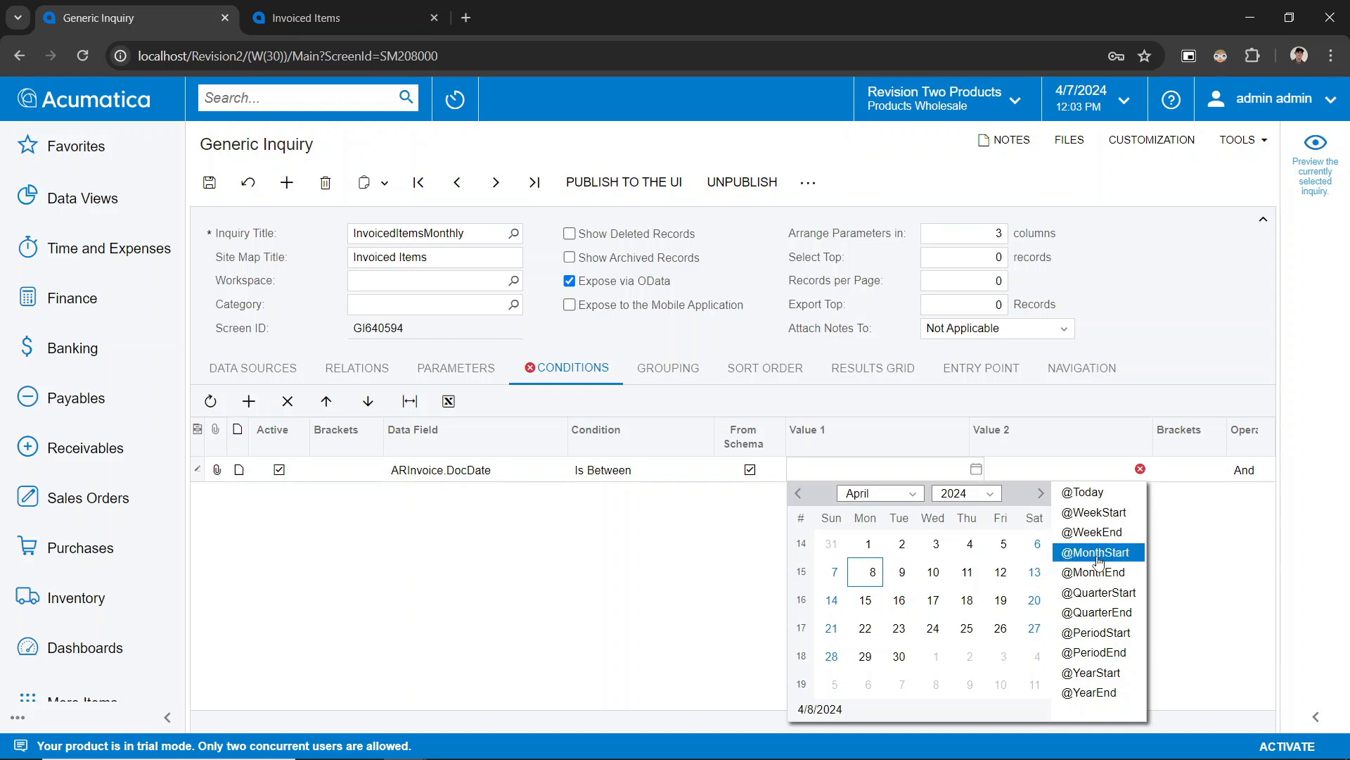
left_click(1099, 559)
left_click(1132, 471)
left_click(1159, 471)
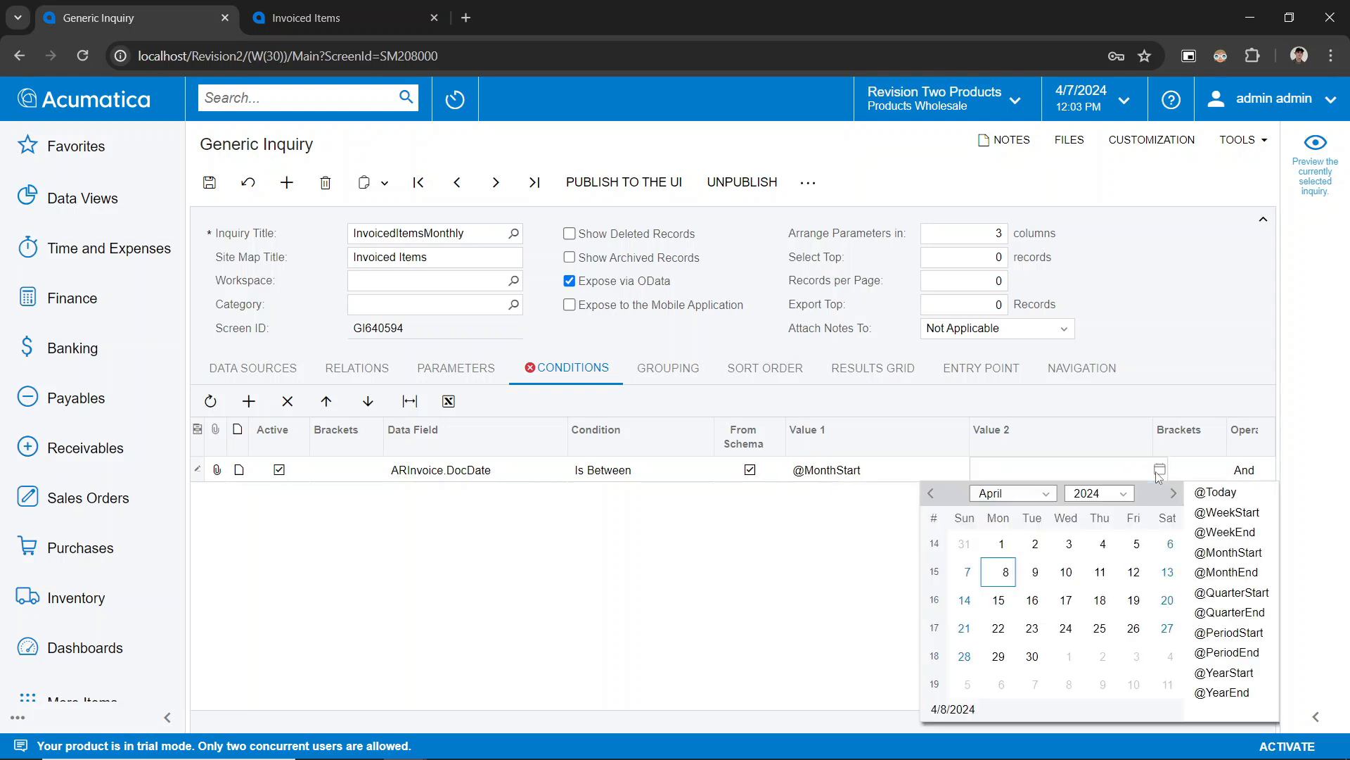
left_click(1230, 578)
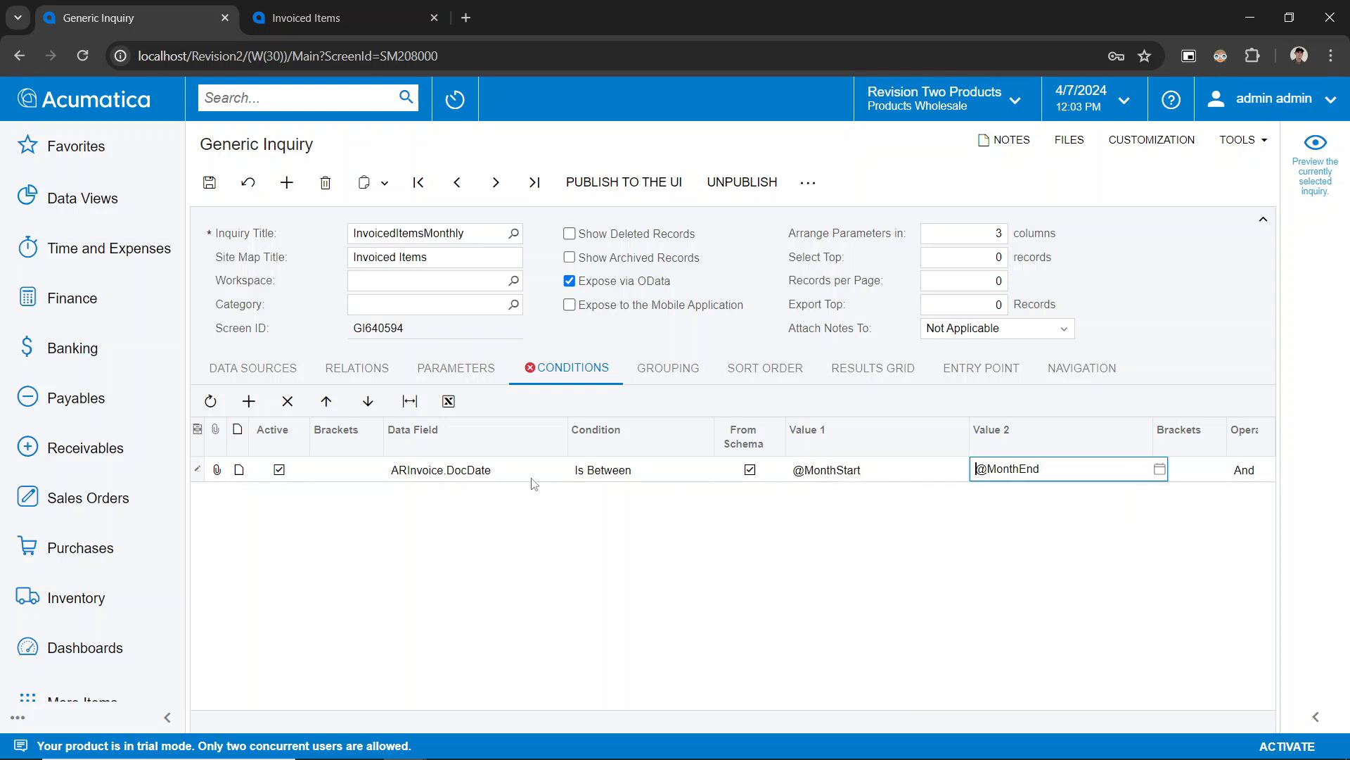
left_click(527, 516)
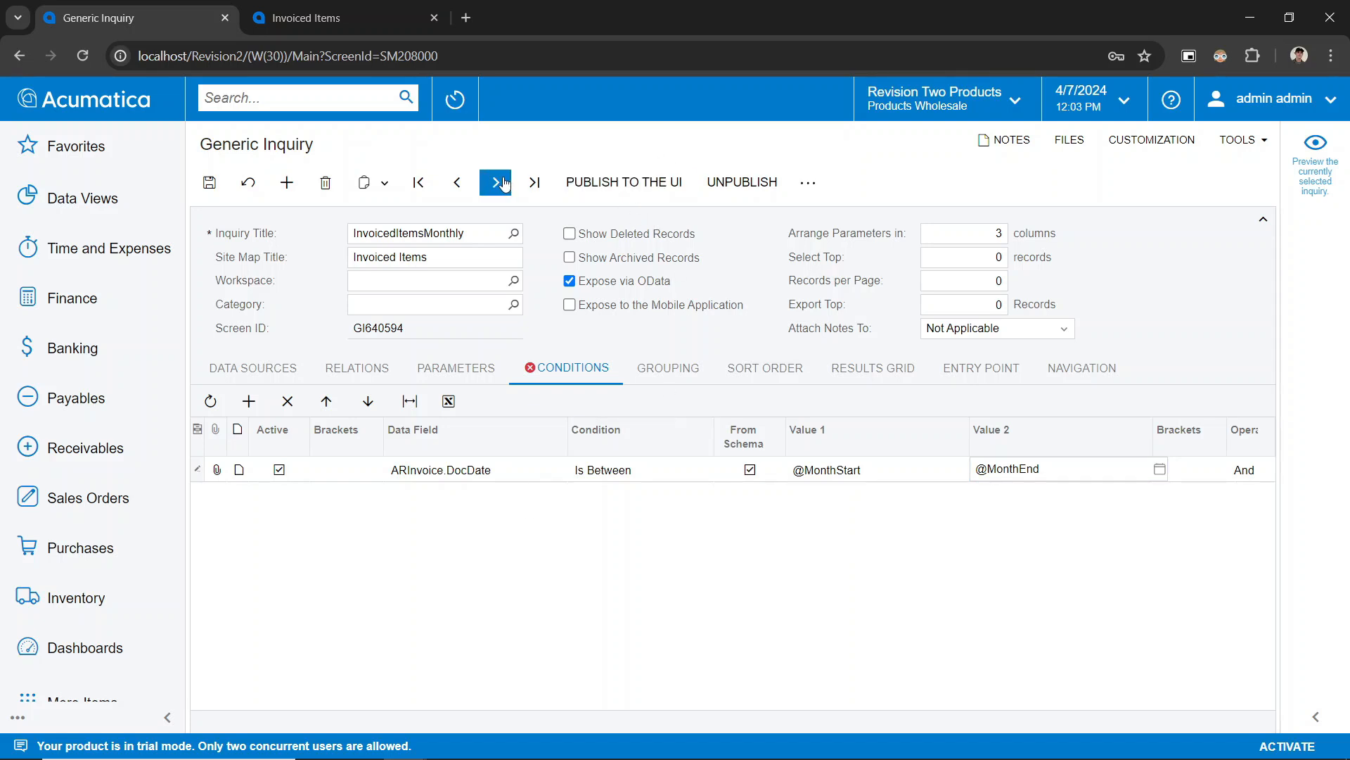
left_click(532, 194)
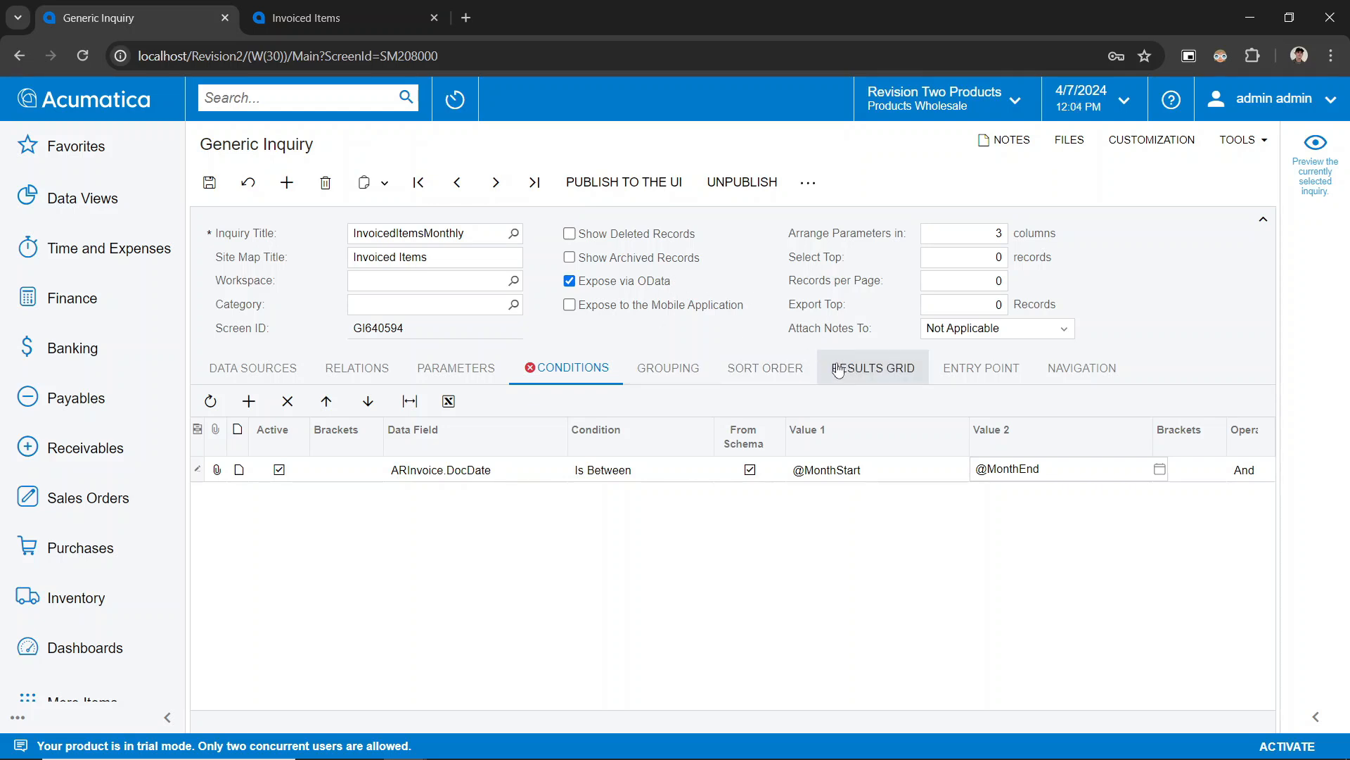
left_click(209, 182)
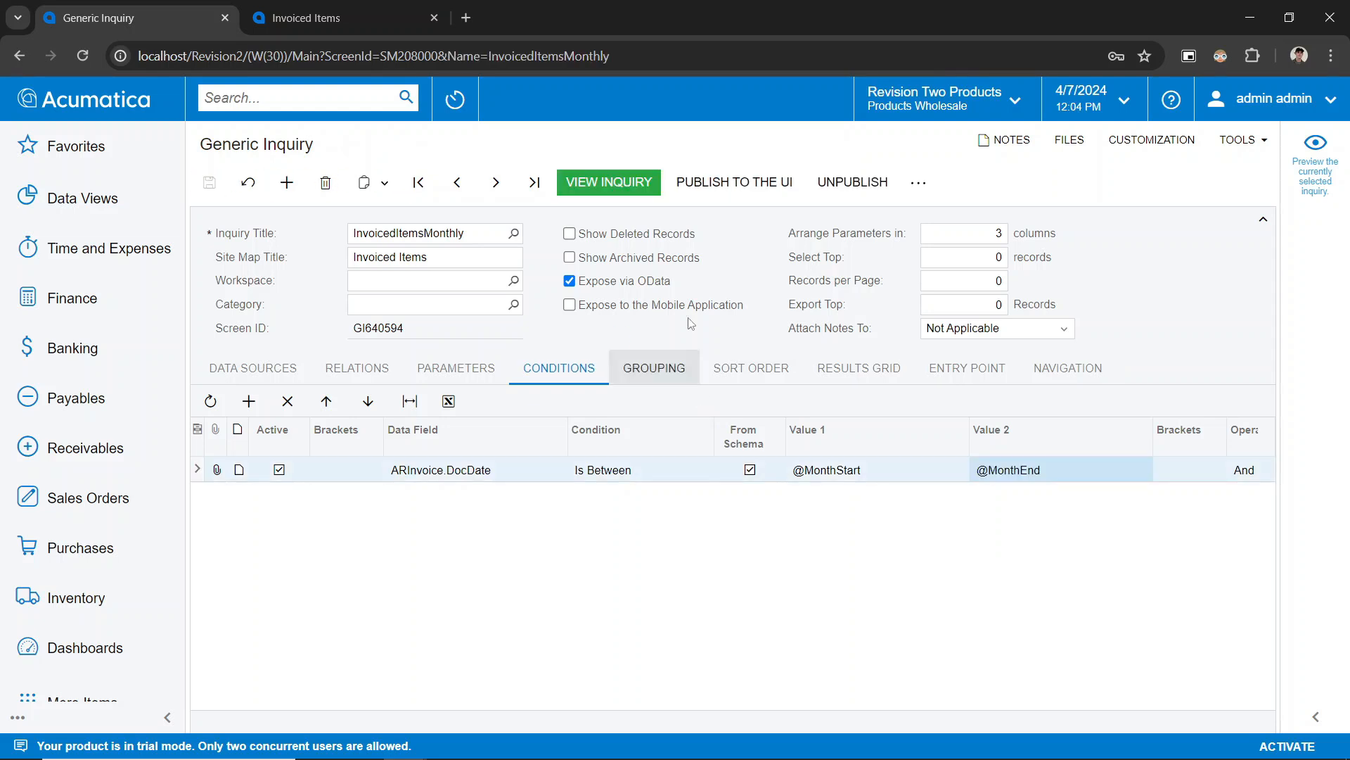
- View the results of the InvoicedItemsMonthly inquiry and sort the original Invoiced Items results by Invoice Date ascending for comparison
left_click(618, 187)
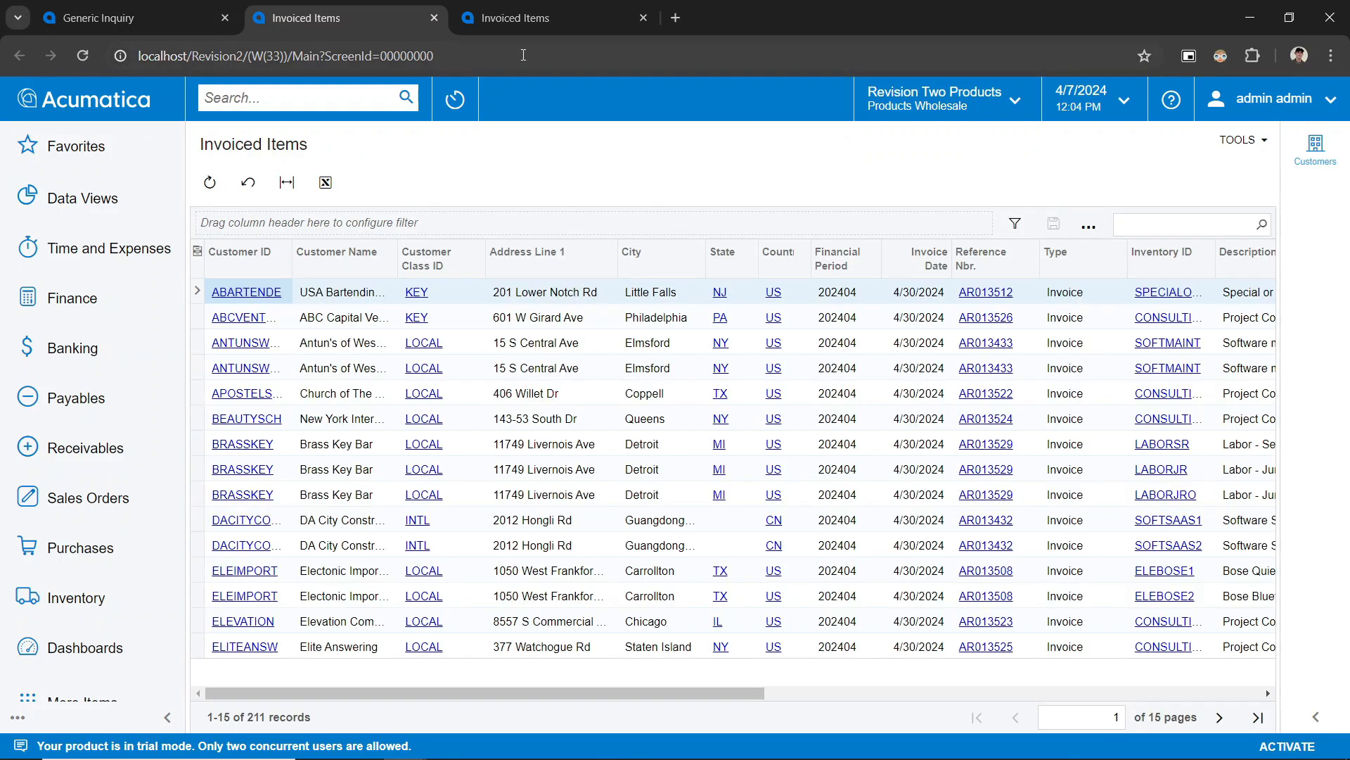
left_click(518, 6)
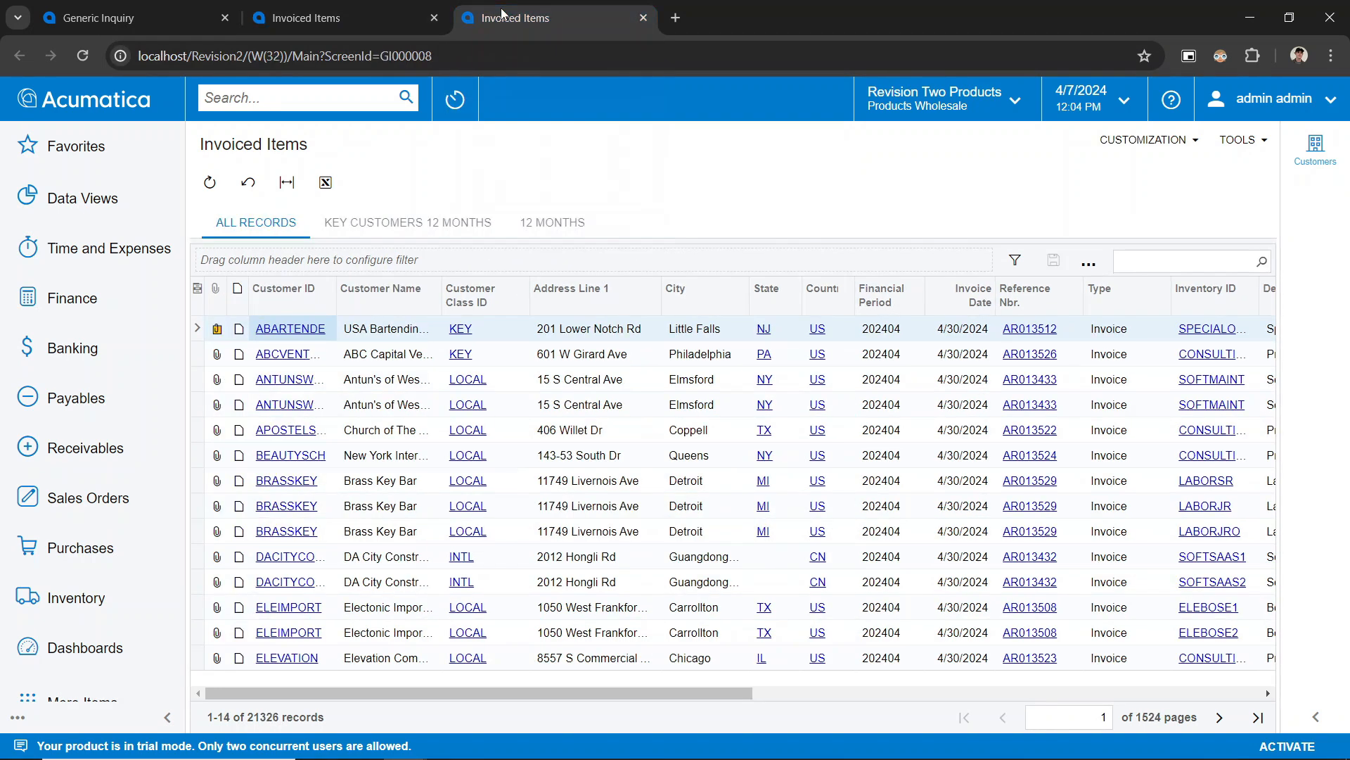
left_click(960, 291)
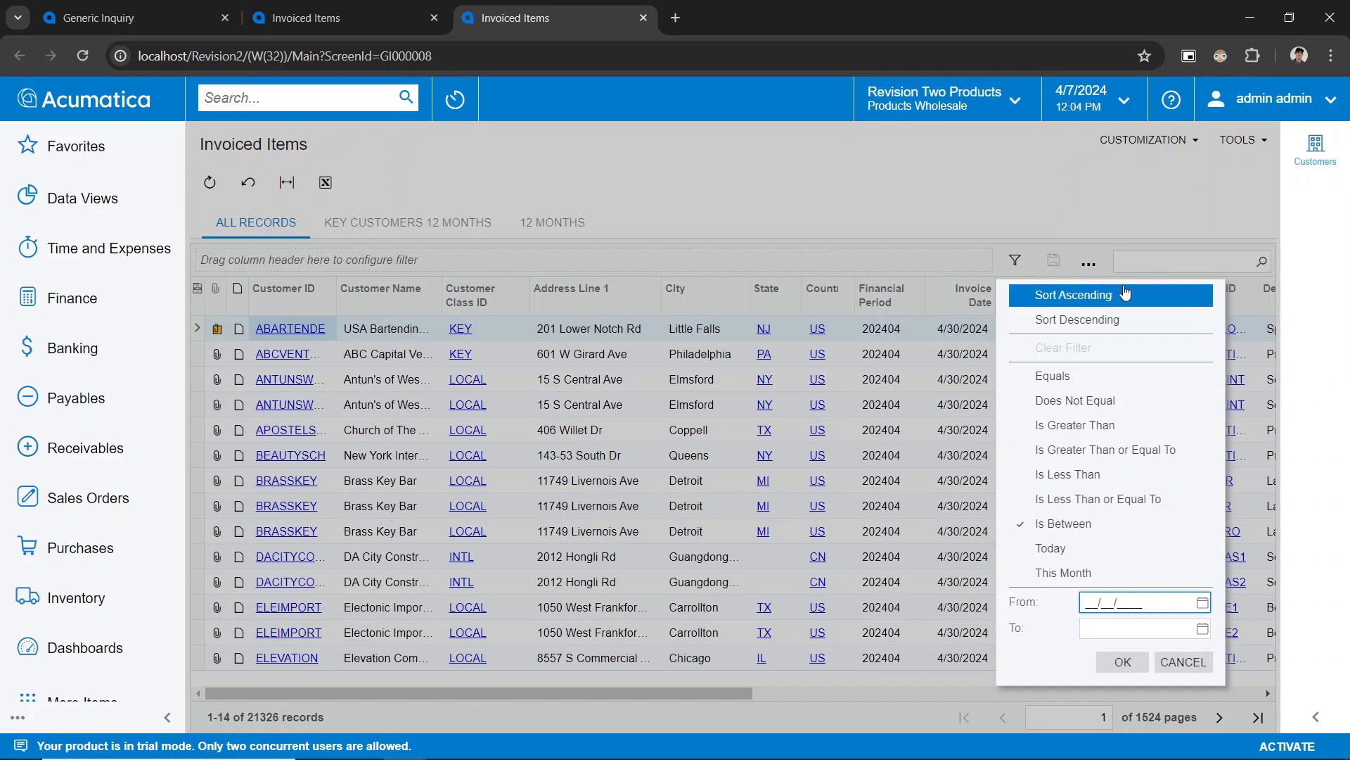
left_click(1125, 294)
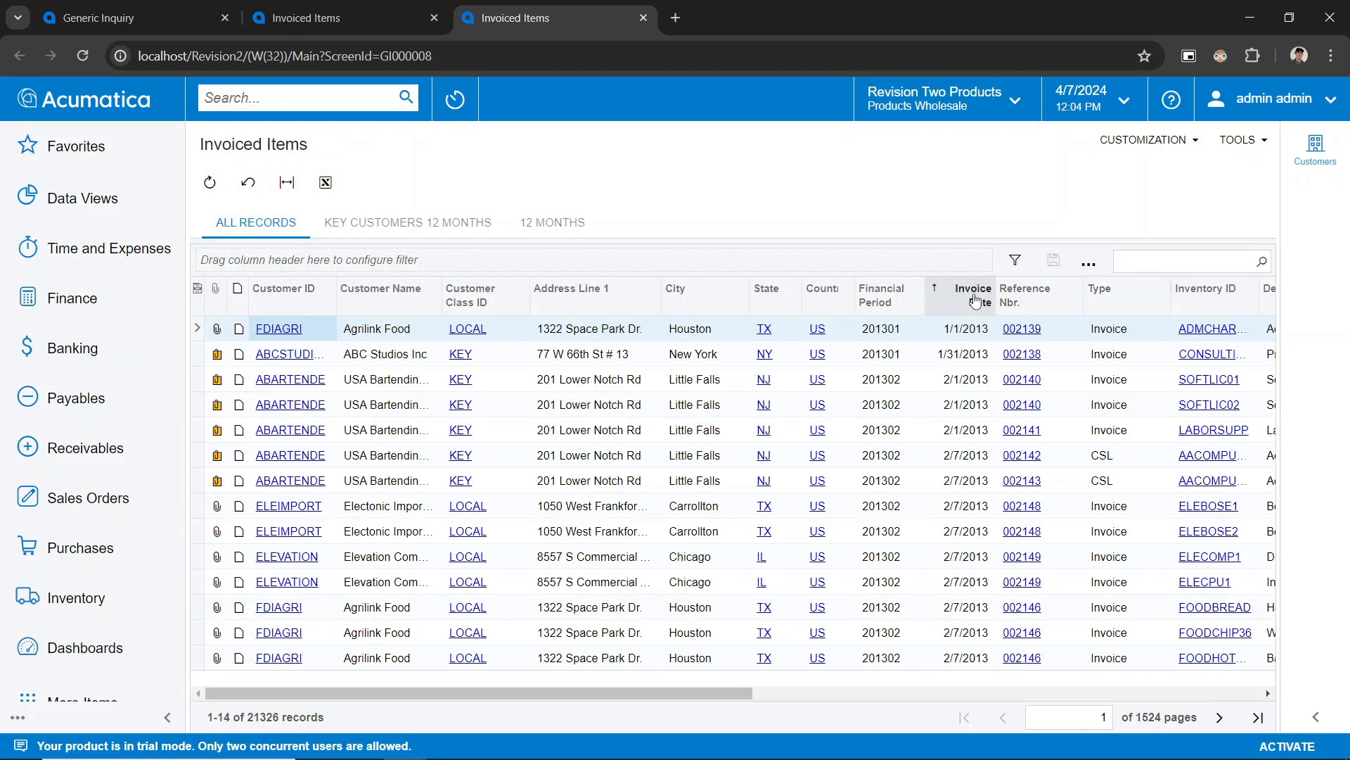
- Sort the monthly inquiry's results by Invoice Date ascending, compare with the original results, and close the original results page
left_click(380, 13)
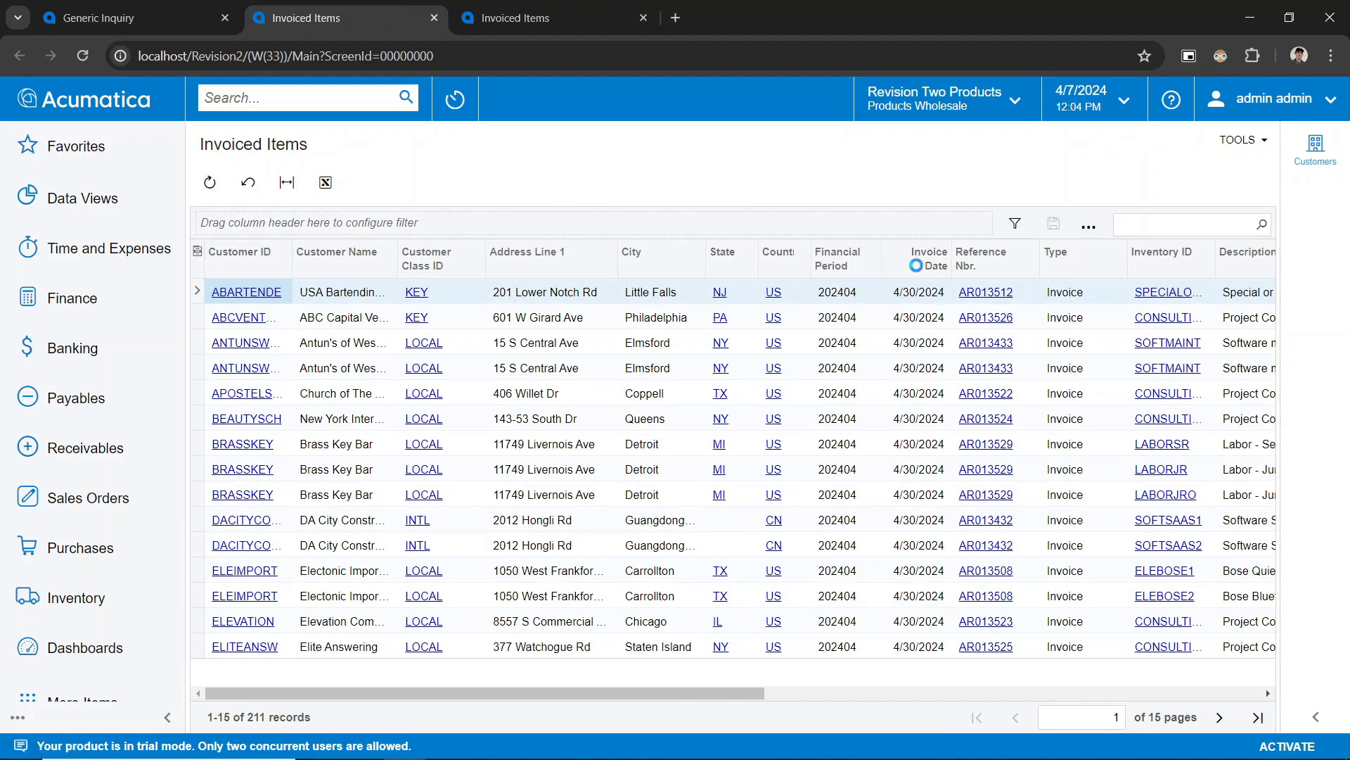
left_click(919, 272)
left_click(1029, 297)
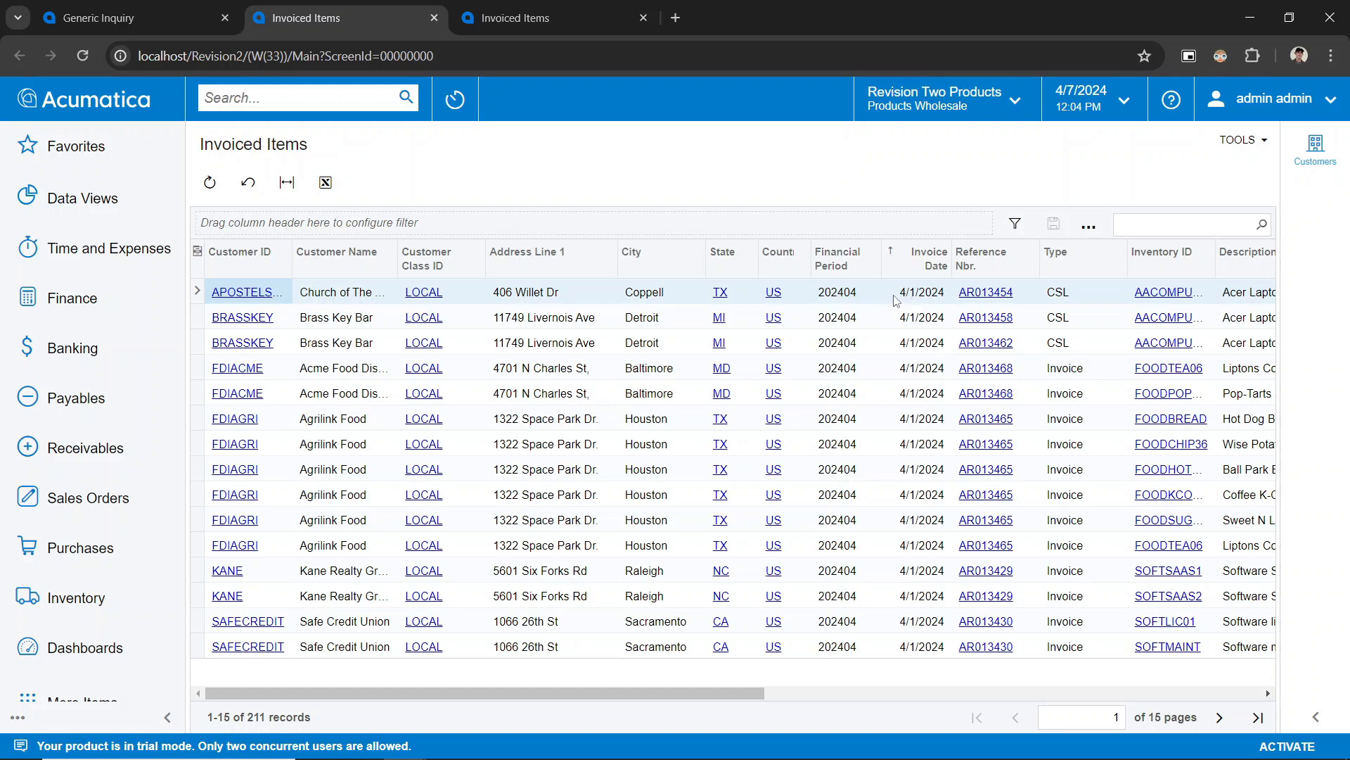
key("ctrl+Tab")
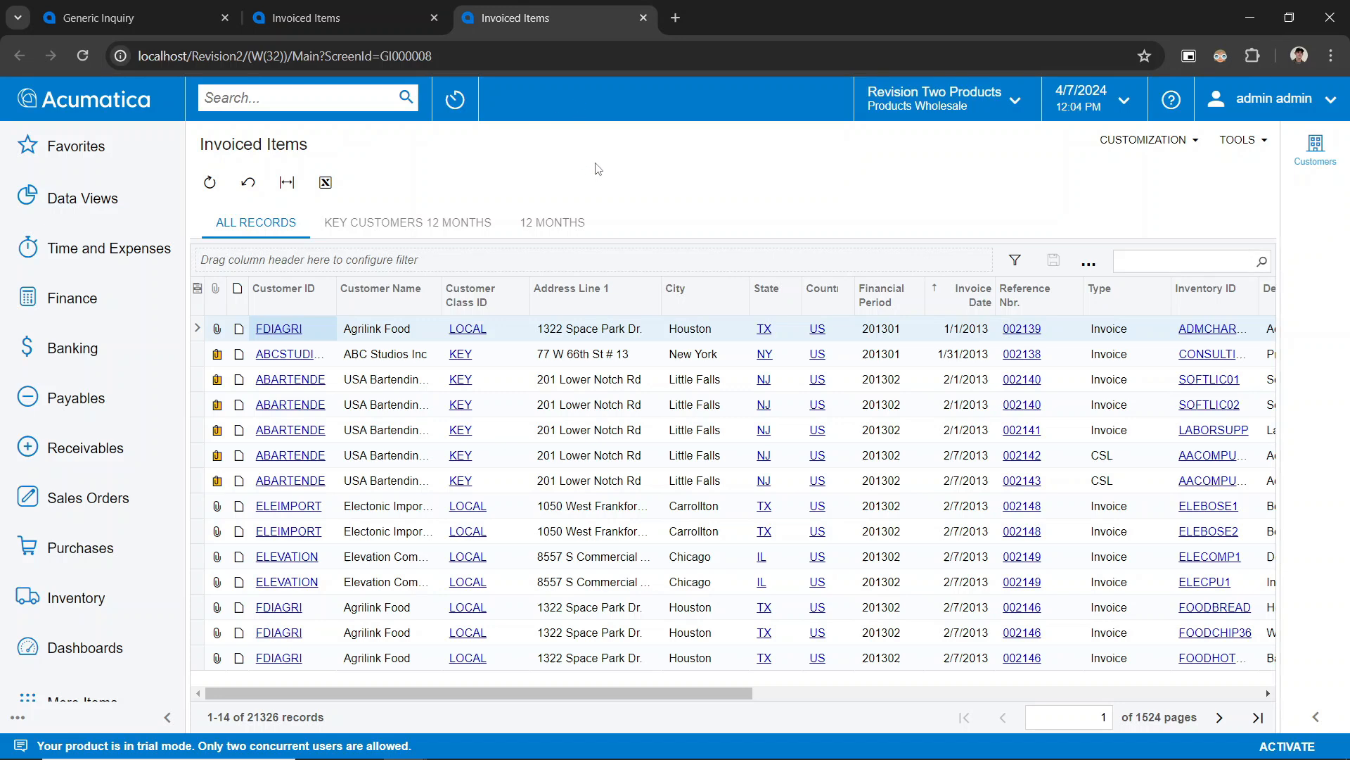
key("ctrl+w")
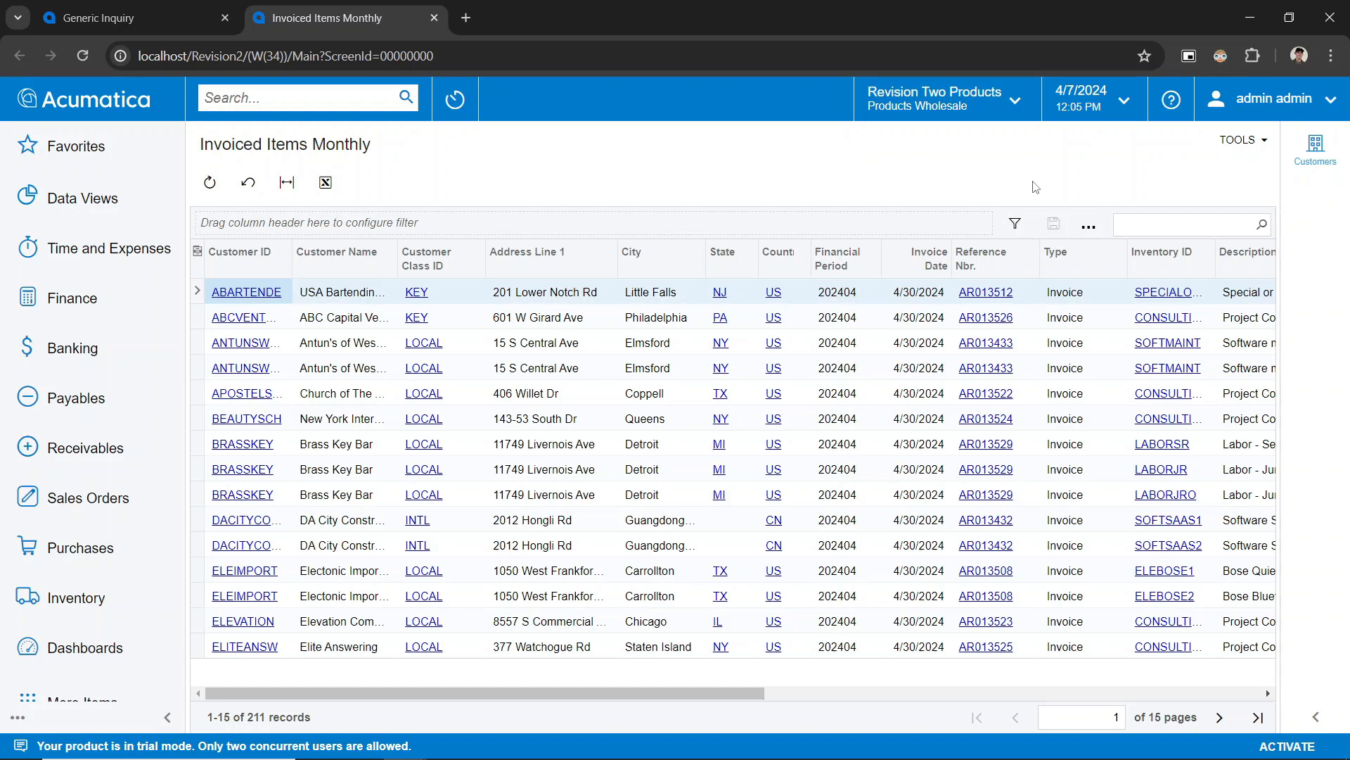
- Save the Invoiced Items Monthly results as a pivot named InvoicedItemsMonthly
left_click(1089, 225)
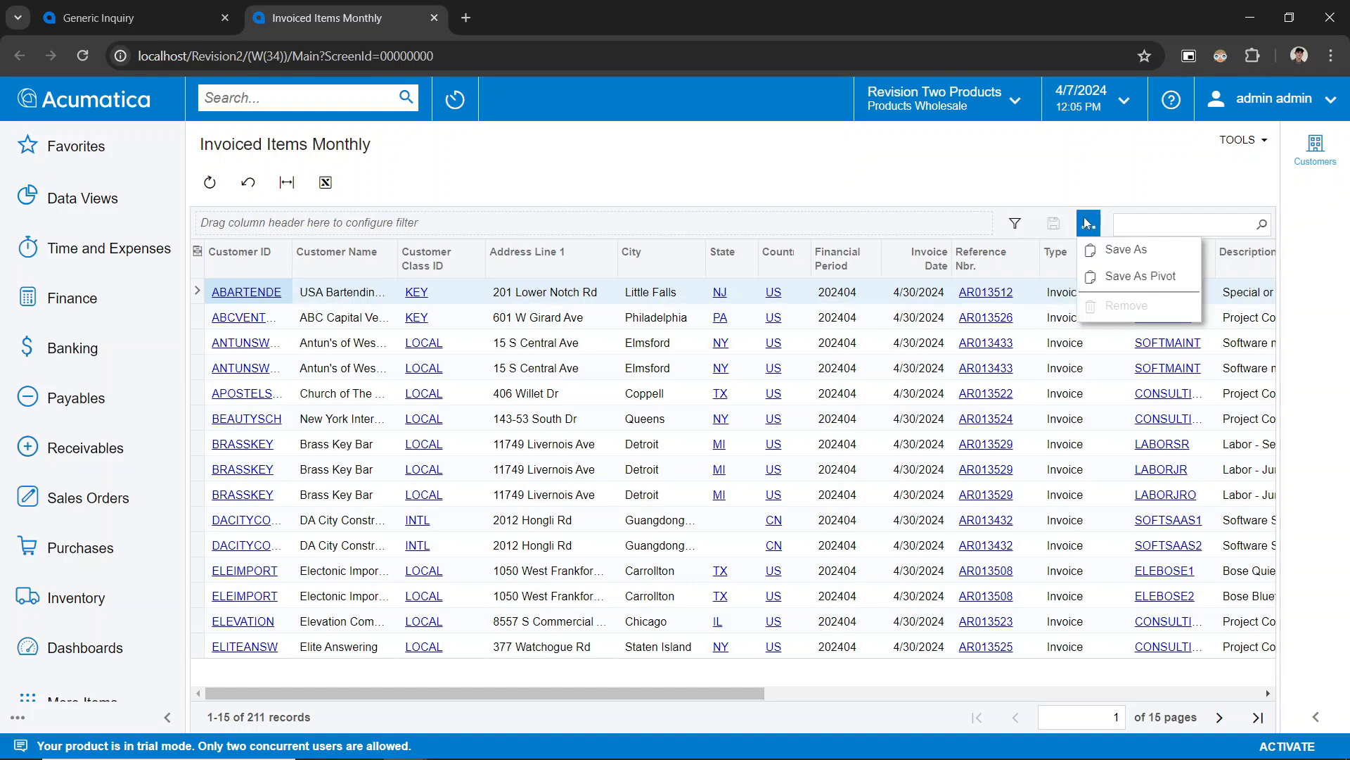
left_click(1130, 288)
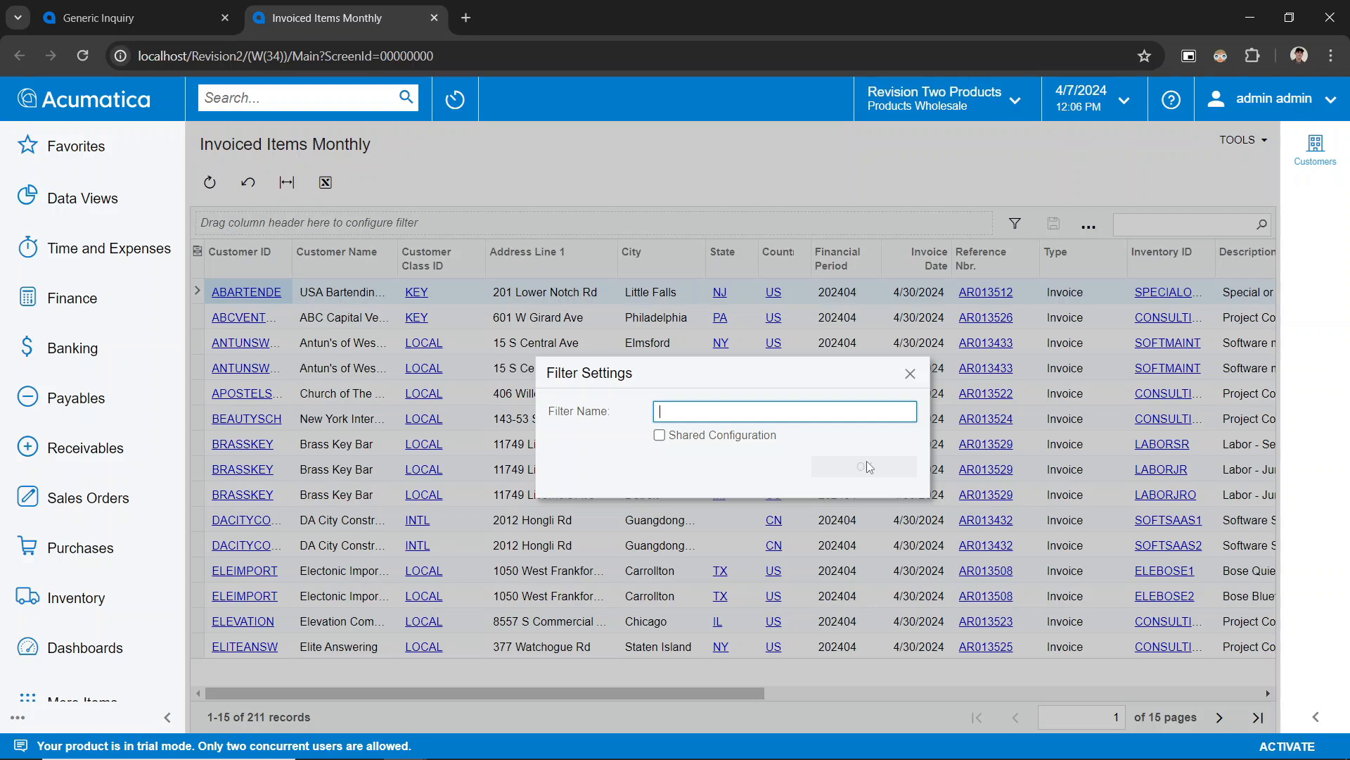
type("Invo")
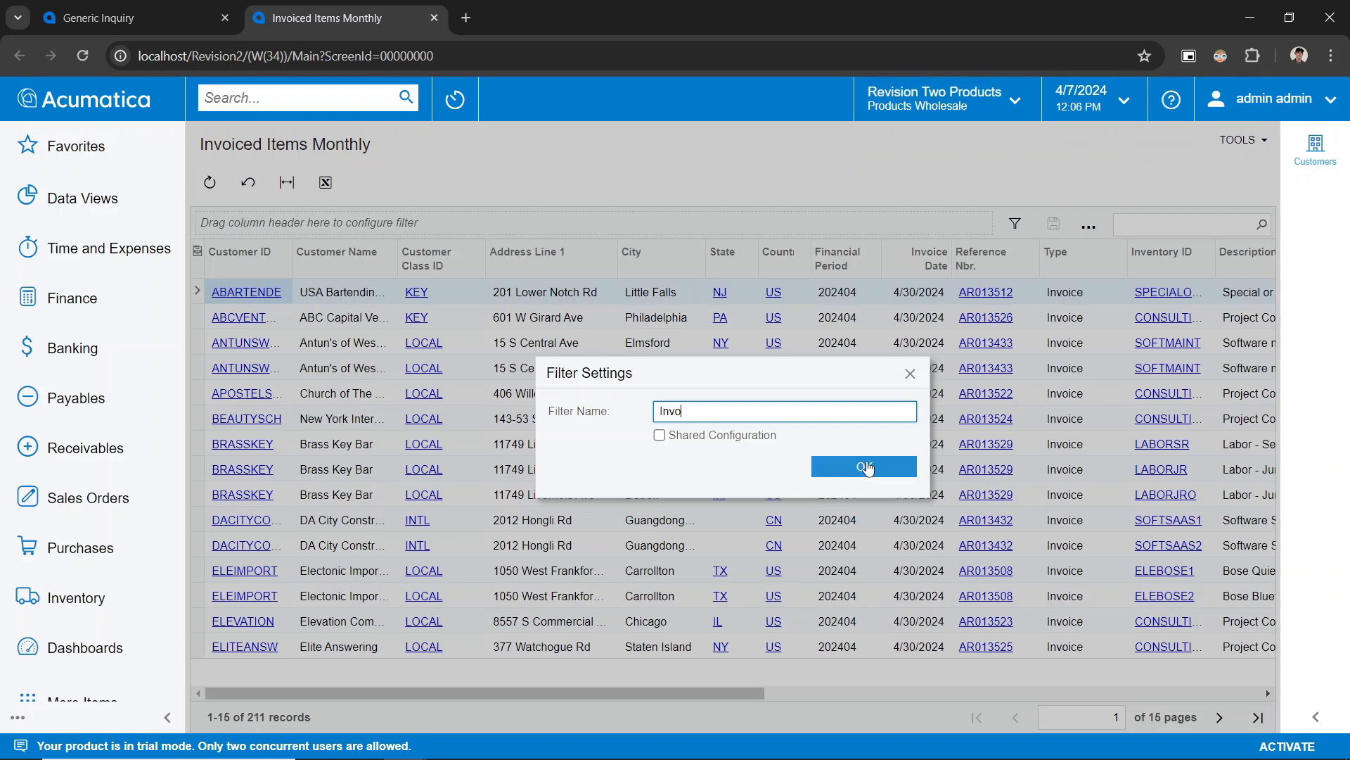
type("icedItemsMonthlyPivot")
left_click(865, 466)
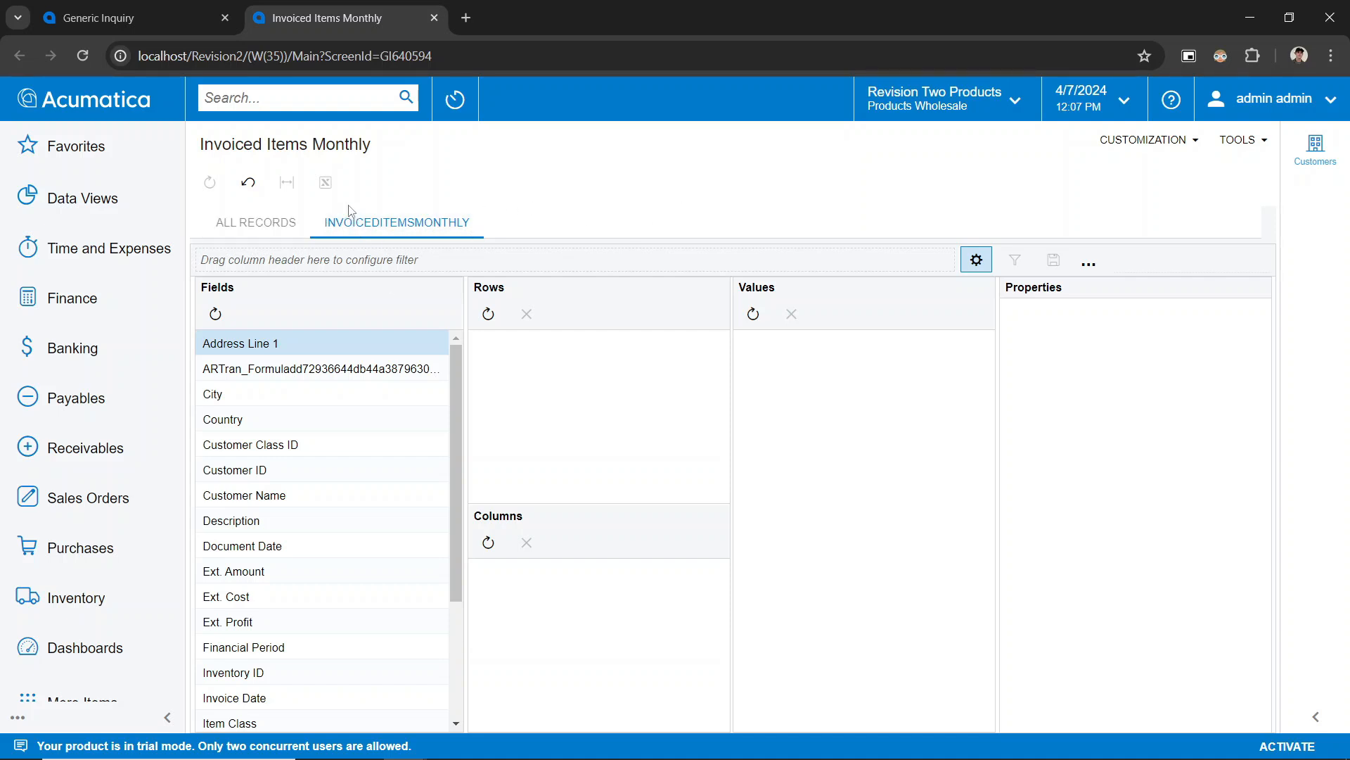
- Look through the available pivot fields and add Customer Name to the pivot's columns
scroll(371, 545, "down", 3)
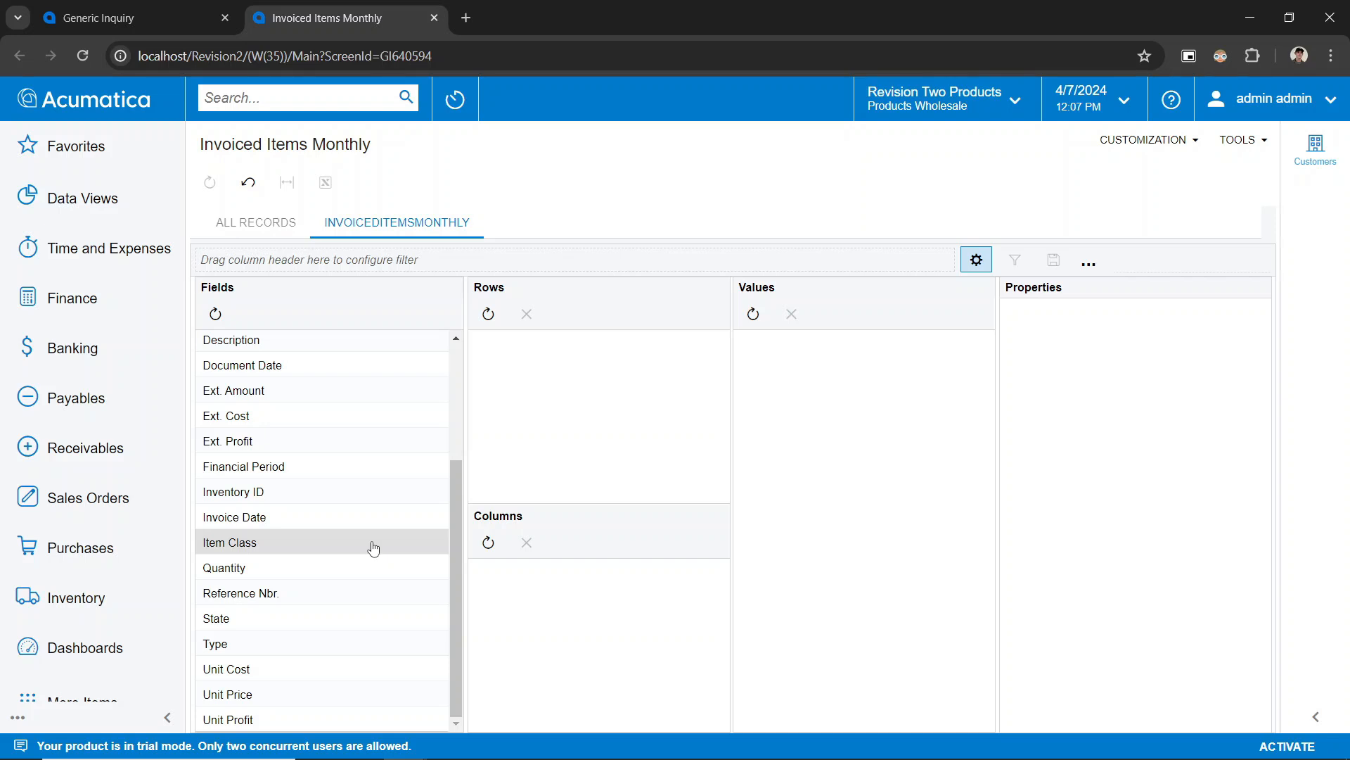
scroll(373, 548, "up", 3)
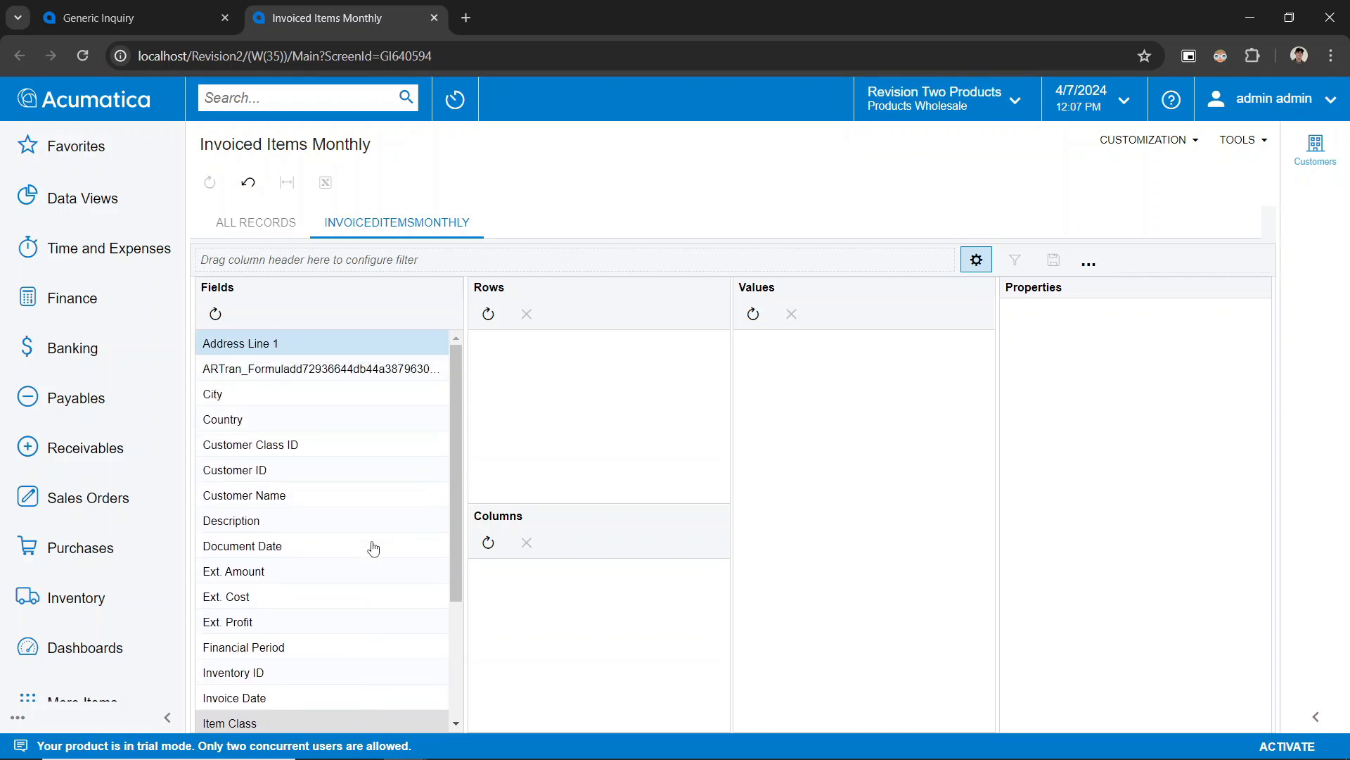
scroll(372, 548, "down", 3)
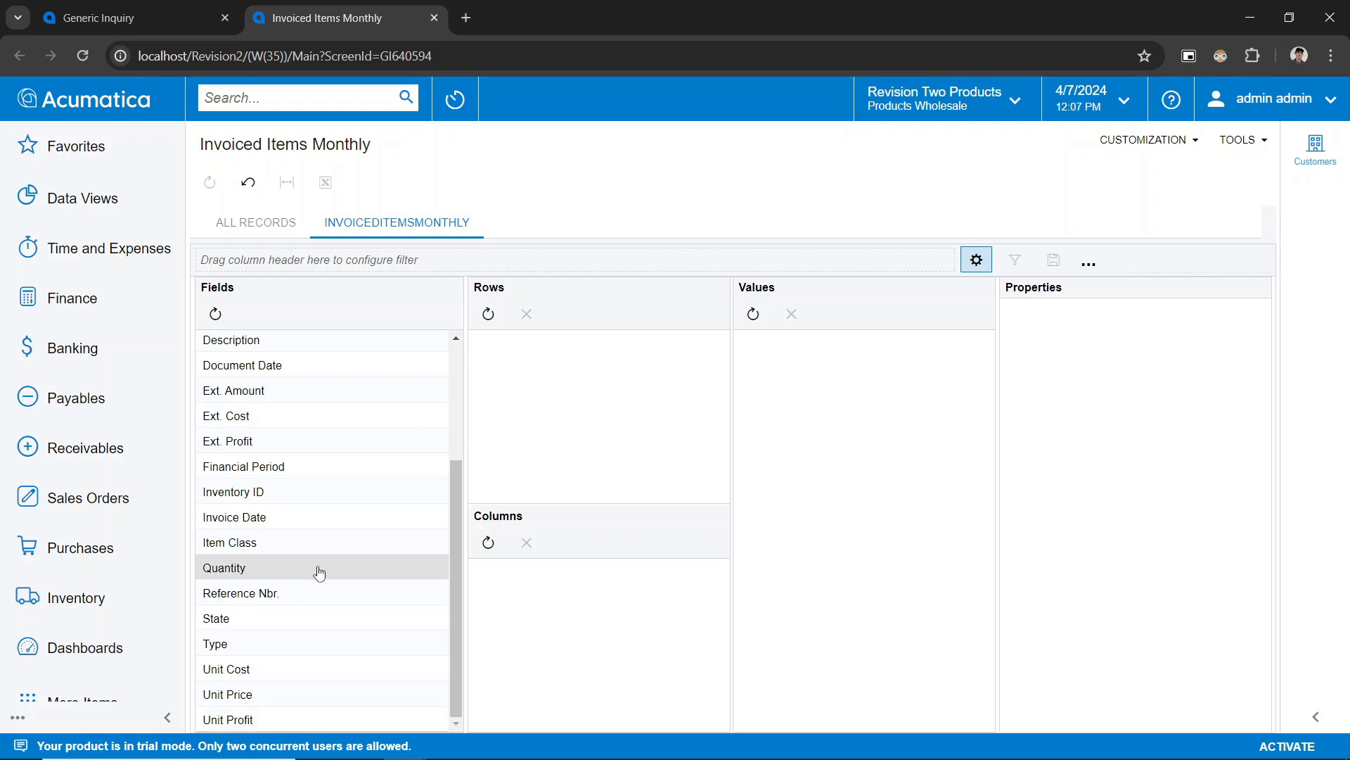
scroll(319, 573, "up", 5)
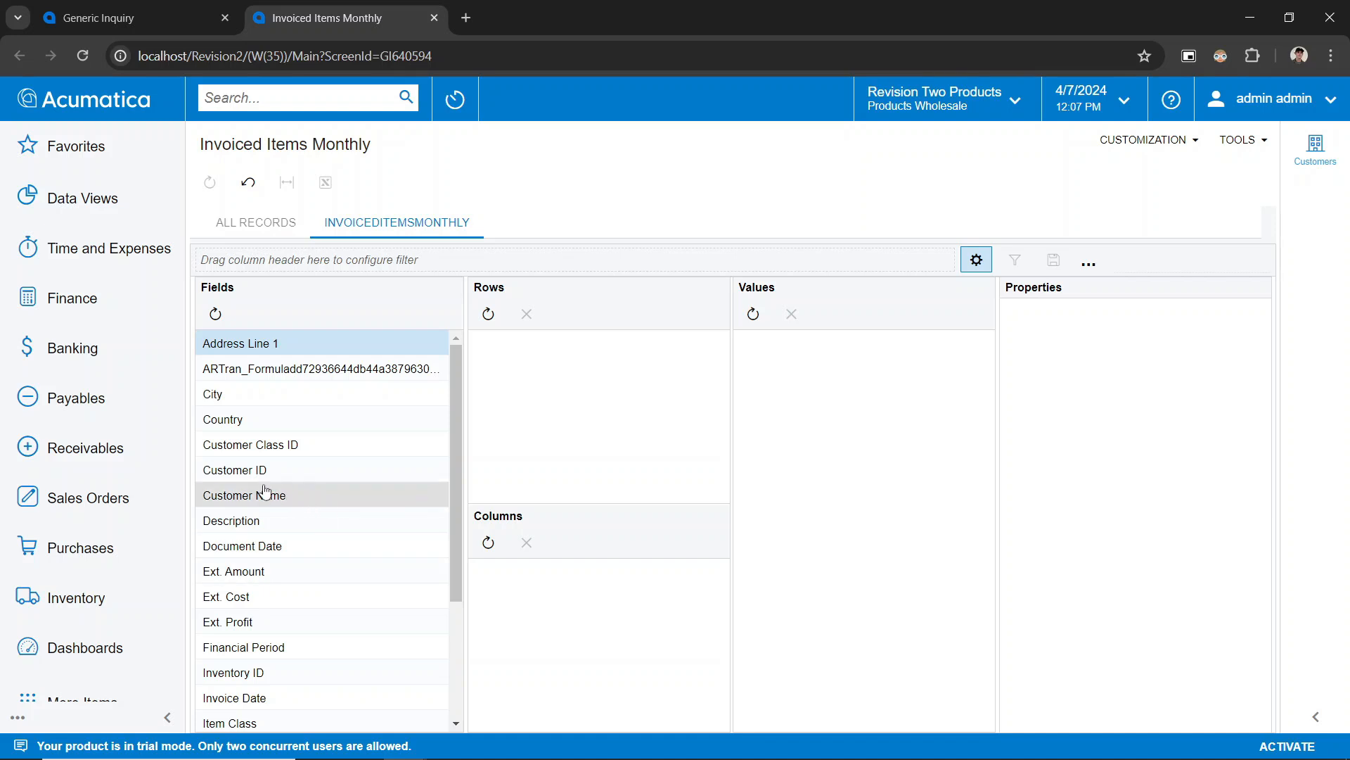
left_click_drag(216, 494, 538, 591)
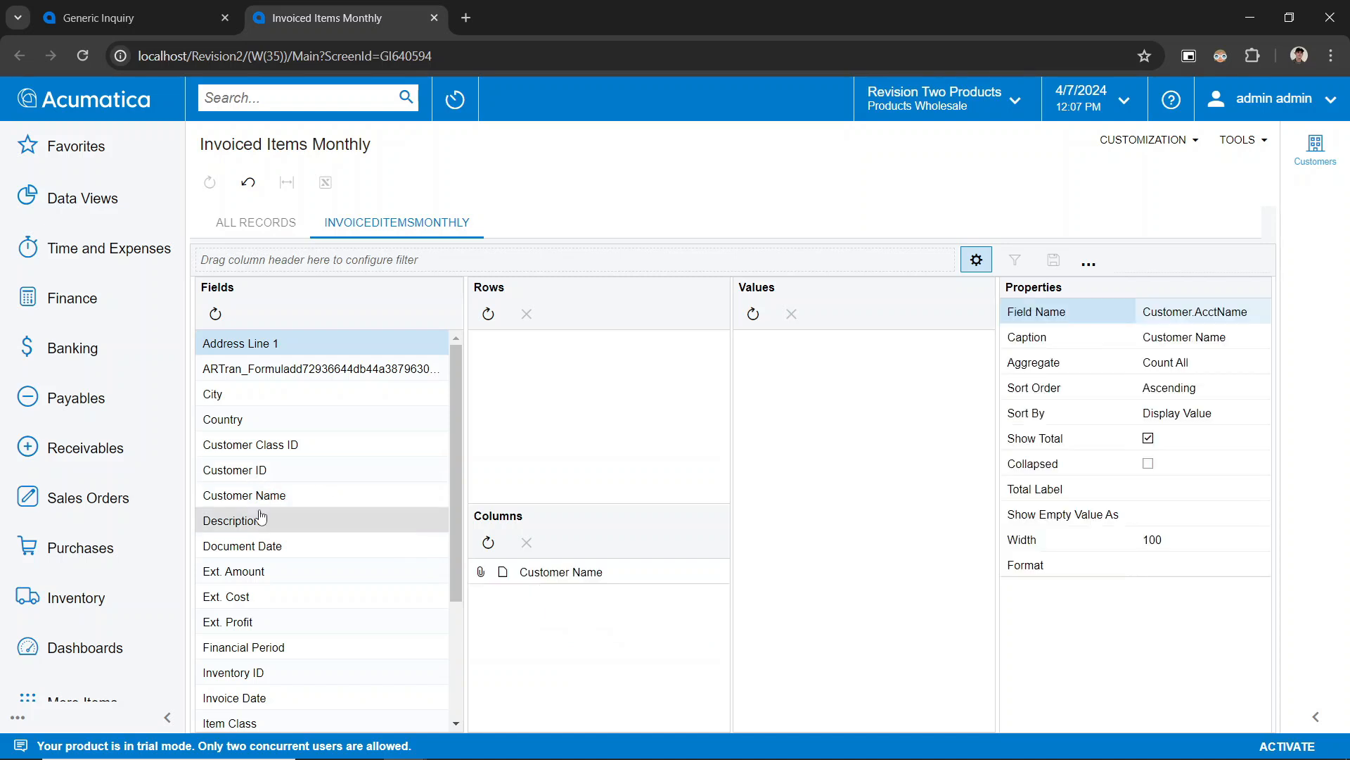
- Add Ext. Amount to the pivot's values and move Customer Name from the columns to the rows
scroll(260, 518, "down", 3)
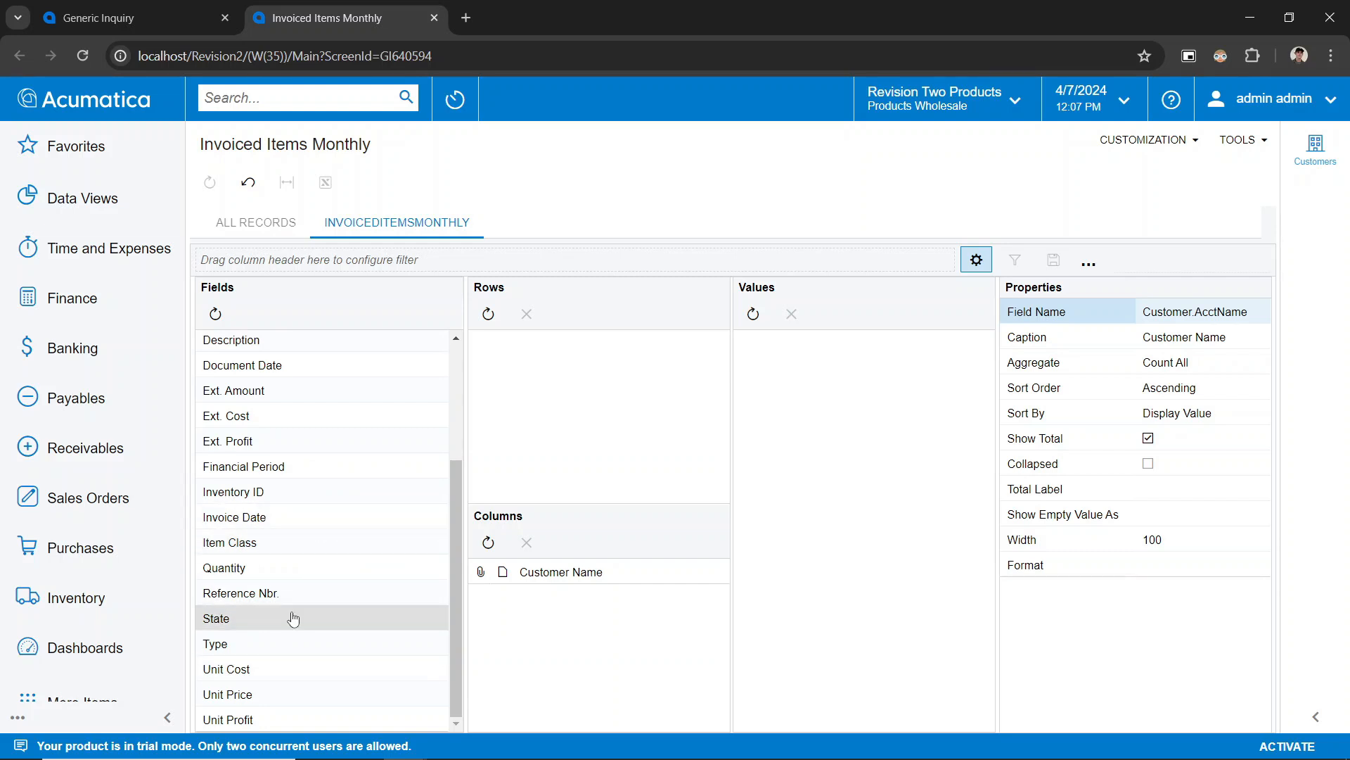
scroll(293, 619, "up", 3)
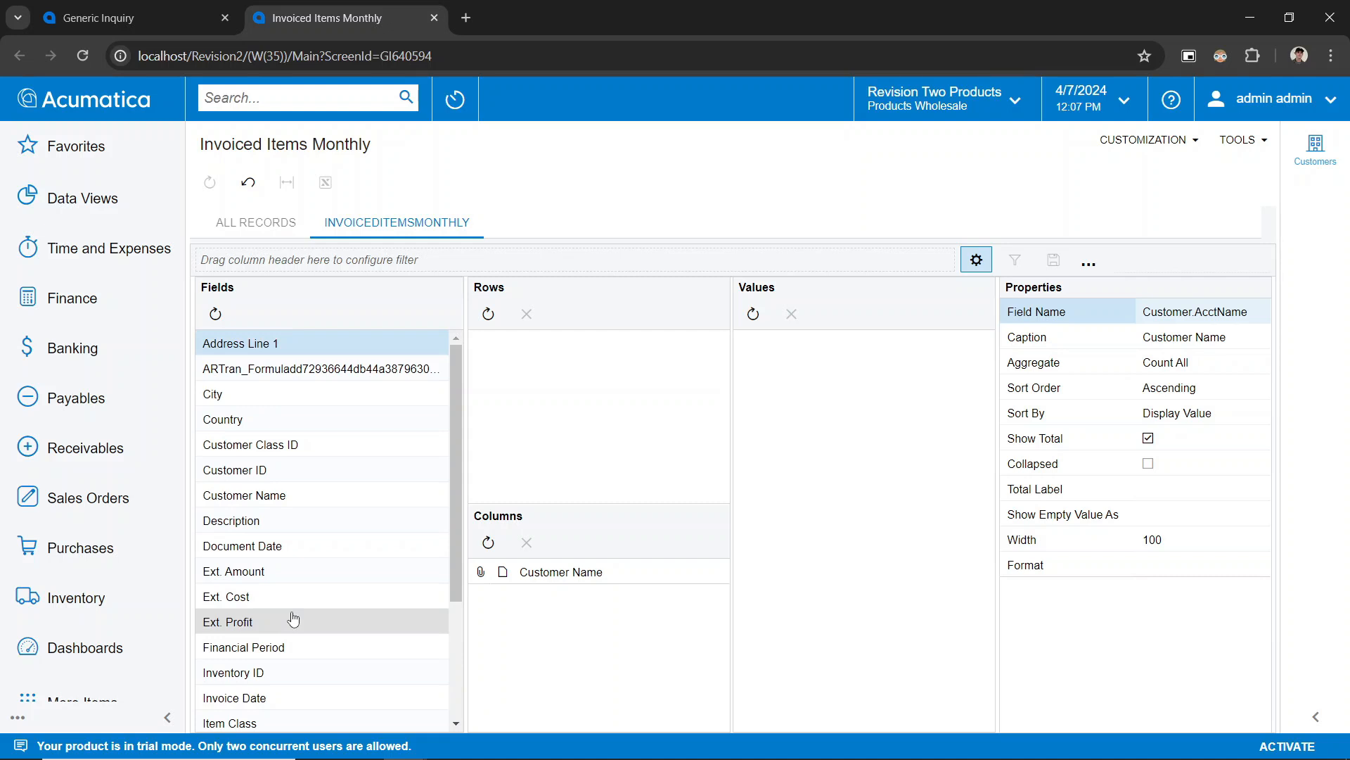
scroll(293, 619, "down", 3)
left_click_drag(234, 393, 805, 573)
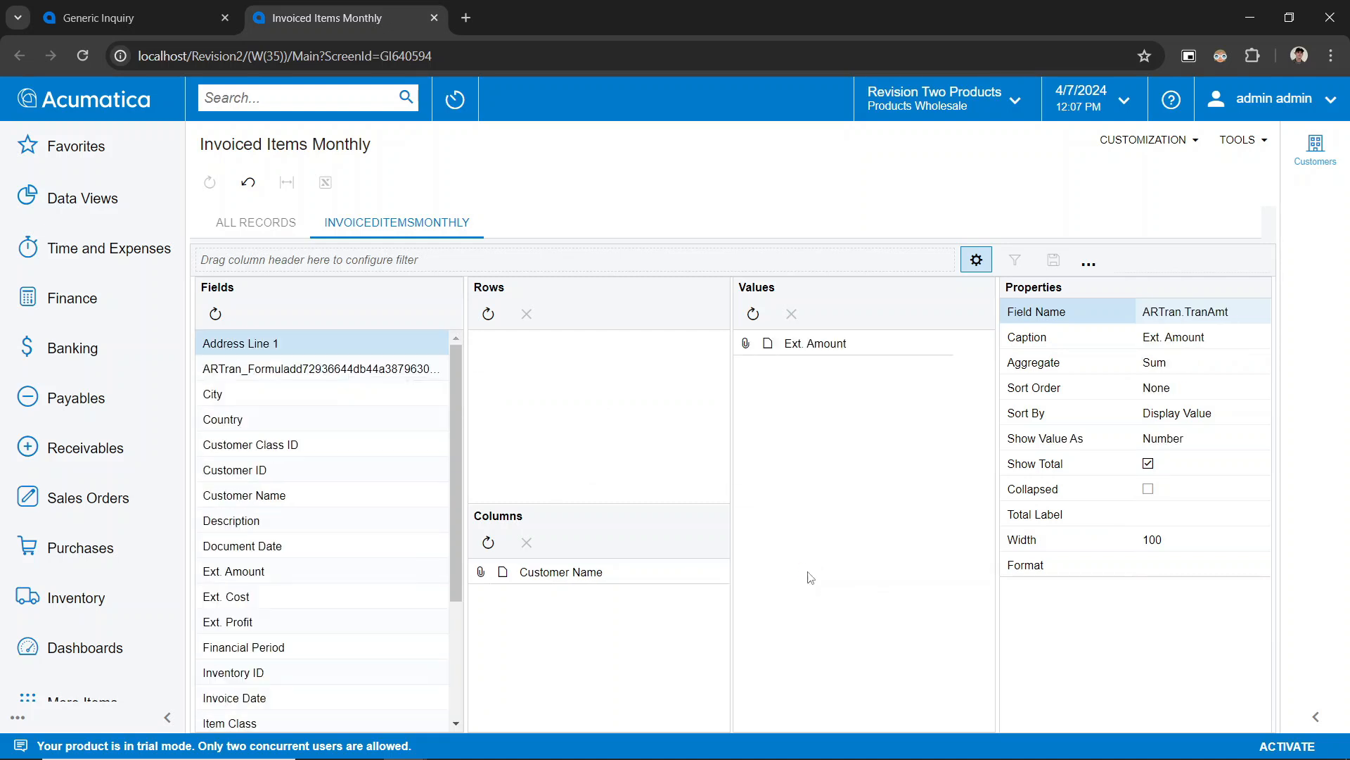
left_click_drag(602, 582, 611, 386)
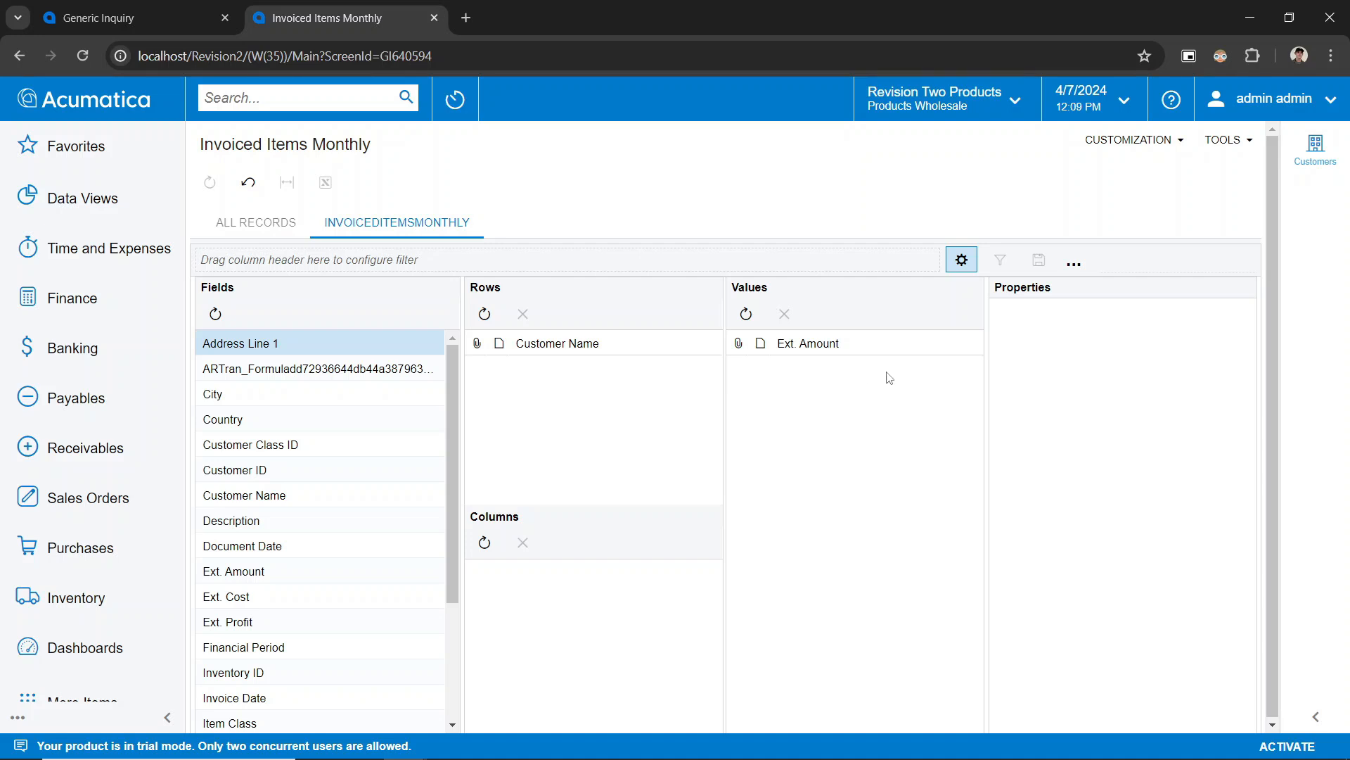
- Display the pivot table, review the customer totals, and sort it by Total in descending order
left_click(962, 261)
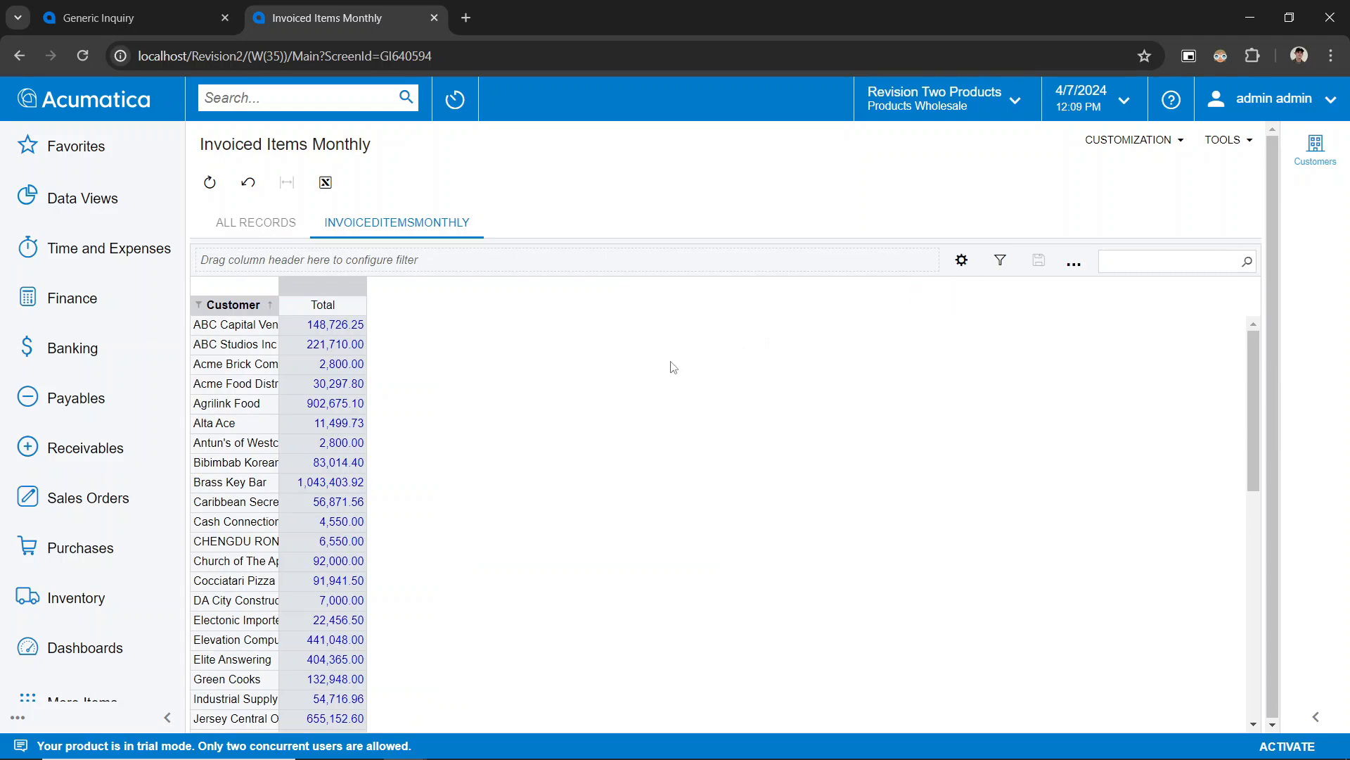
scroll(427, 481, "down", 5)
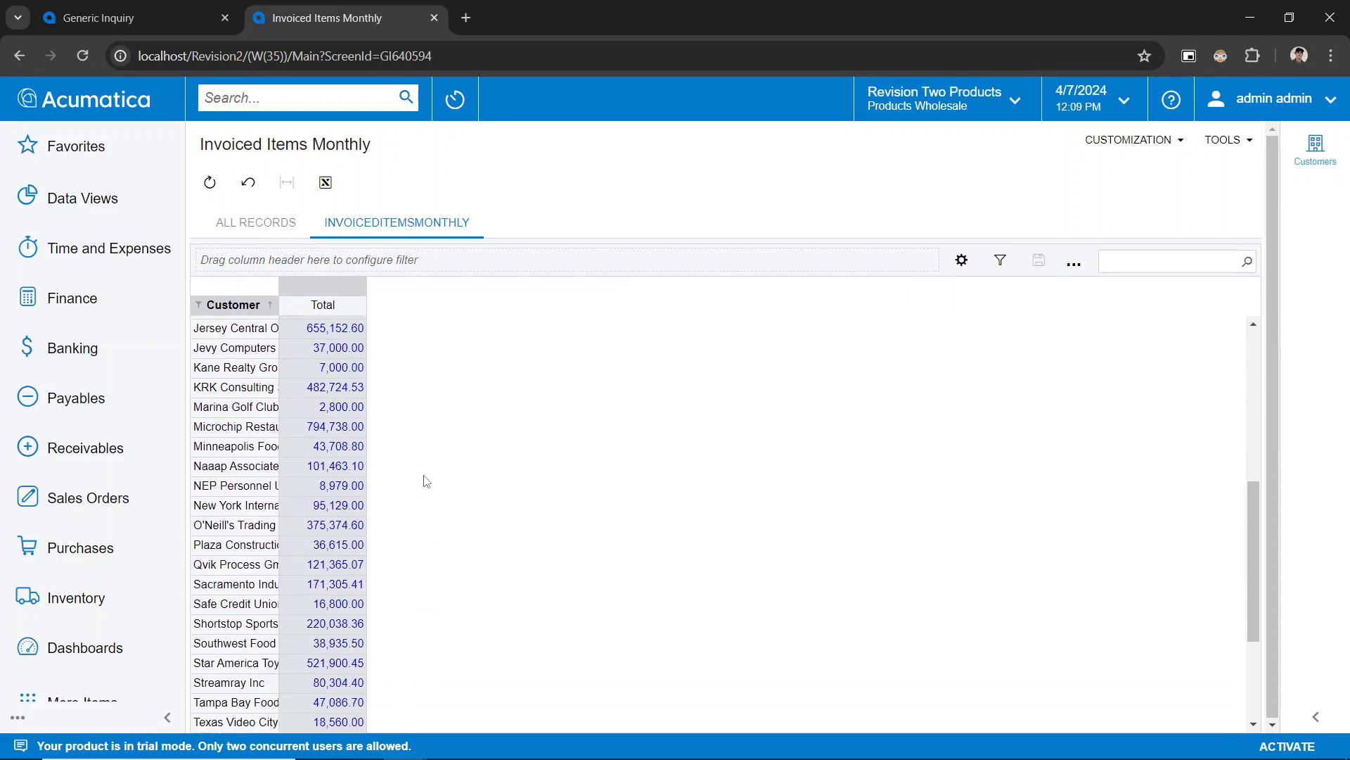
scroll(427, 481, "up", 5)
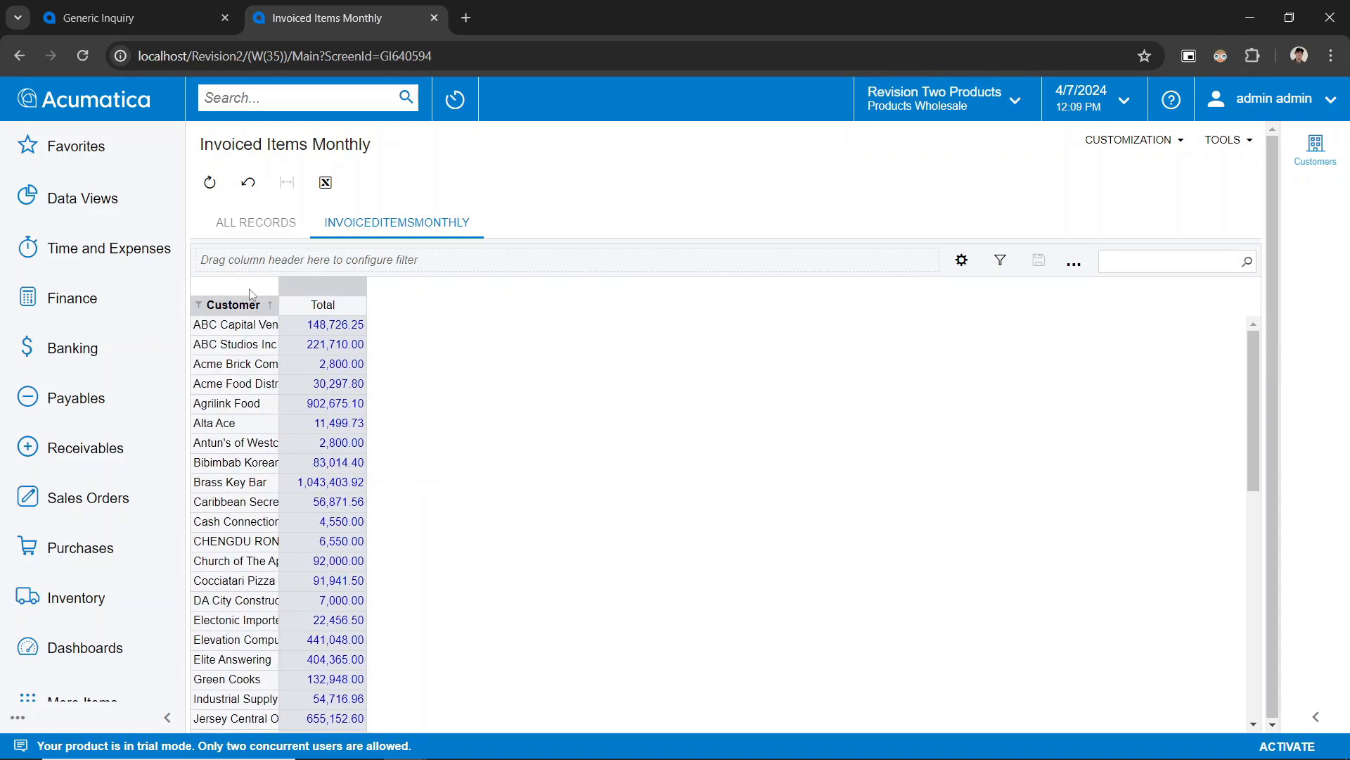
left_click(316, 302)
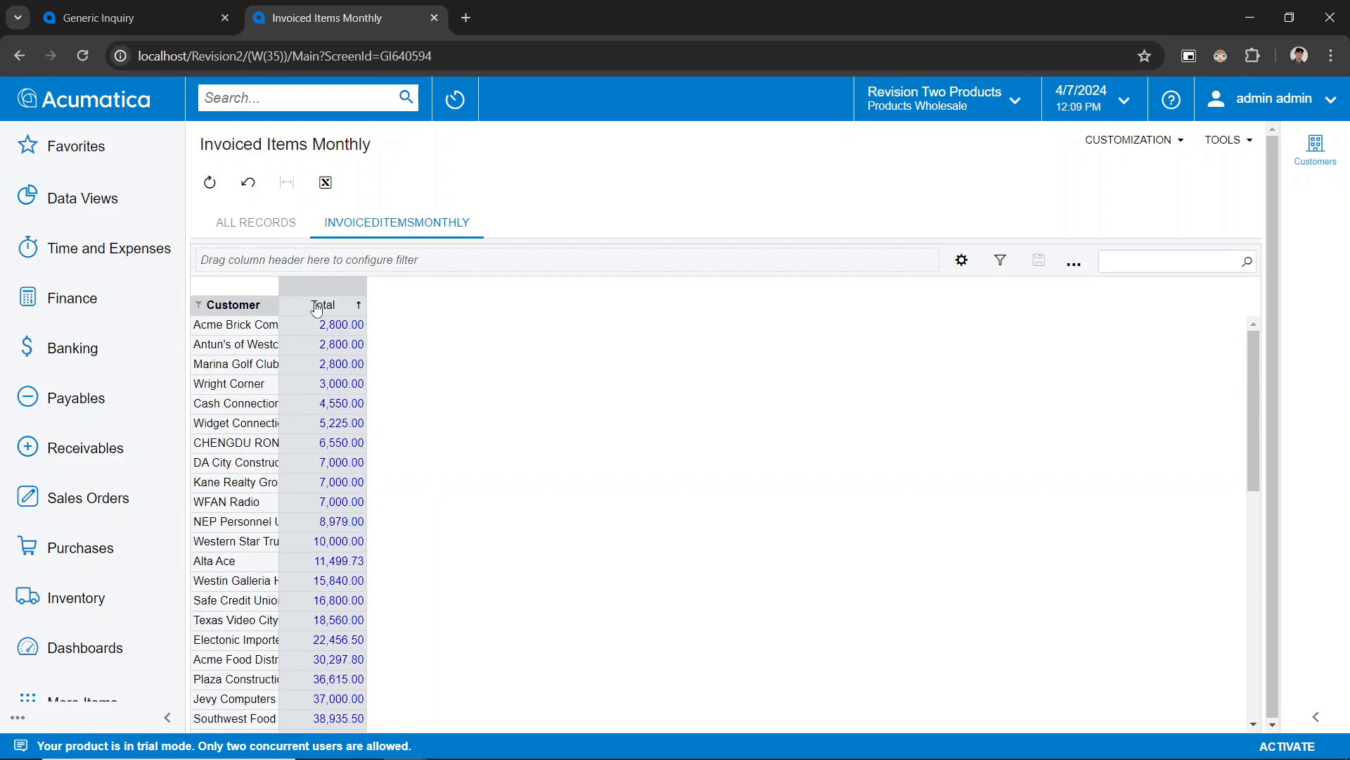
left_click(316, 307)
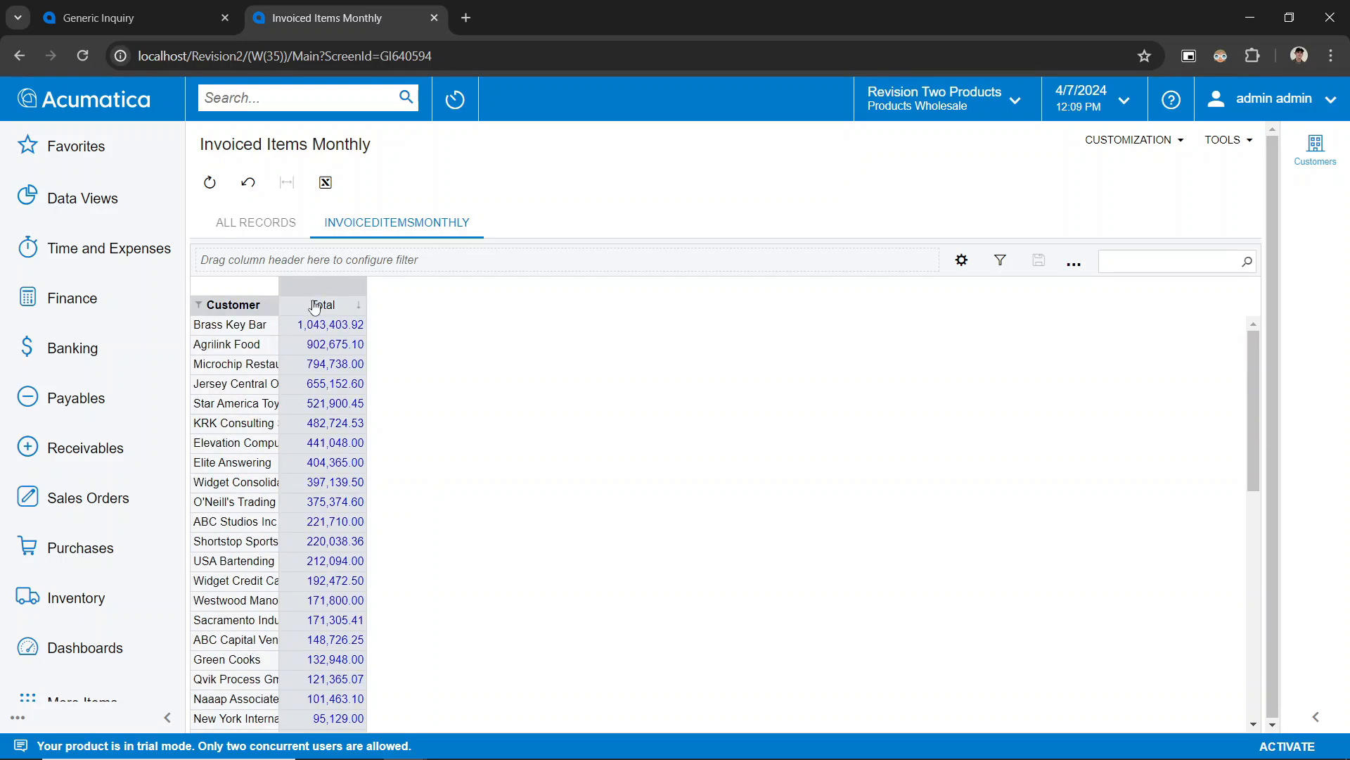
- Review the item and condition filter options of the pivot's Customer column and close them without applying a filter
left_click(223, 304)
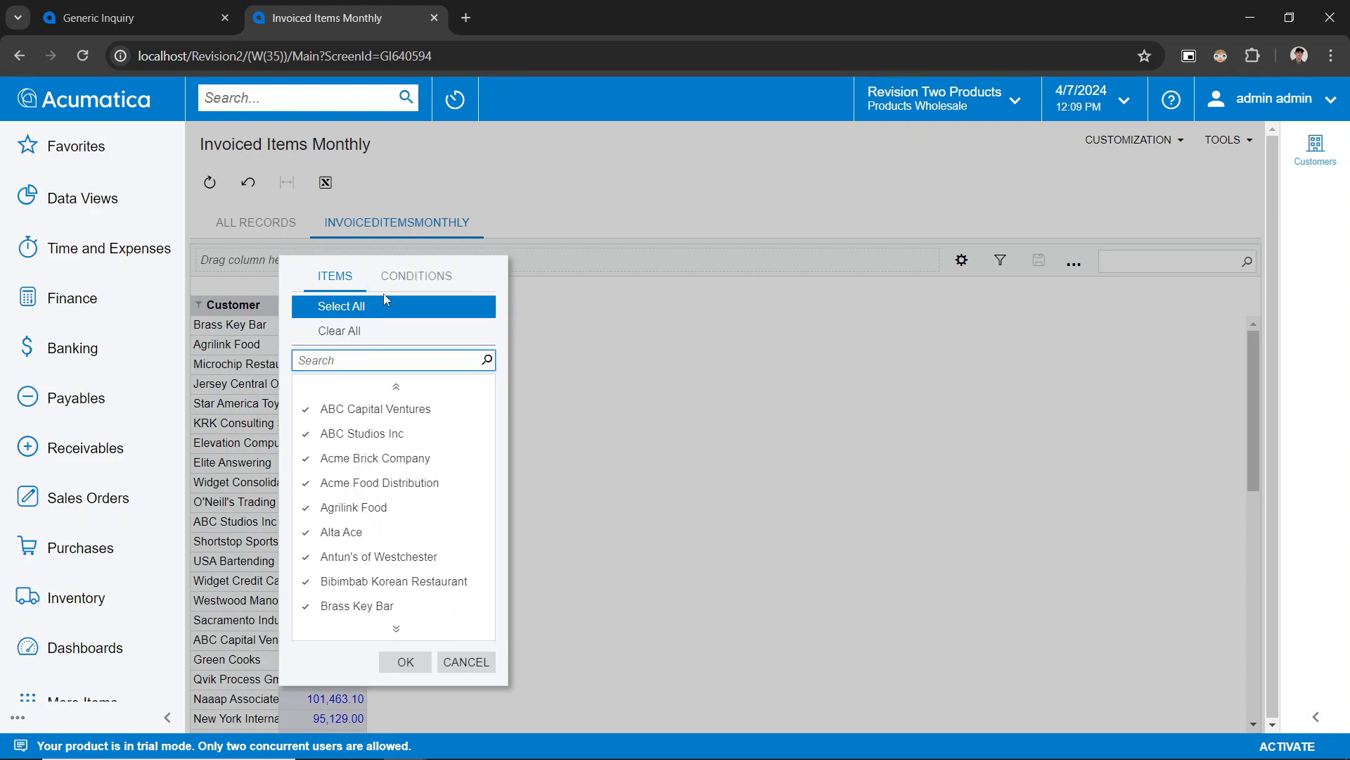
left_click(417, 276)
left_click(343, 277)
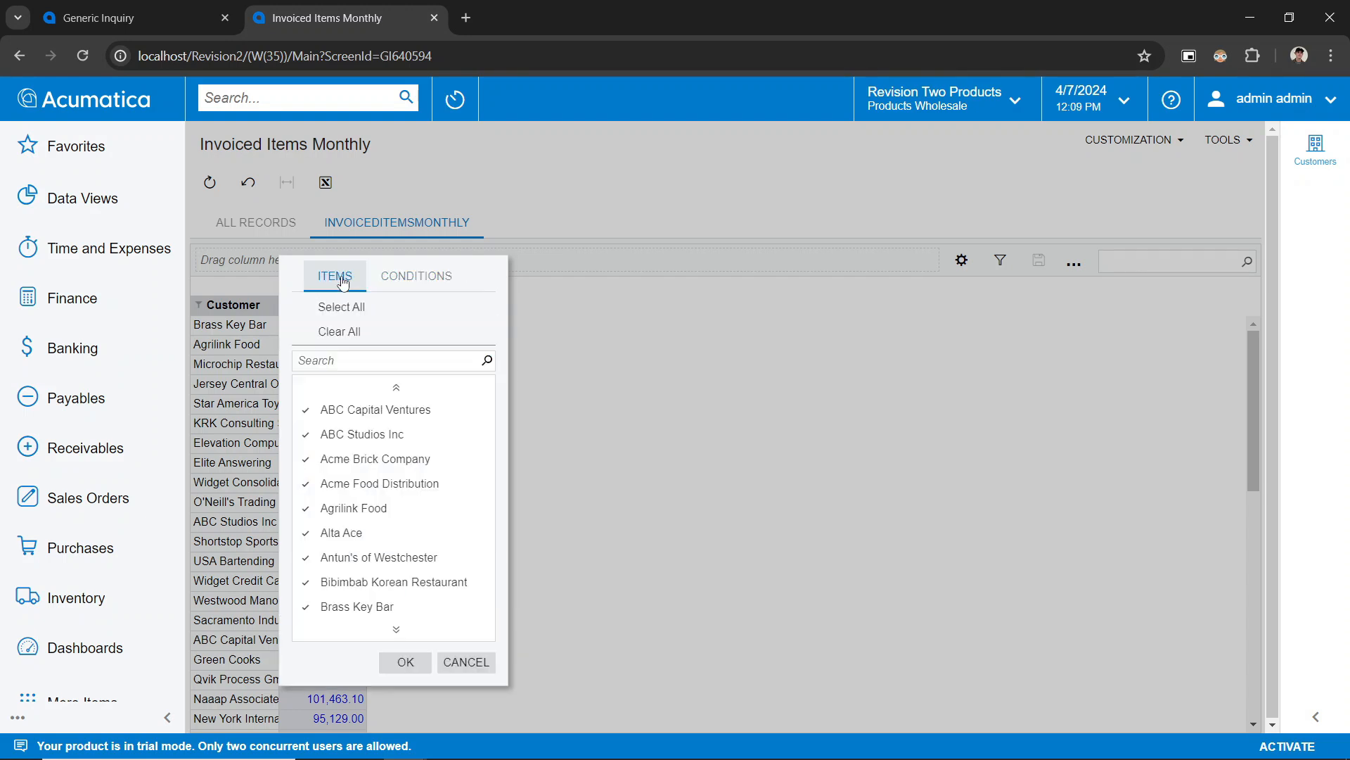
left_click(466, 662)
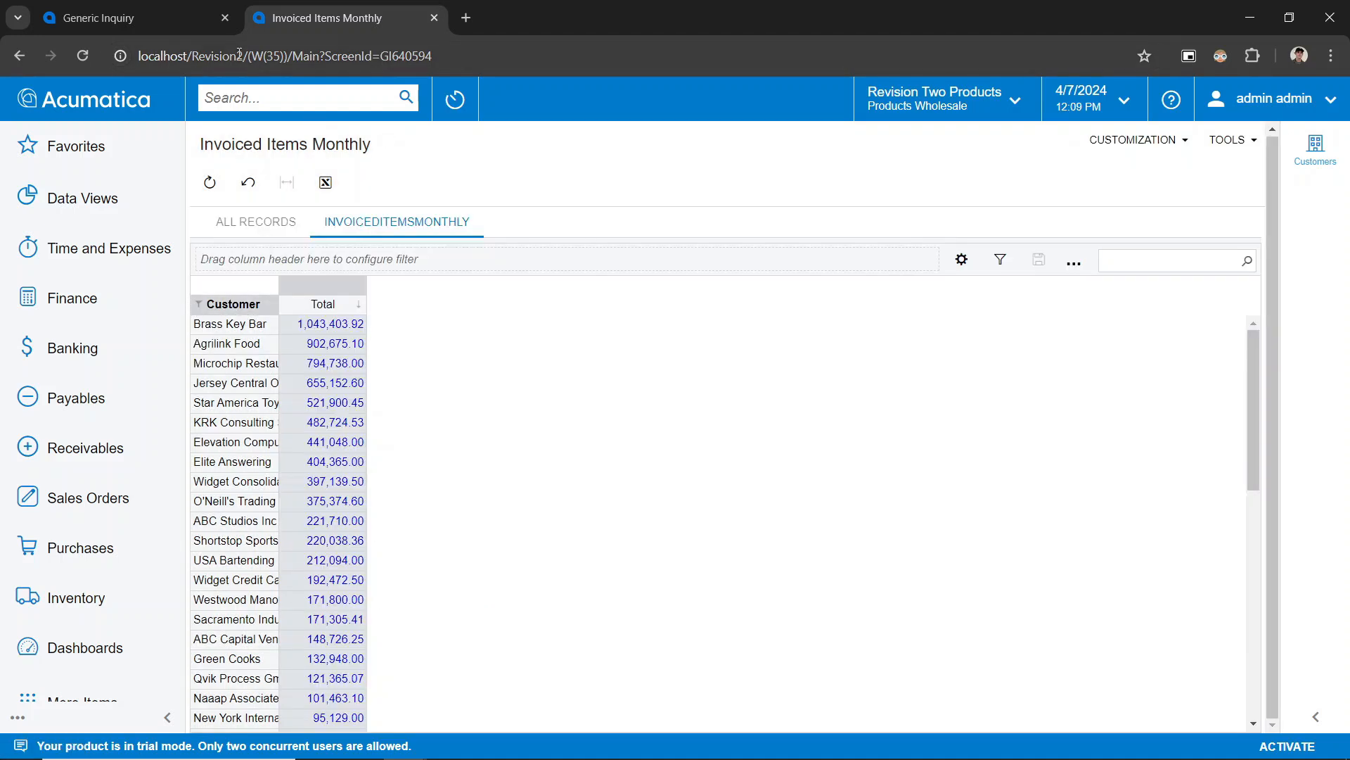
- Add Item Class to the pivot rows below Customer Name, set Customer Name to Collapsed, and display the pivot table
left_click(962, 260)
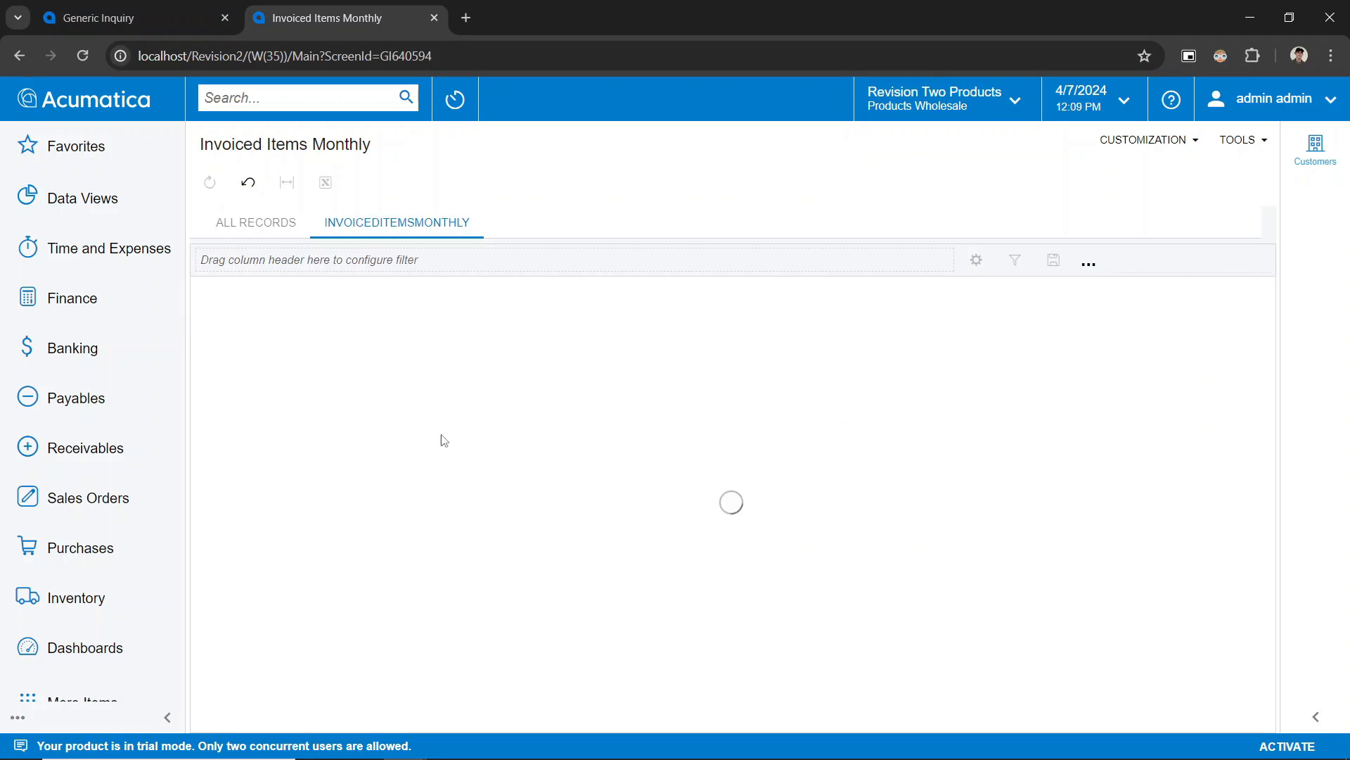
scroll(302, 402, "down", 5)
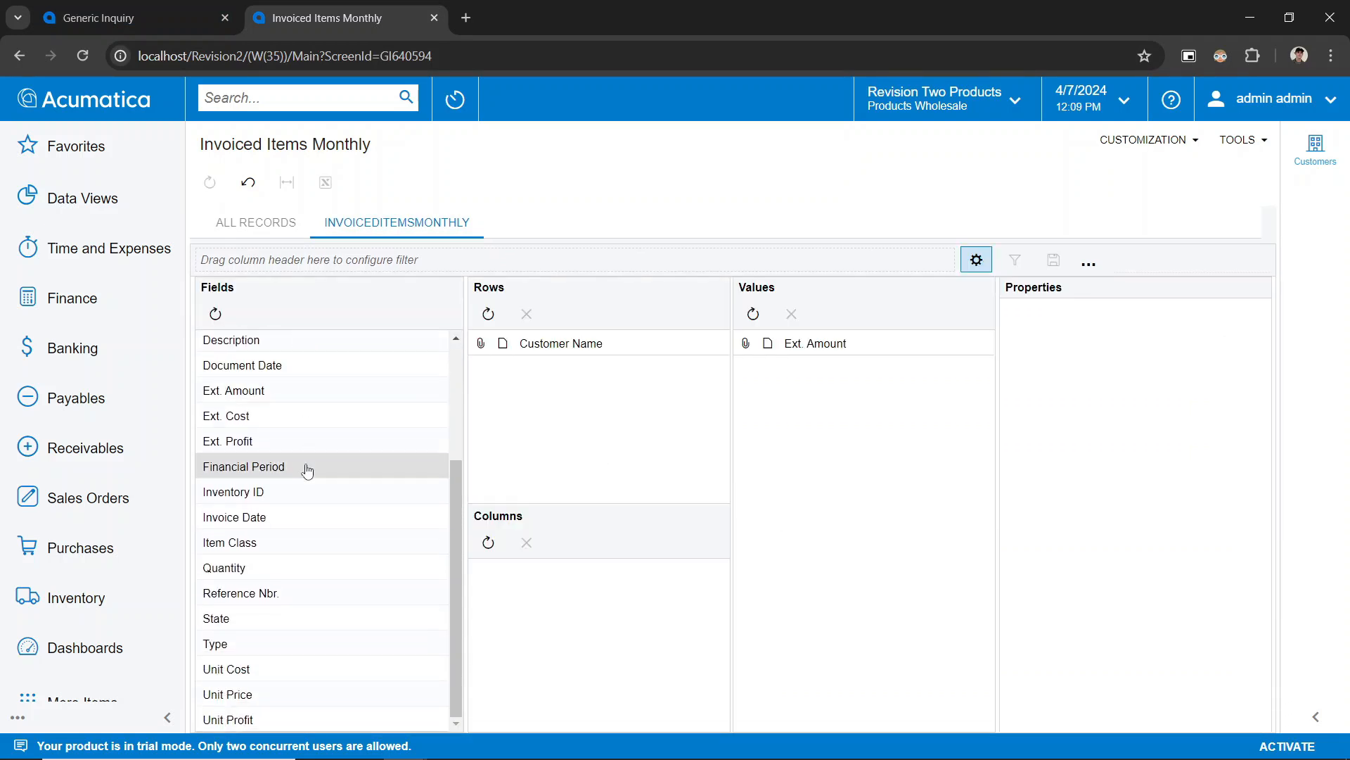
mouse_move(271, 549)
left_mouse_down()
mouse_move(491, 483)
mouse_move(802, 443)
mouse_move(823, 359)
mouse_move(622, 382)
left_mouse_up()
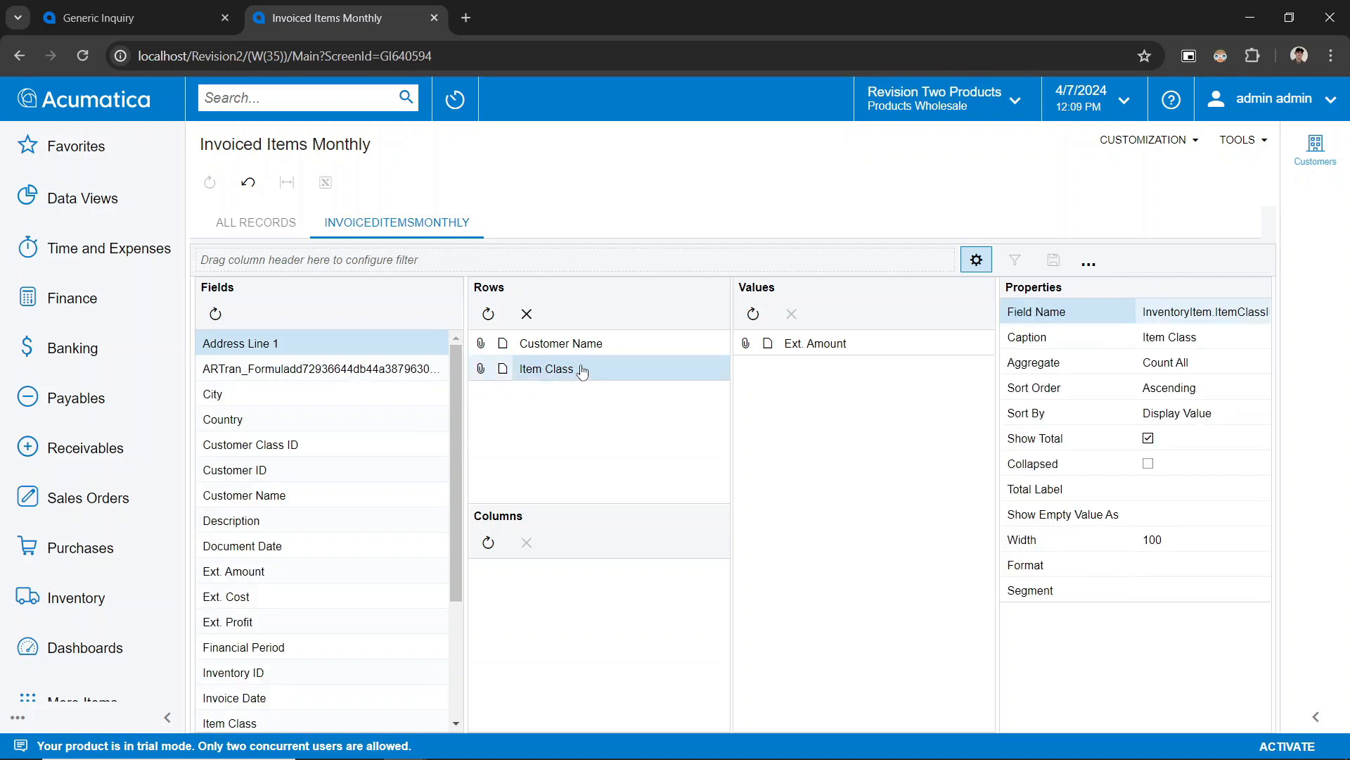
left_click(613, 346)
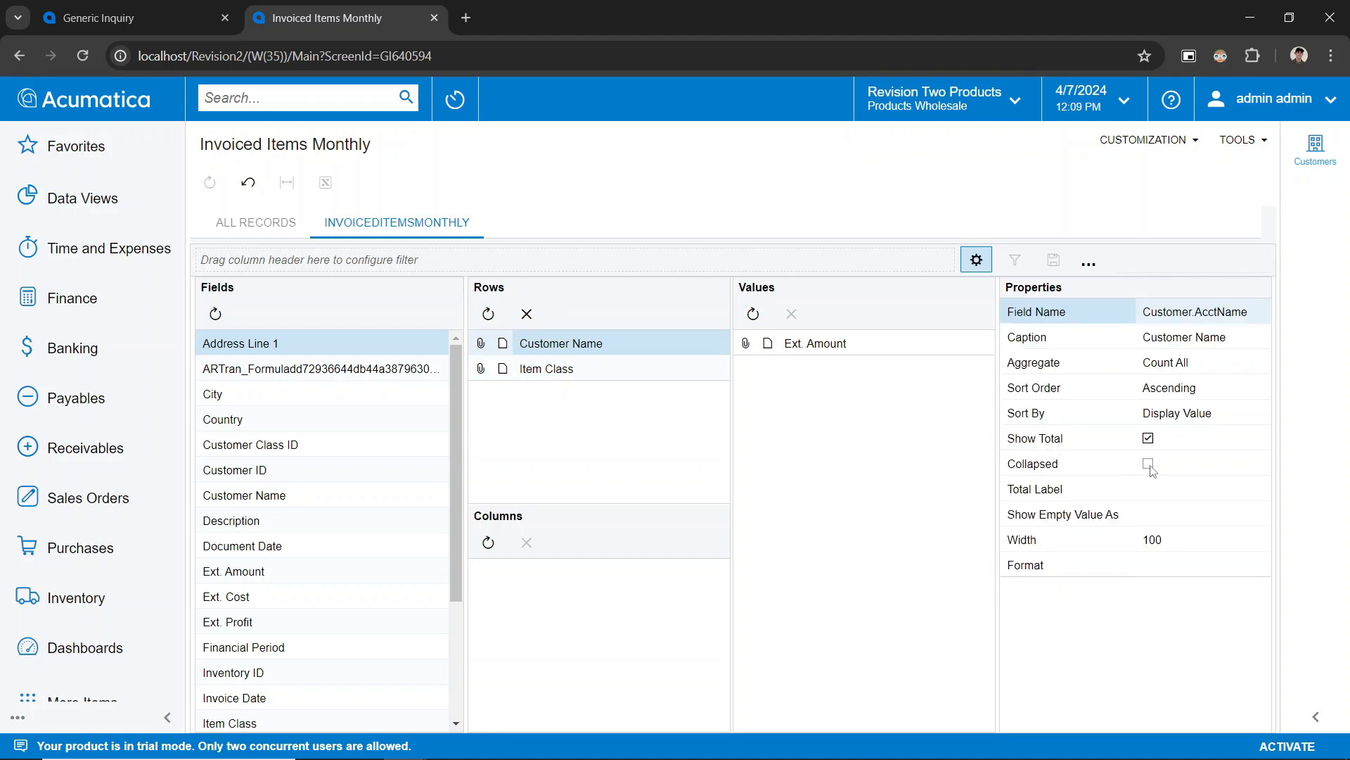
left_click(1151, 466)
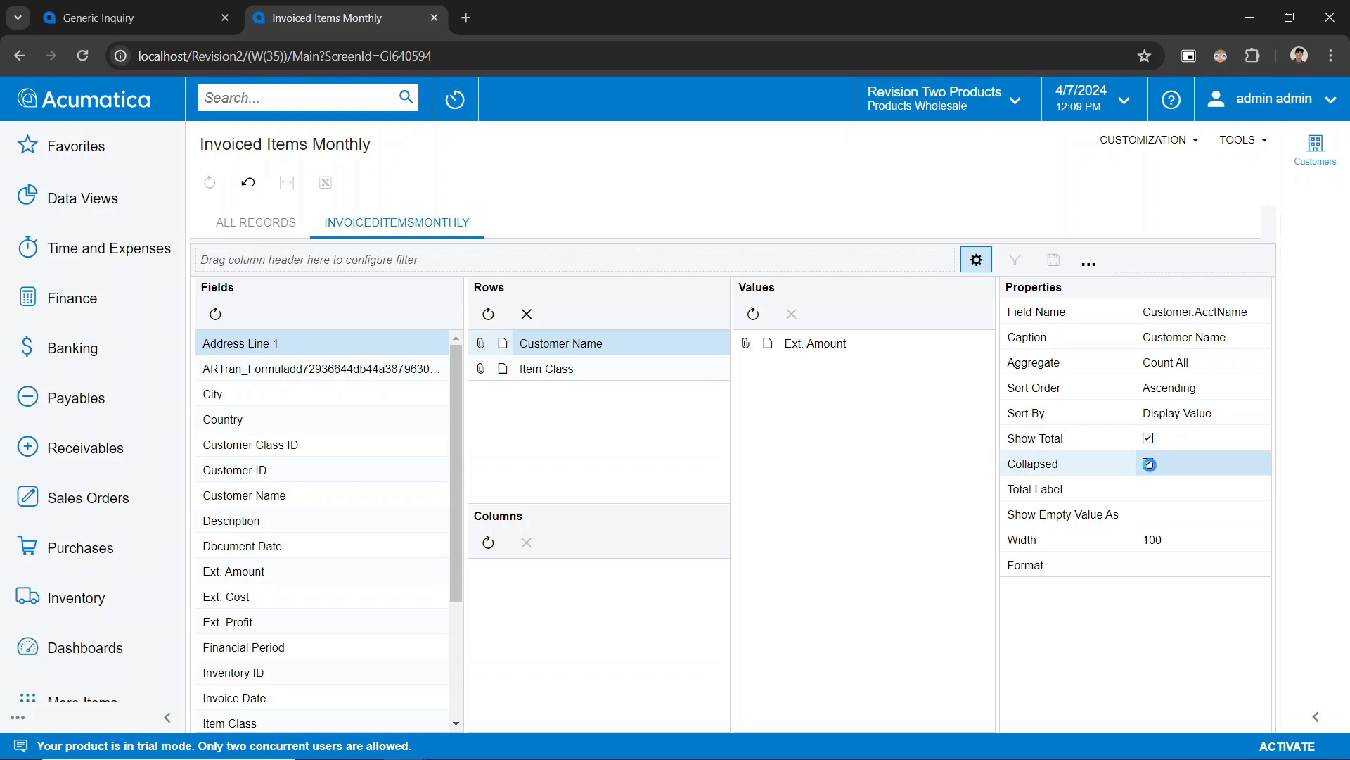
left_click(978, 261)
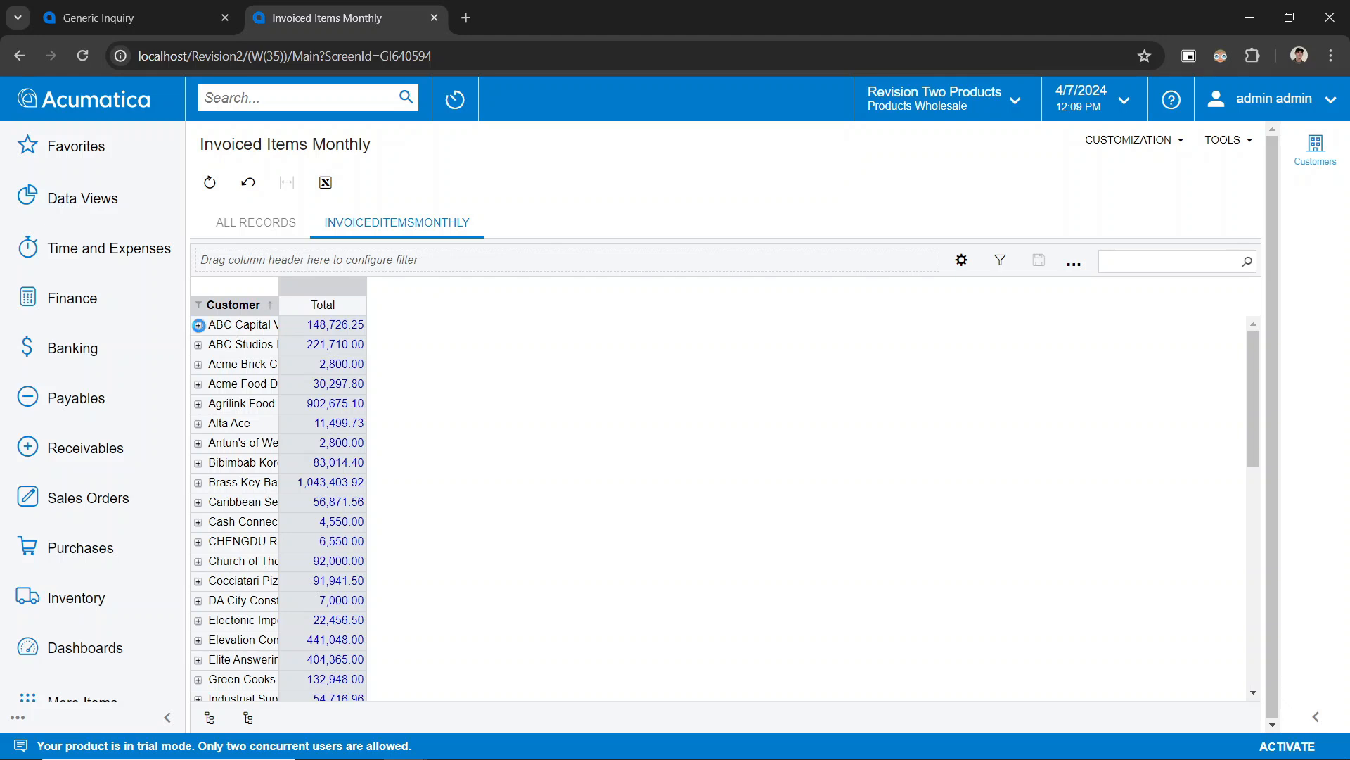
- Examine the item class breakdown for ABC Capital Ventures, ABC Studios Inc and Acme Brick Company, and glance at all records
left_click(199, 325)
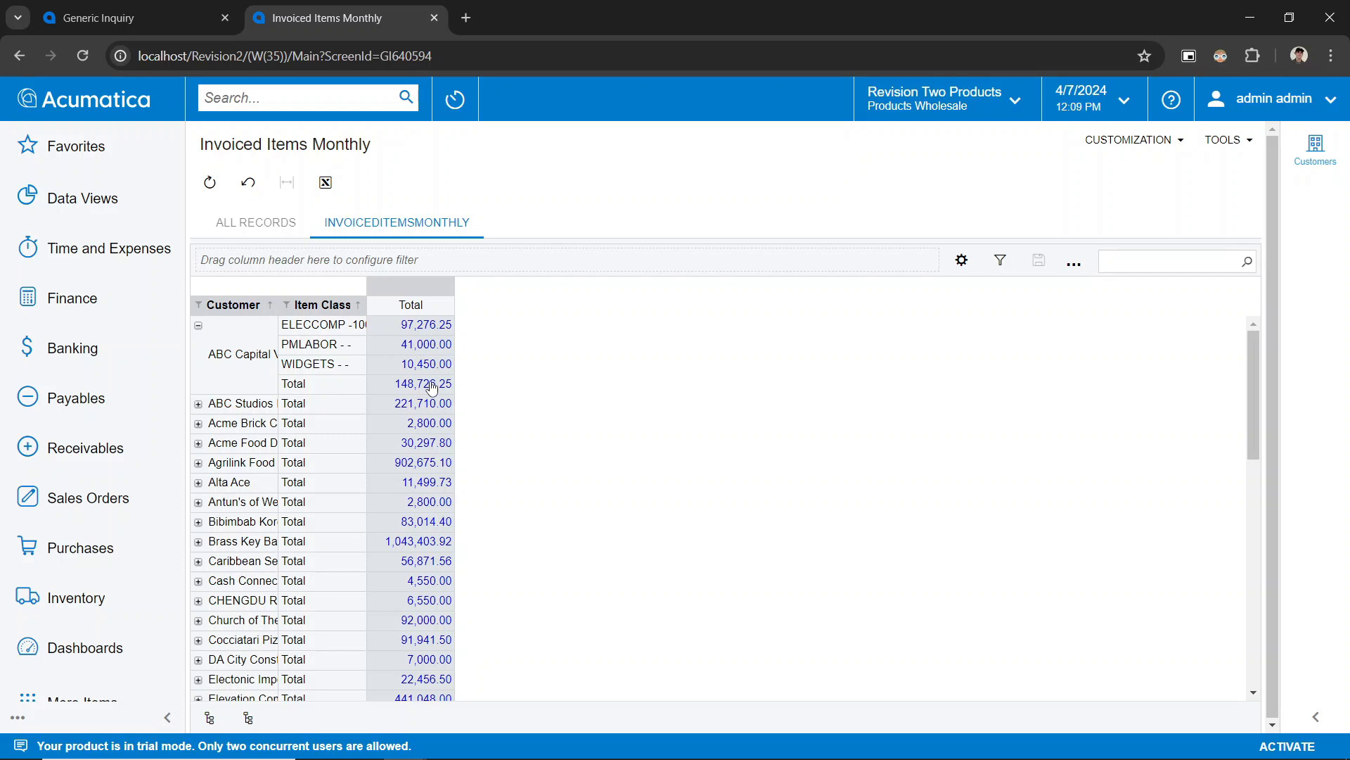
left_click(200, 327)
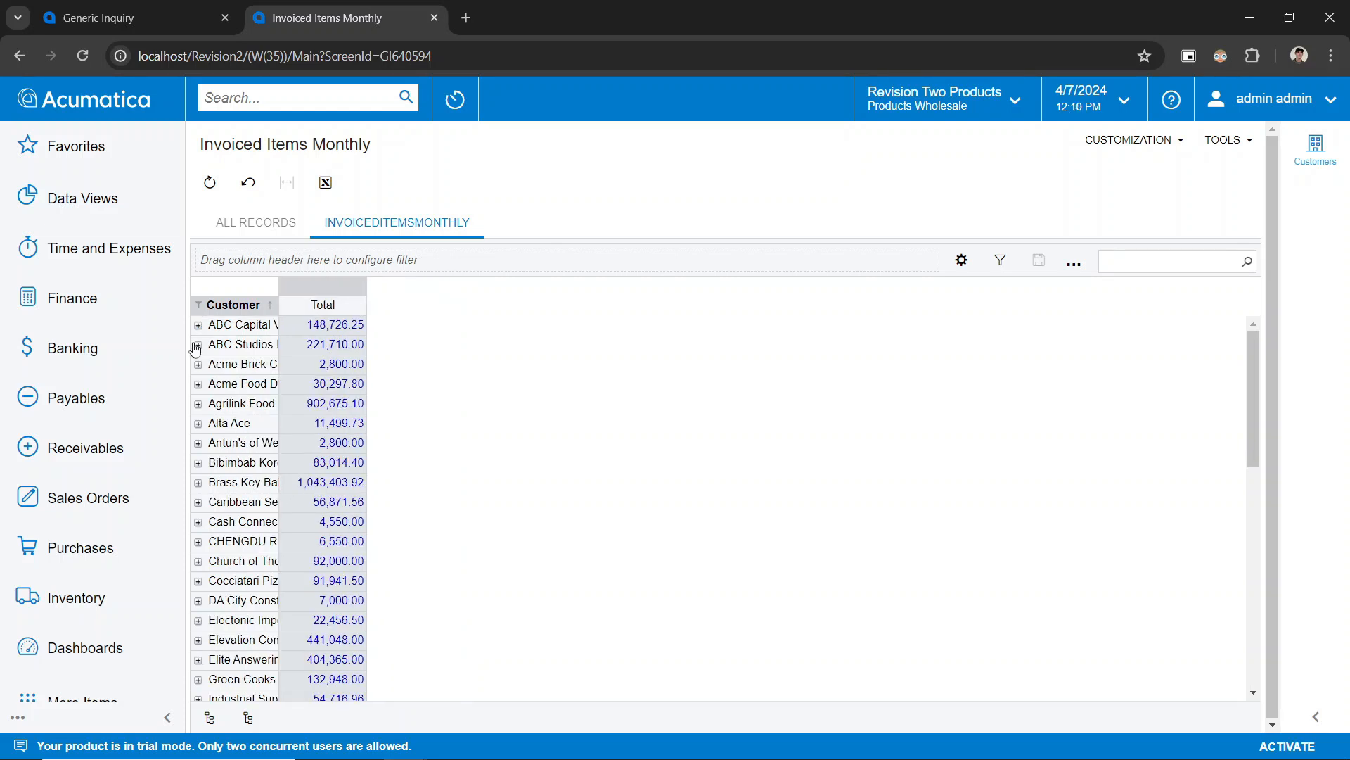
left_click(199, 344)
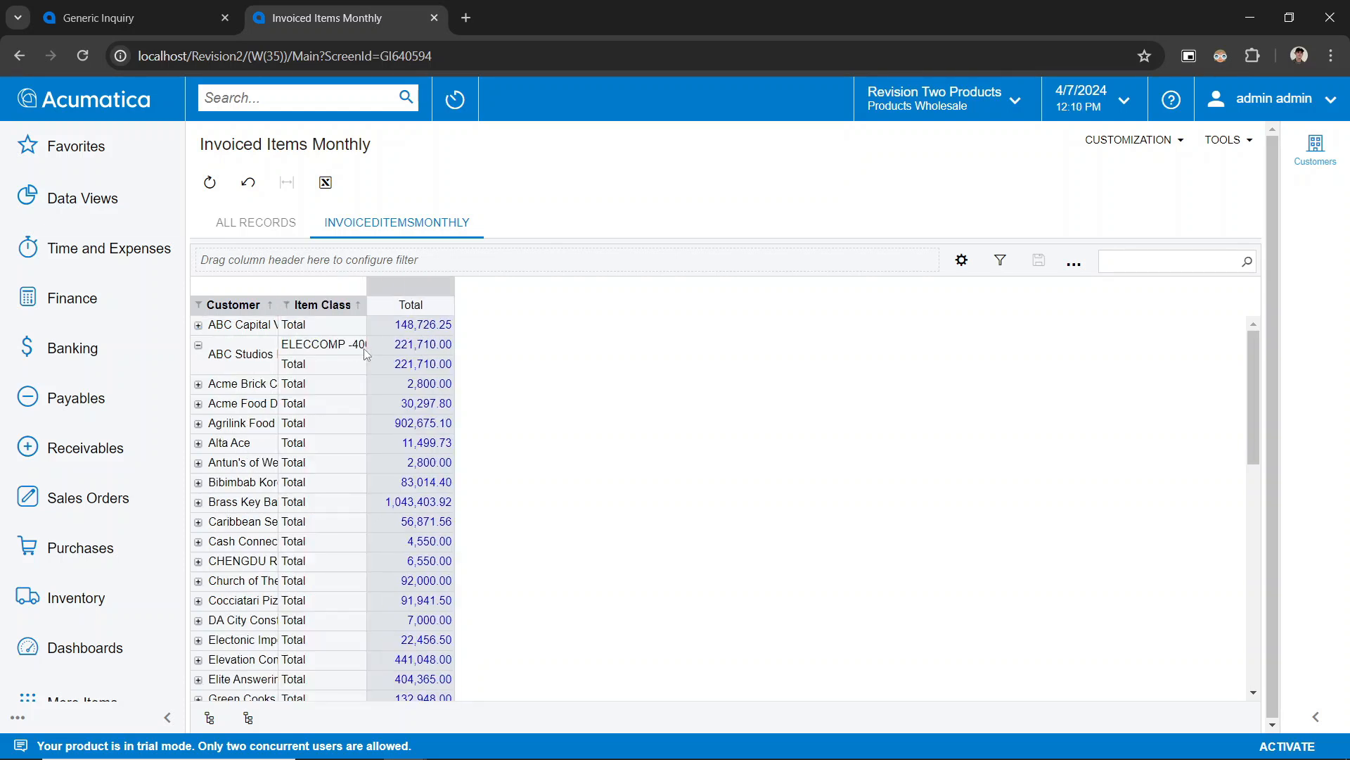
left_click(198, 384)
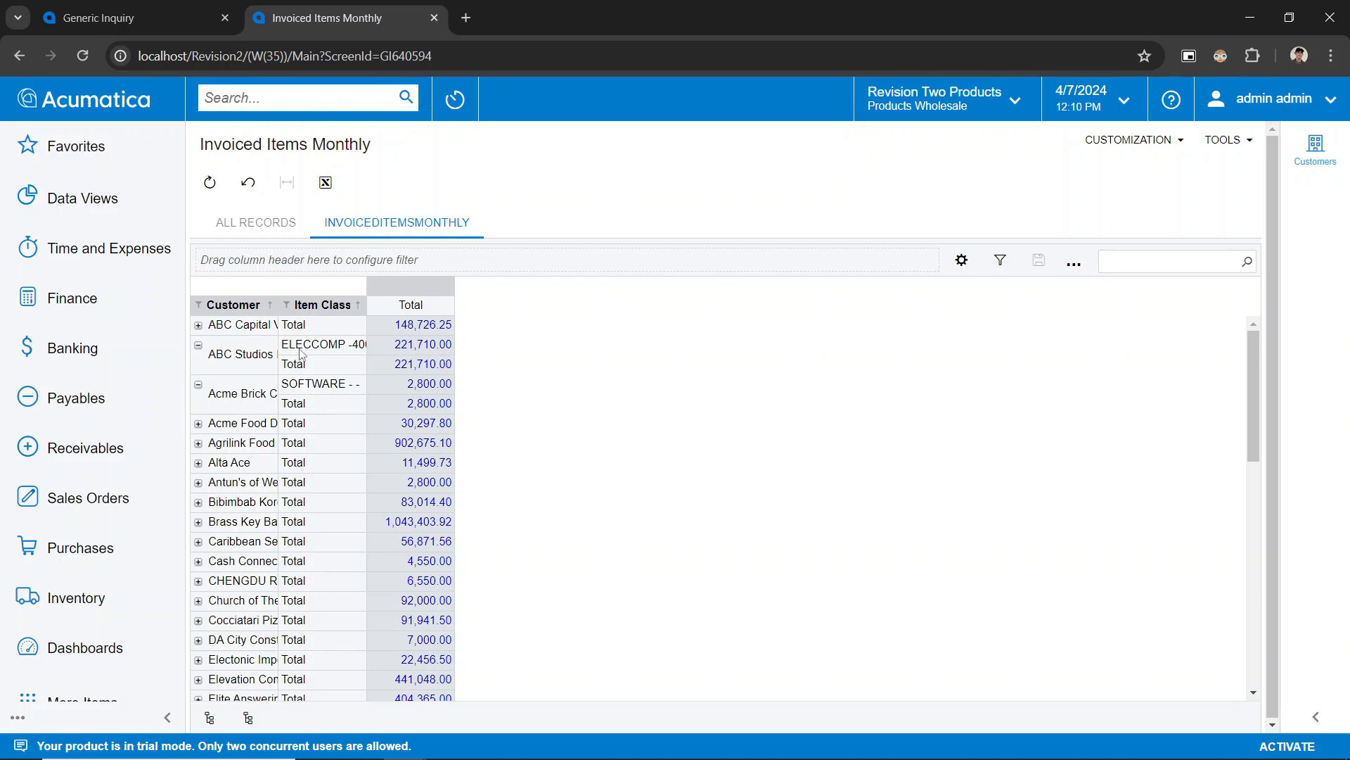
left_click(265, 225)
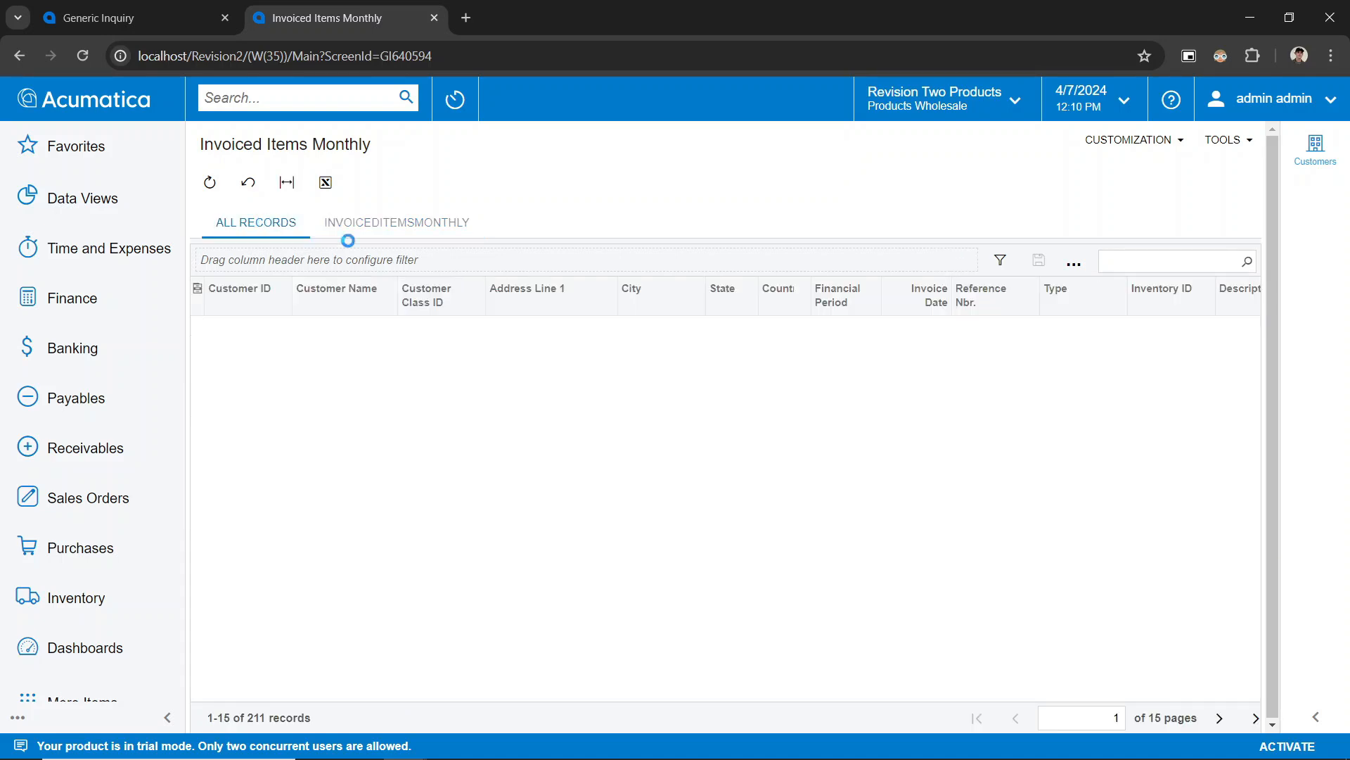
left_click(330, 222)
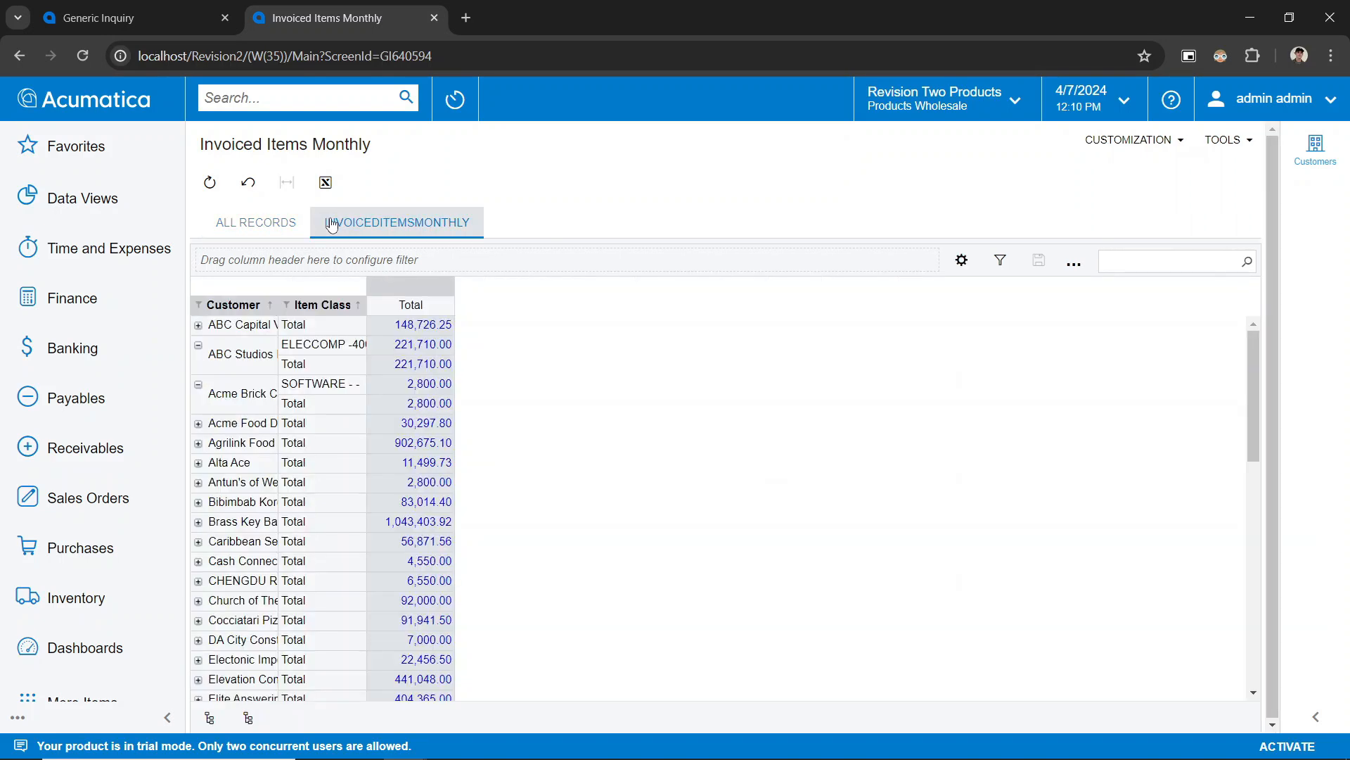
- Turn off Show Total for the Item Class row field and display the pivot table again
left_click(962, 262)
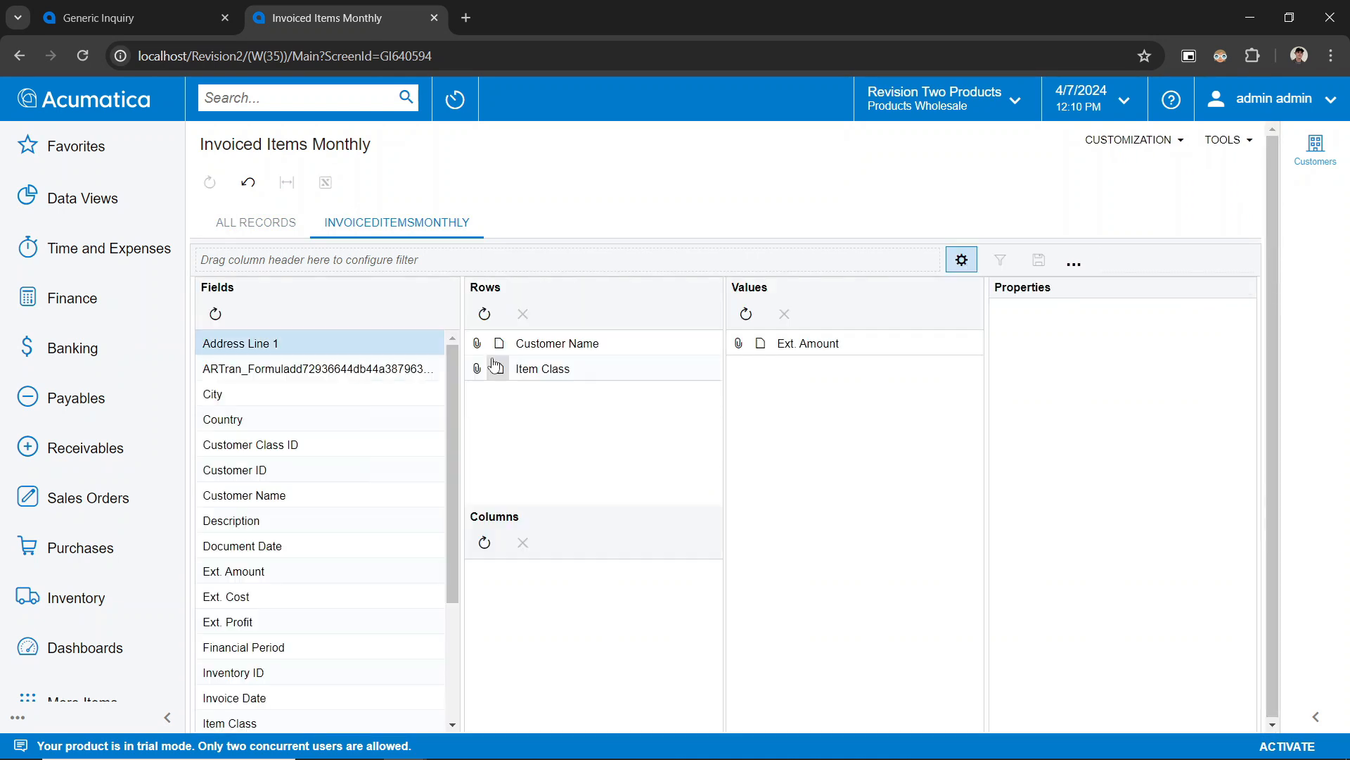
left_click(585, 368)
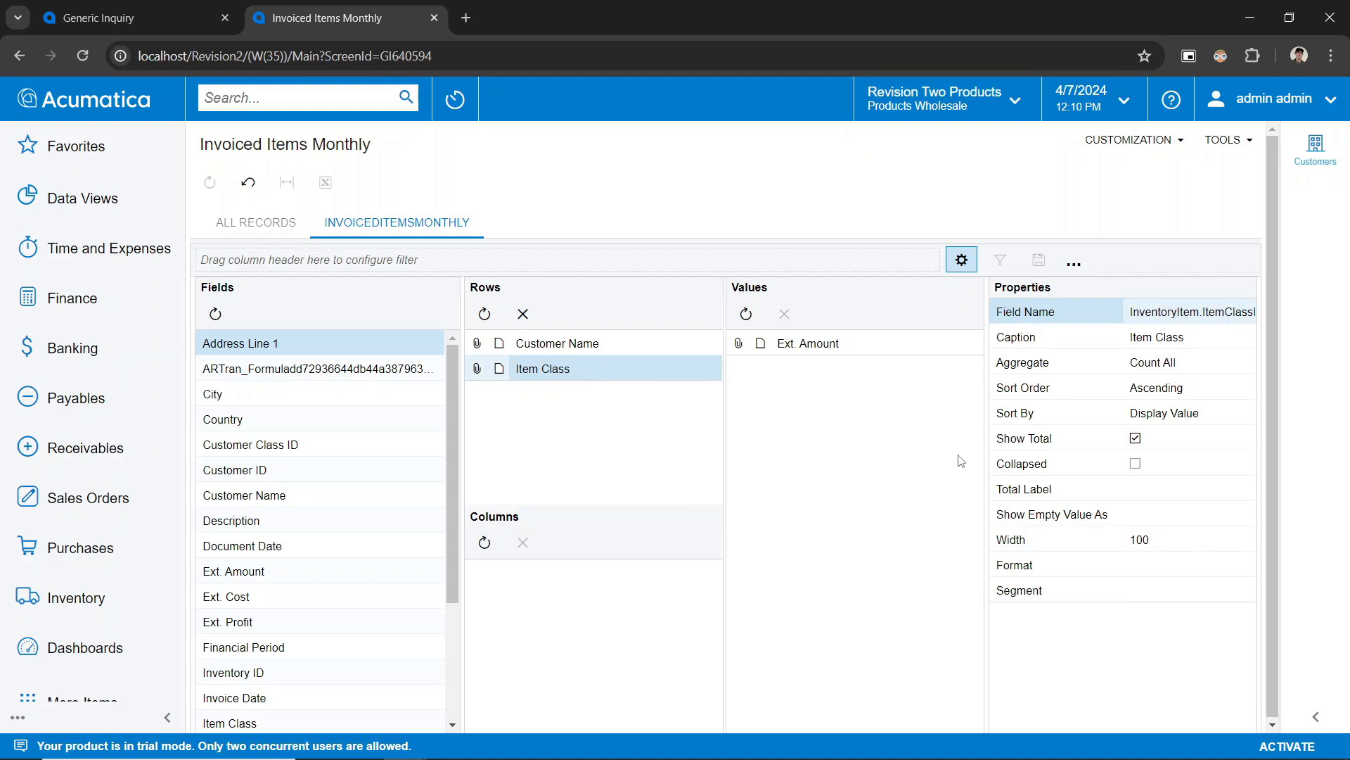
left_click(1136, 439)
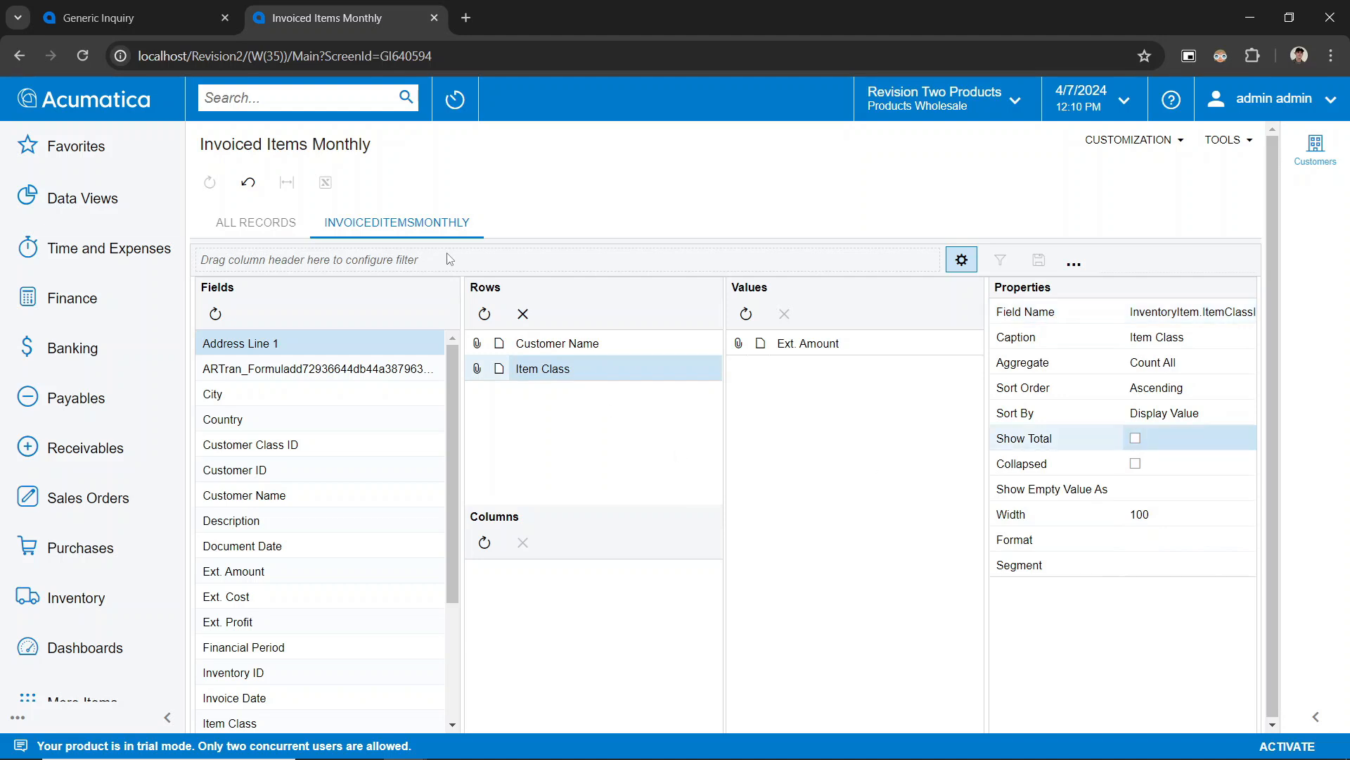
left_click(962, 260)
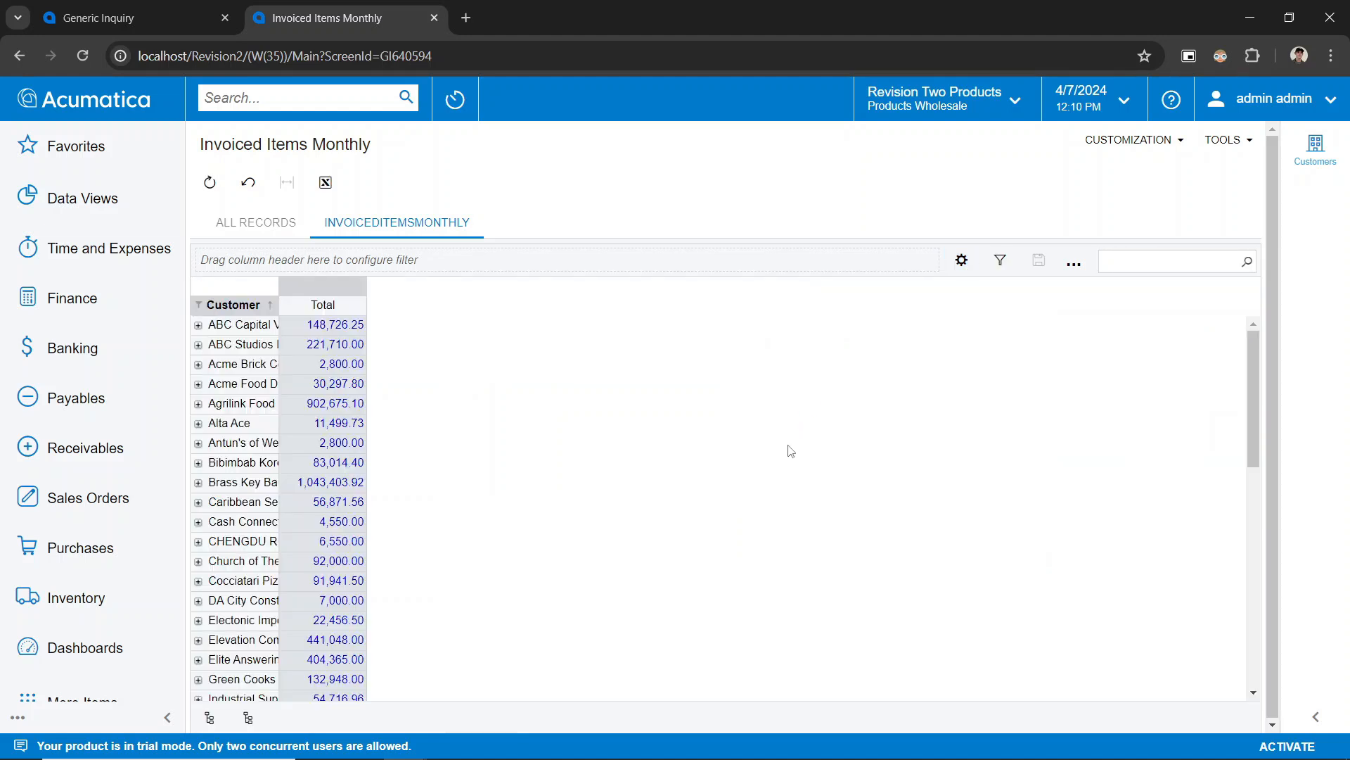
- Expand the first five customers, from ABC Capital Ventures to Agrilink Food, to check their item class rows, and reopen the pivot settings
left_click(199, 326)
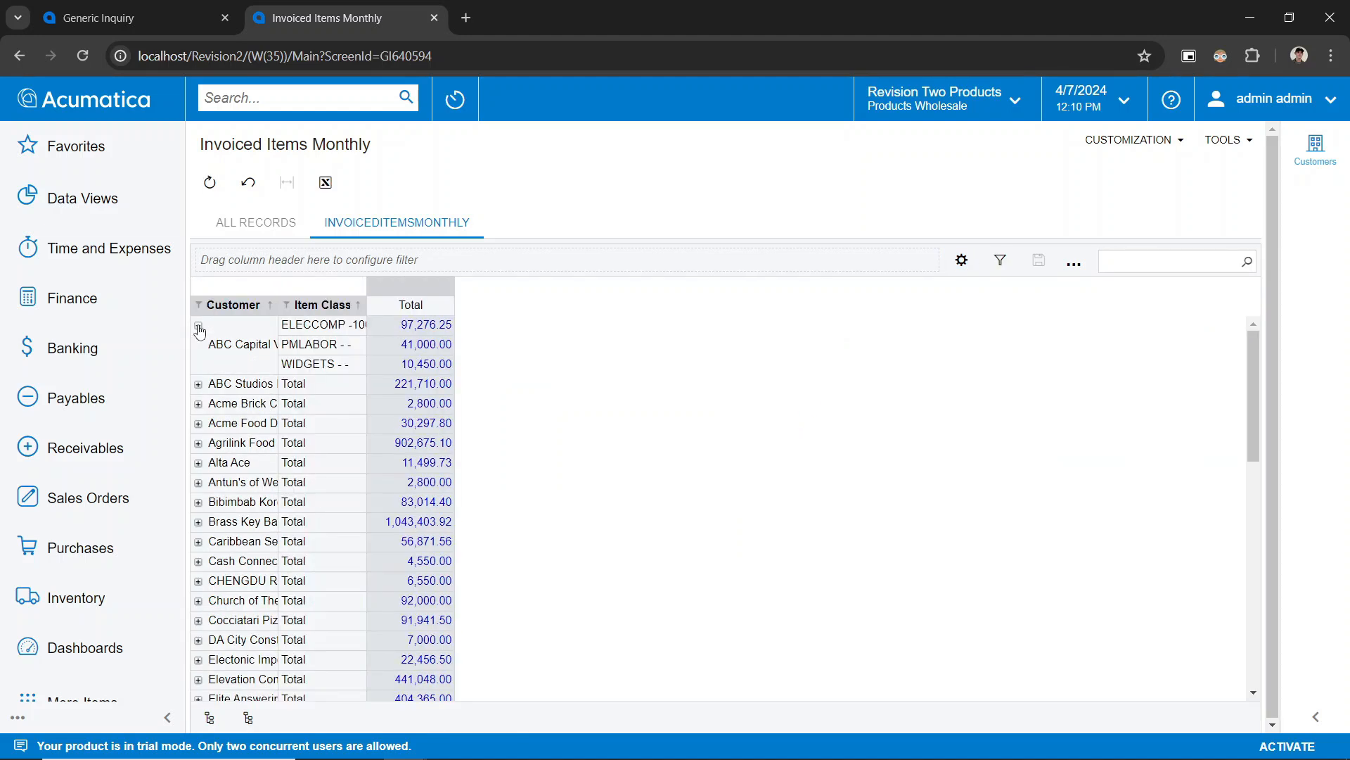
left_click(199, 385)
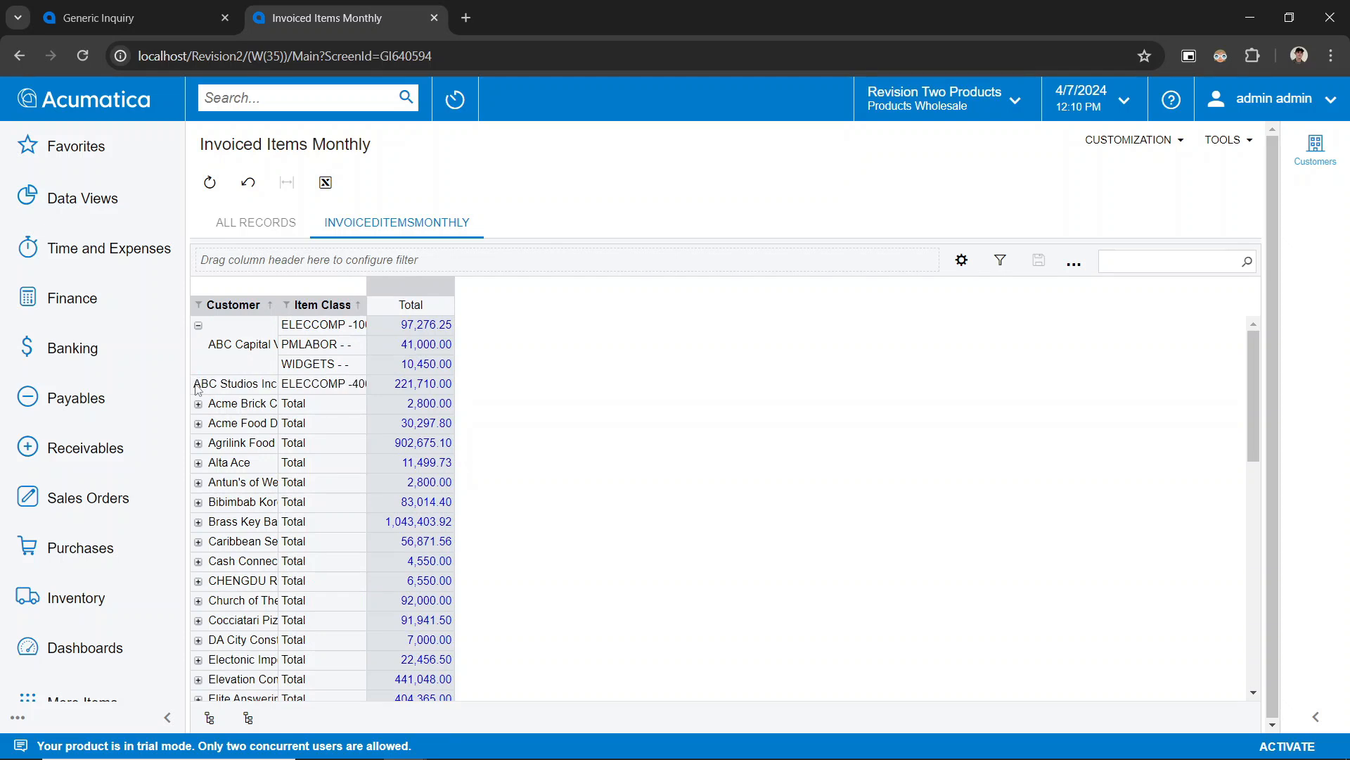
left_click(198, 405)
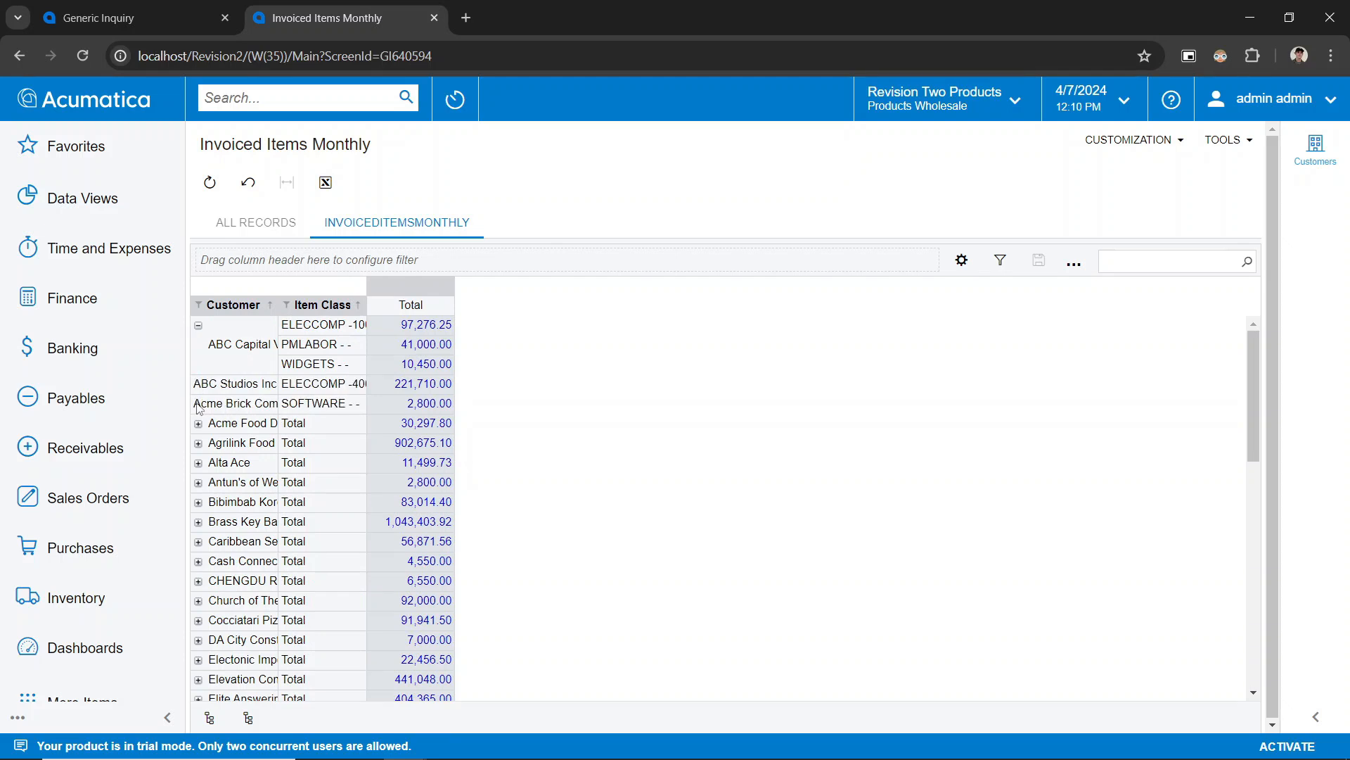
left_click(198, 424)
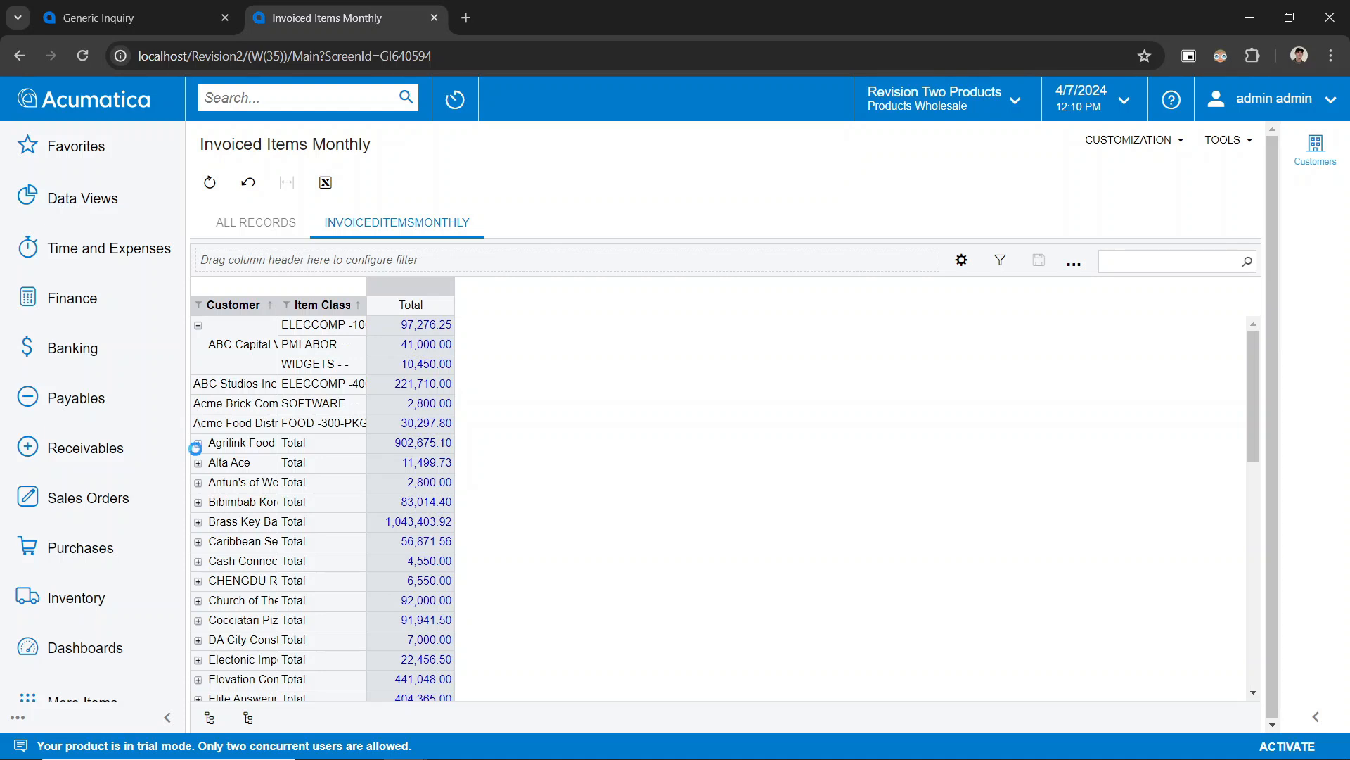
left_click(198, 444)
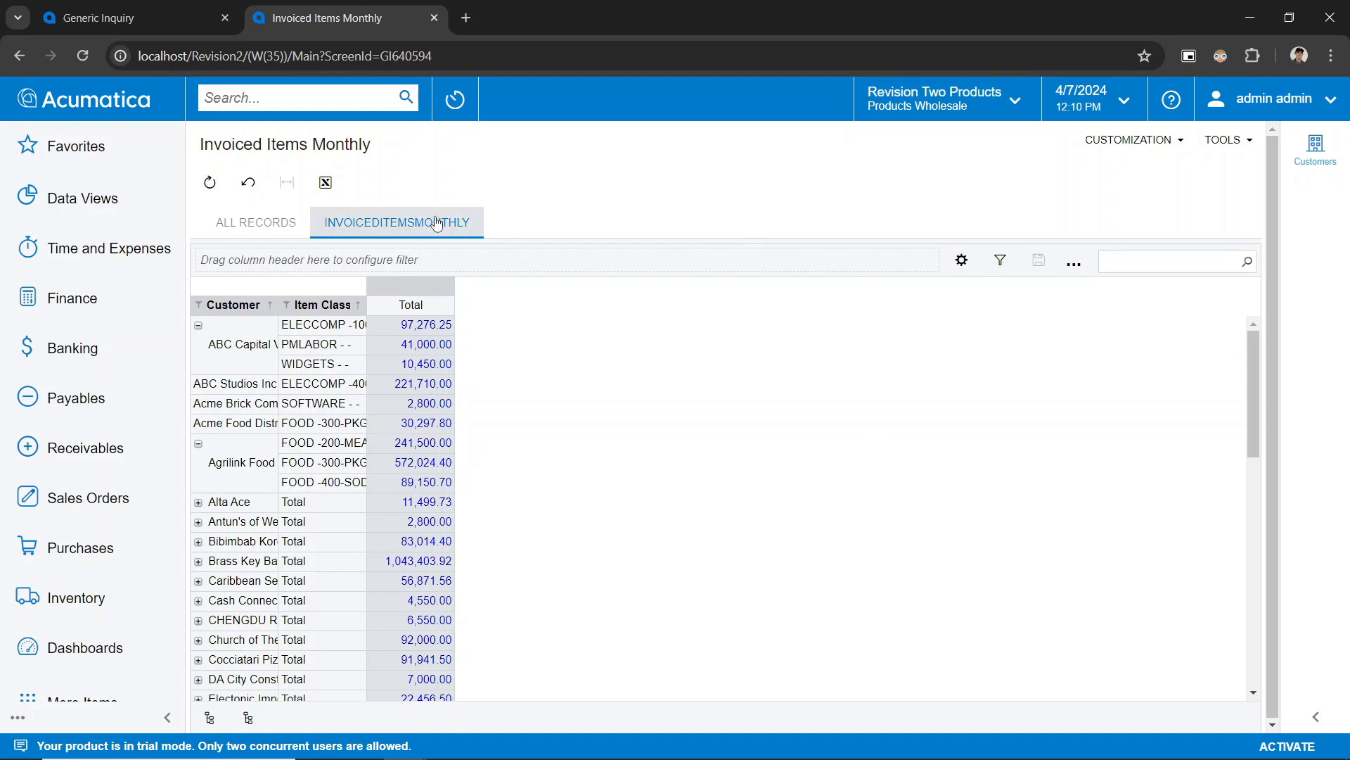
left_click(964, 263)
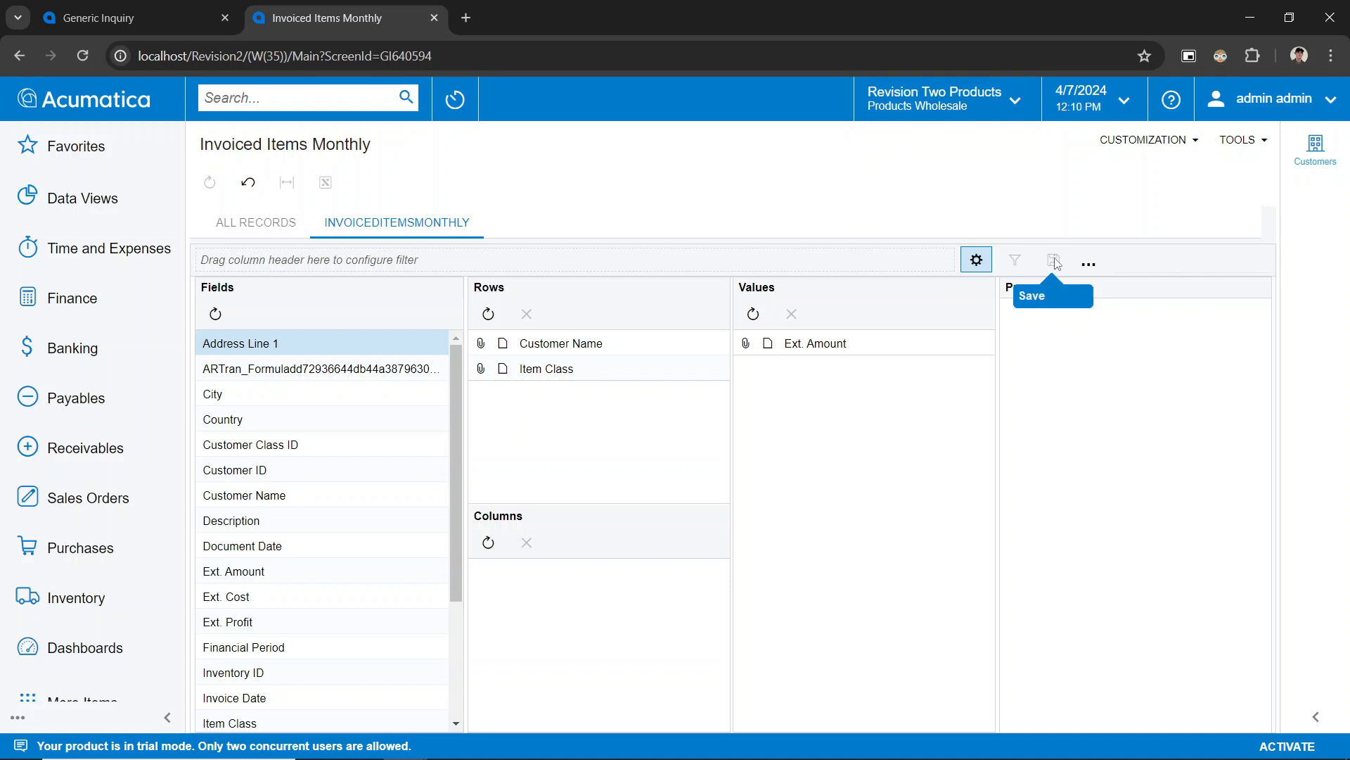
- Switch to the Generic Inquiry browser tab and open the Customer View dashboard from there
left_click(197, 18)
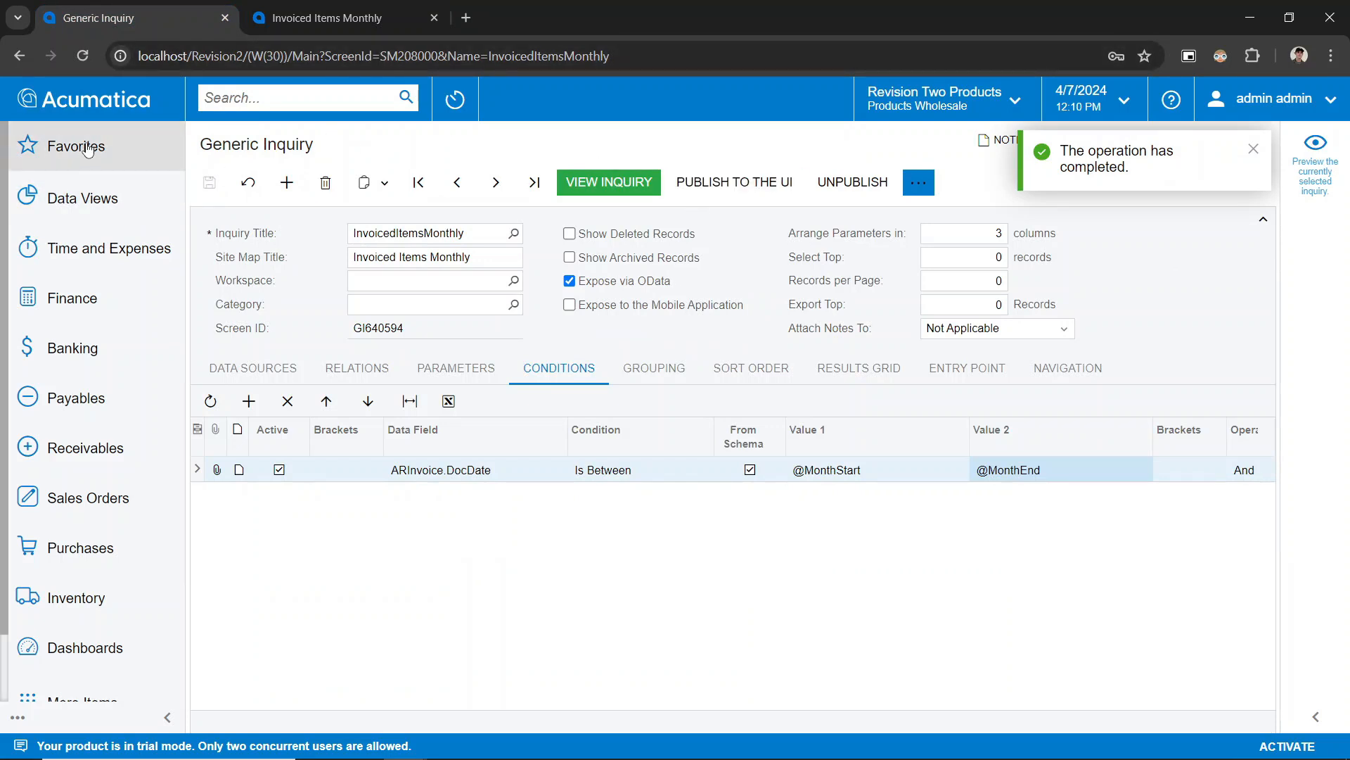
left_click(118, 101)
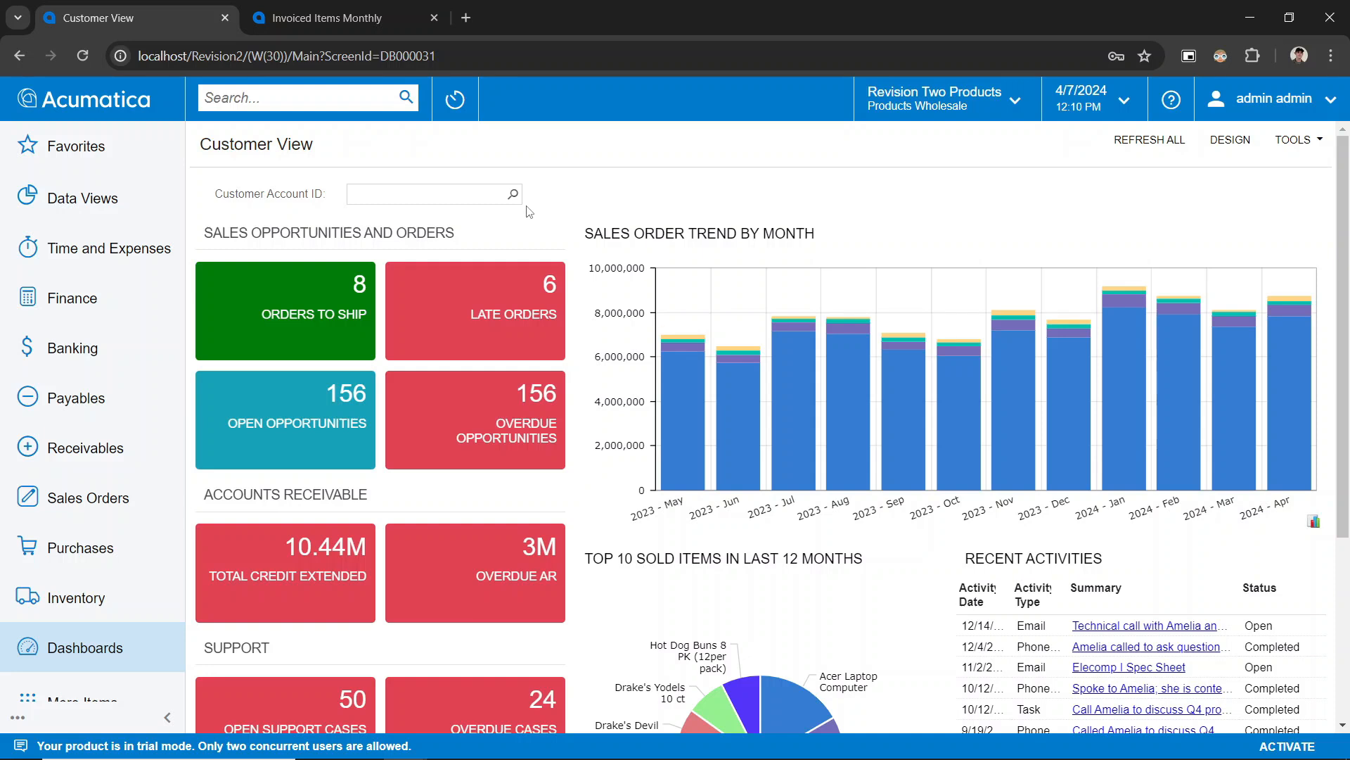
scroll(529, 212, "down", 1)
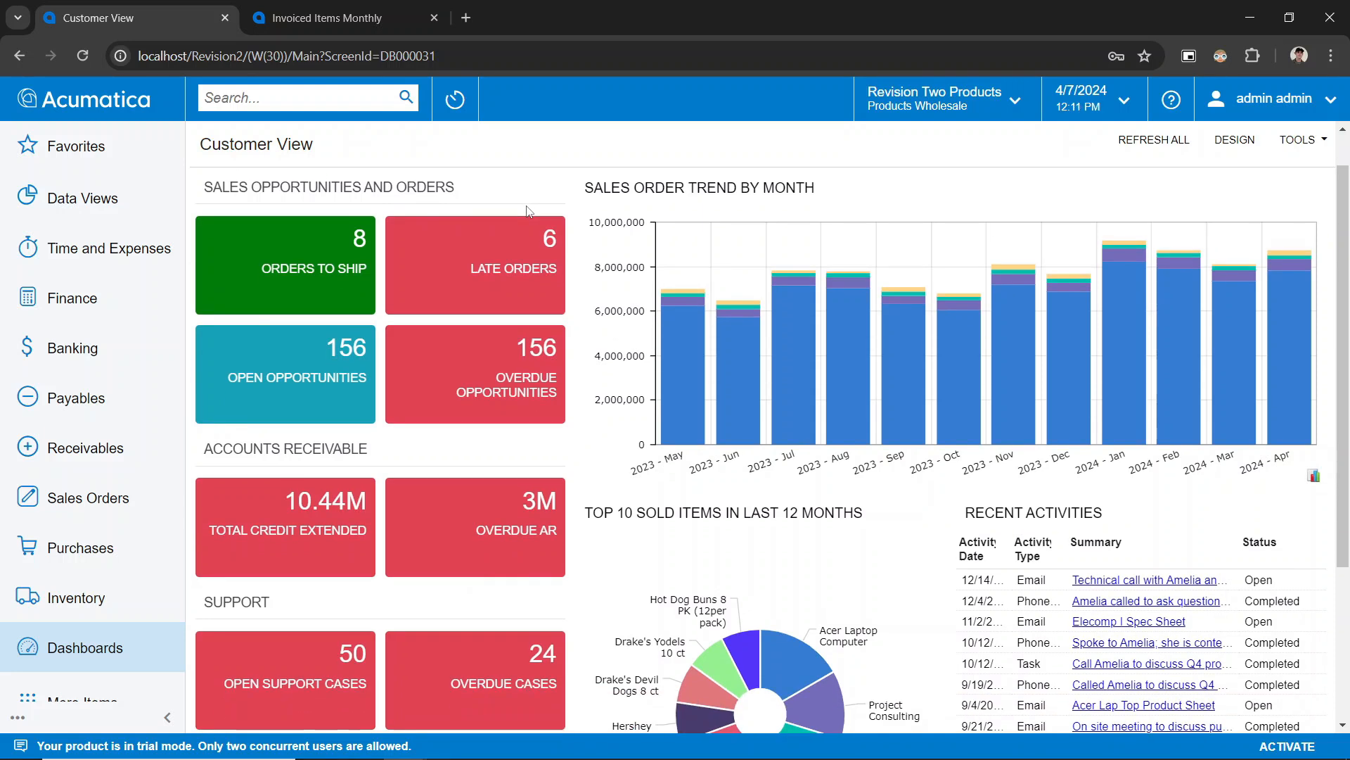
- Put the Customer View dashboard in design mode and start adding a Pivot Table widget below the Customer Contacts widget
left_click(1234, 139)
scroll(895, 225, "down", 5)
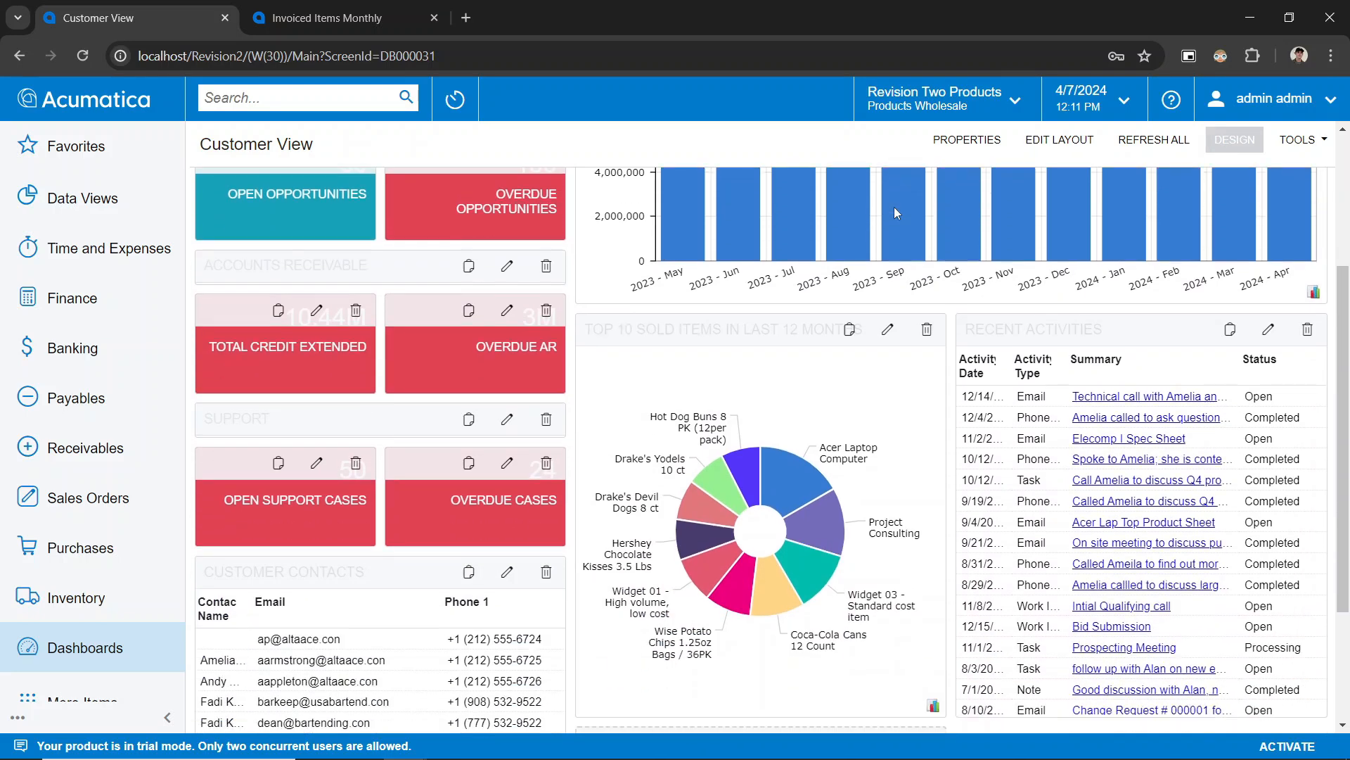
scroll(897, 213, "down", 1)
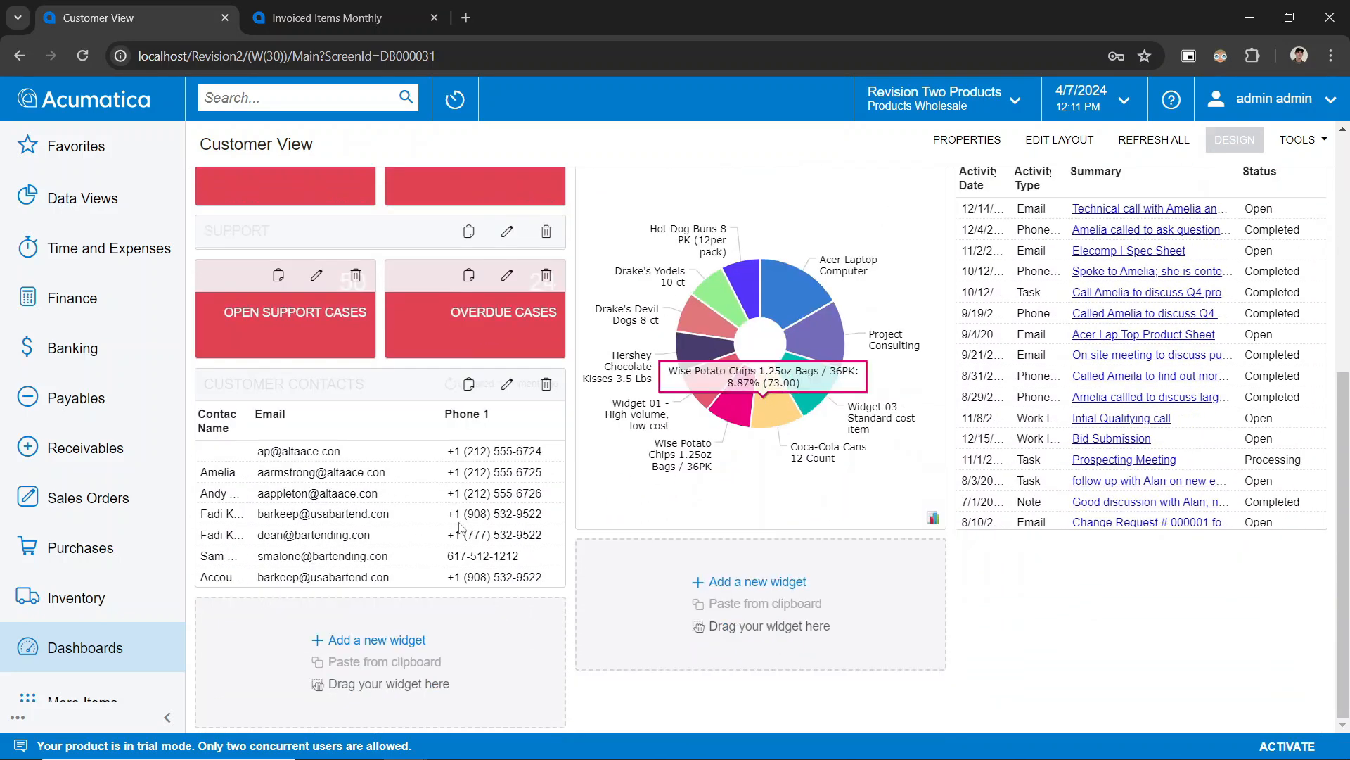
left_click(398, 641)
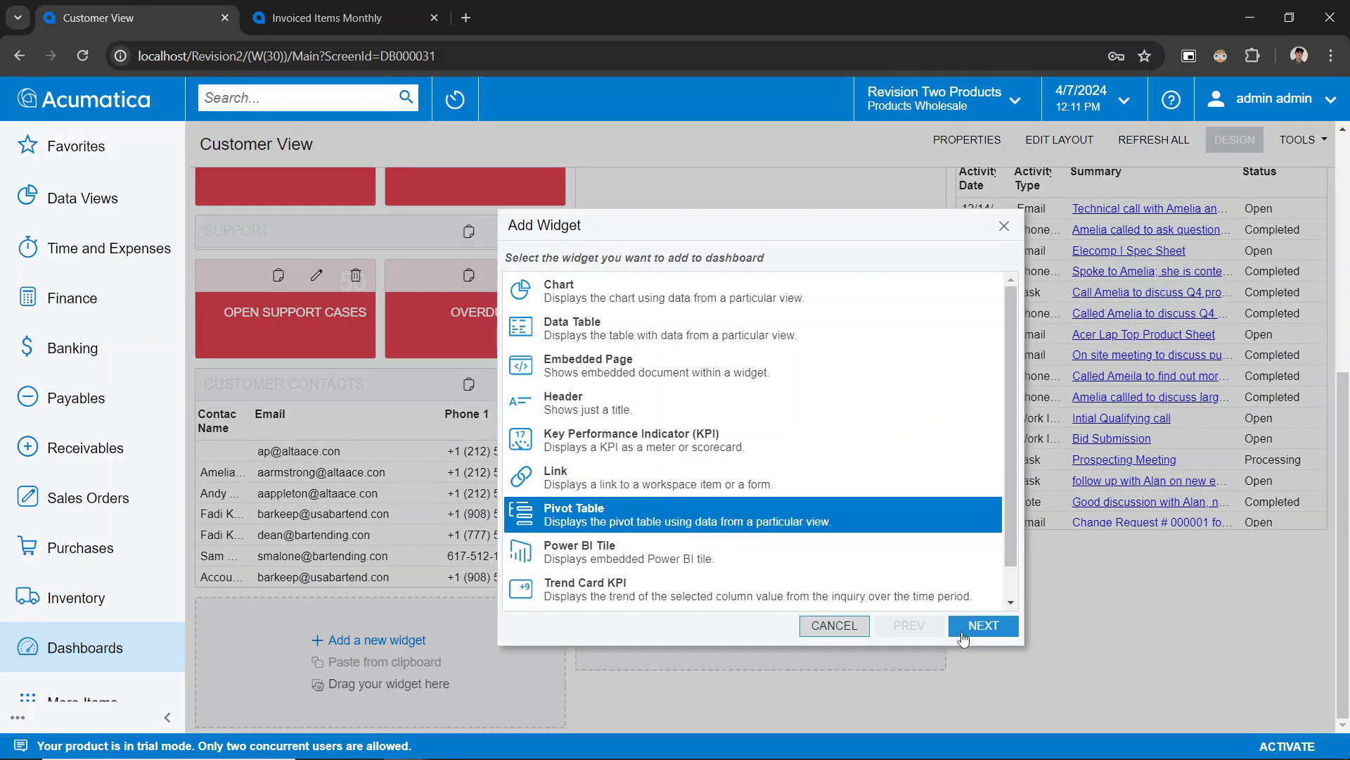
left_click(984, 625)
- Search the inquiry screens for "invoiced items" and set Invoiced Items Monthly as the widget's inquiry screen
left_click(747, 290)
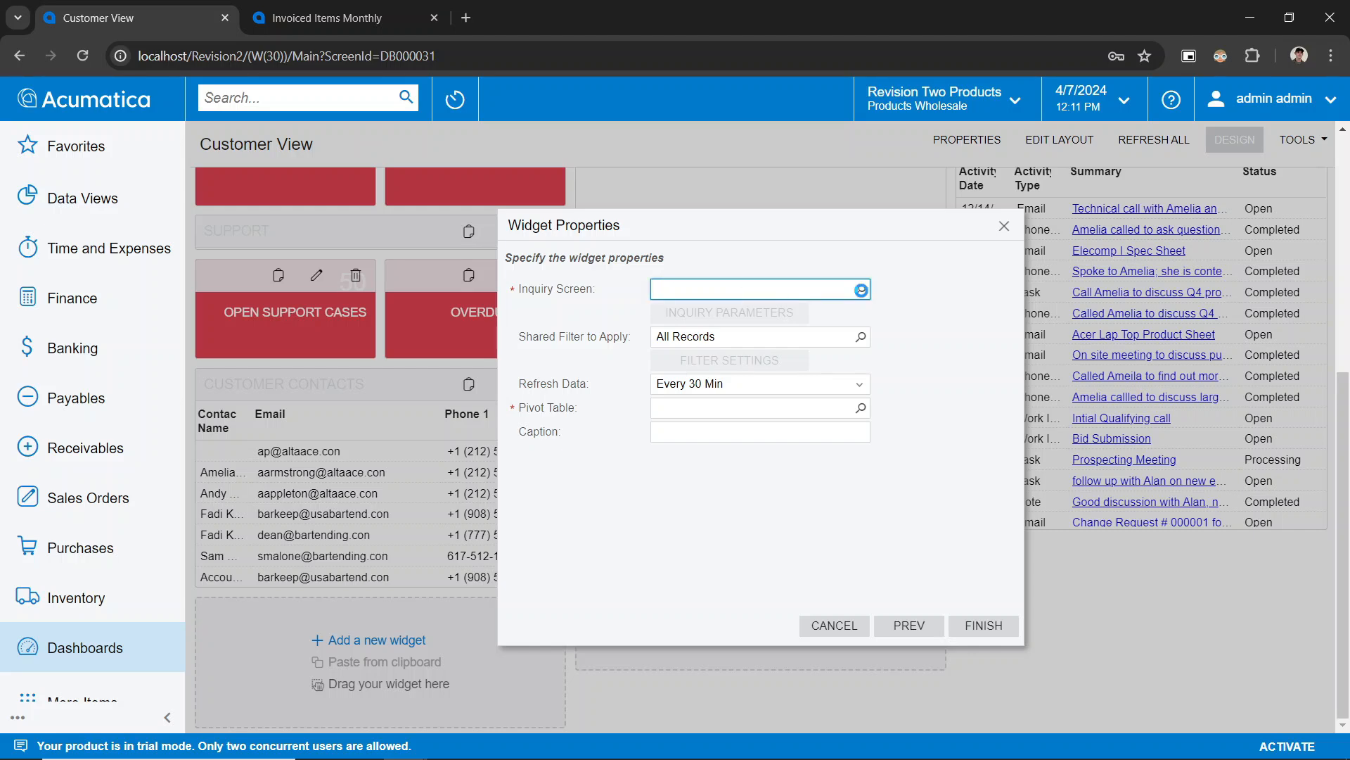
left_click(861, 290)
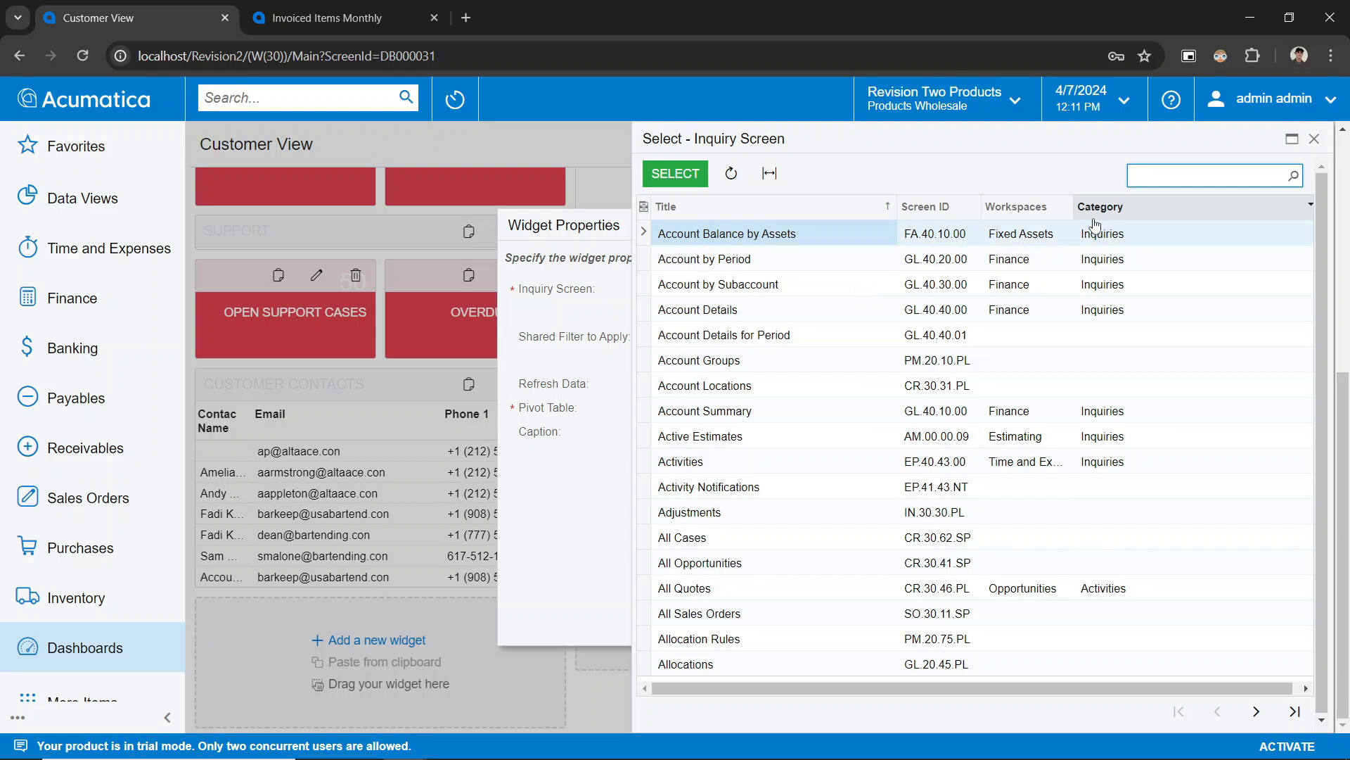
key("BackSpace")
key("BackSpace")
key("BackSpace")
key("BackSpace")
key("BackSpace")
key("BackSpace")
key("Return")
key("BackSpace")
key("BackSpace")
key("BackSpace")
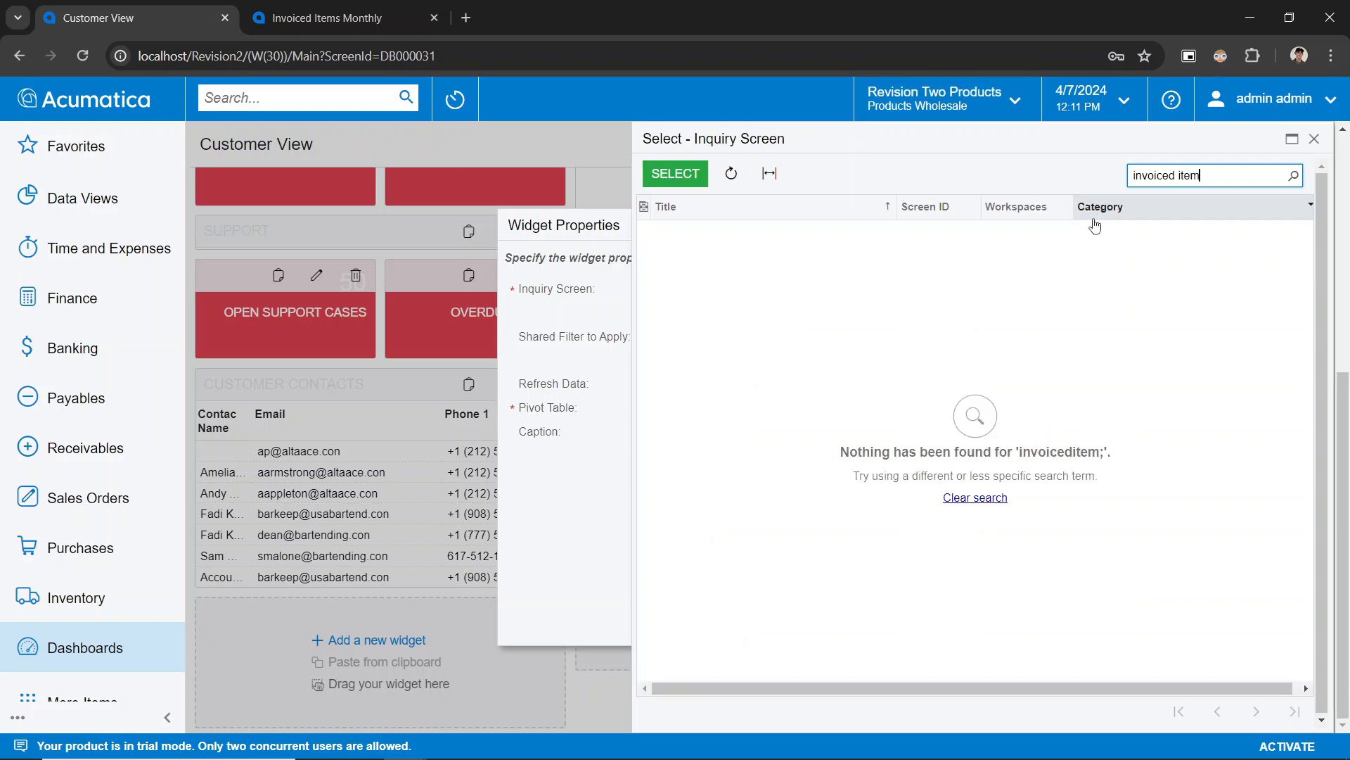
key("Return")
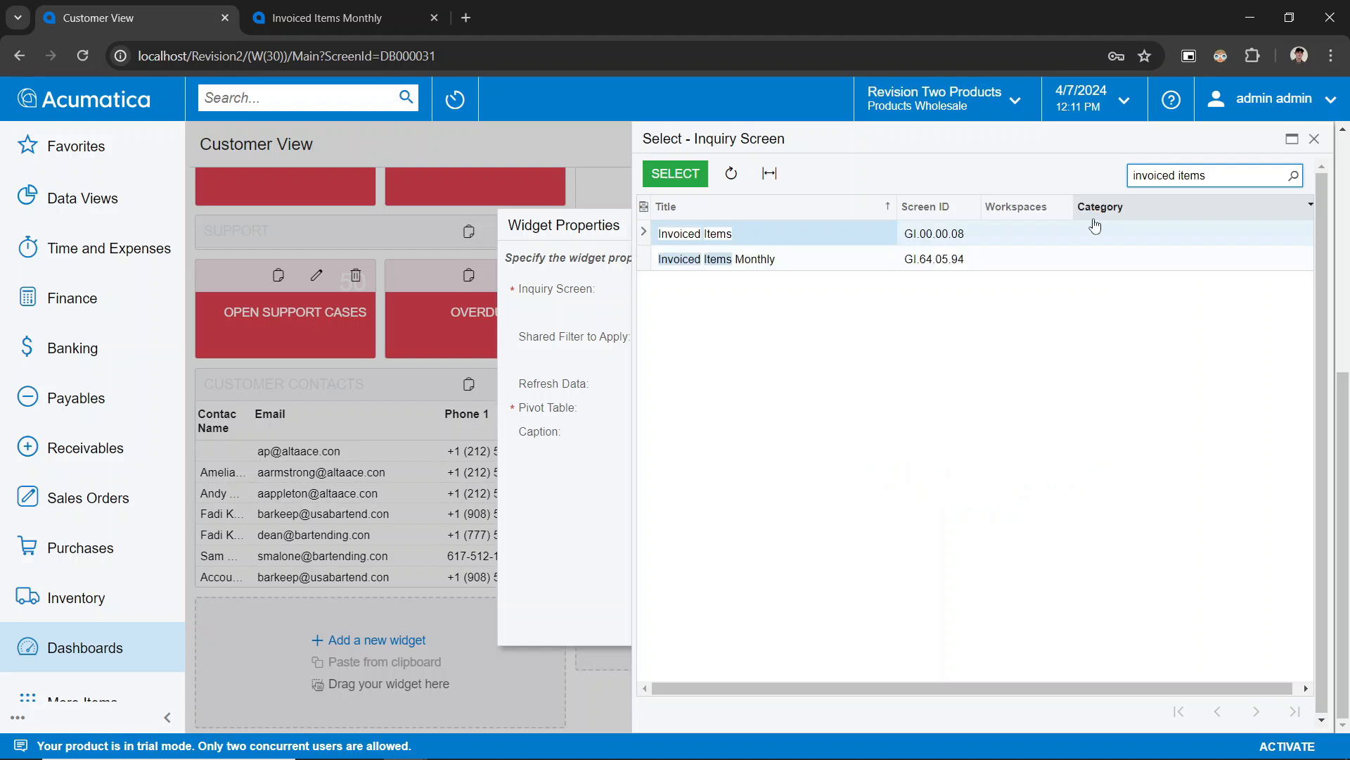
left_click(675, 173)
- Set the widget's pivot table to InvoicedItemsMonthly, finish adding the widget, and leave the dashboard's design mode
left_click(788, 408)
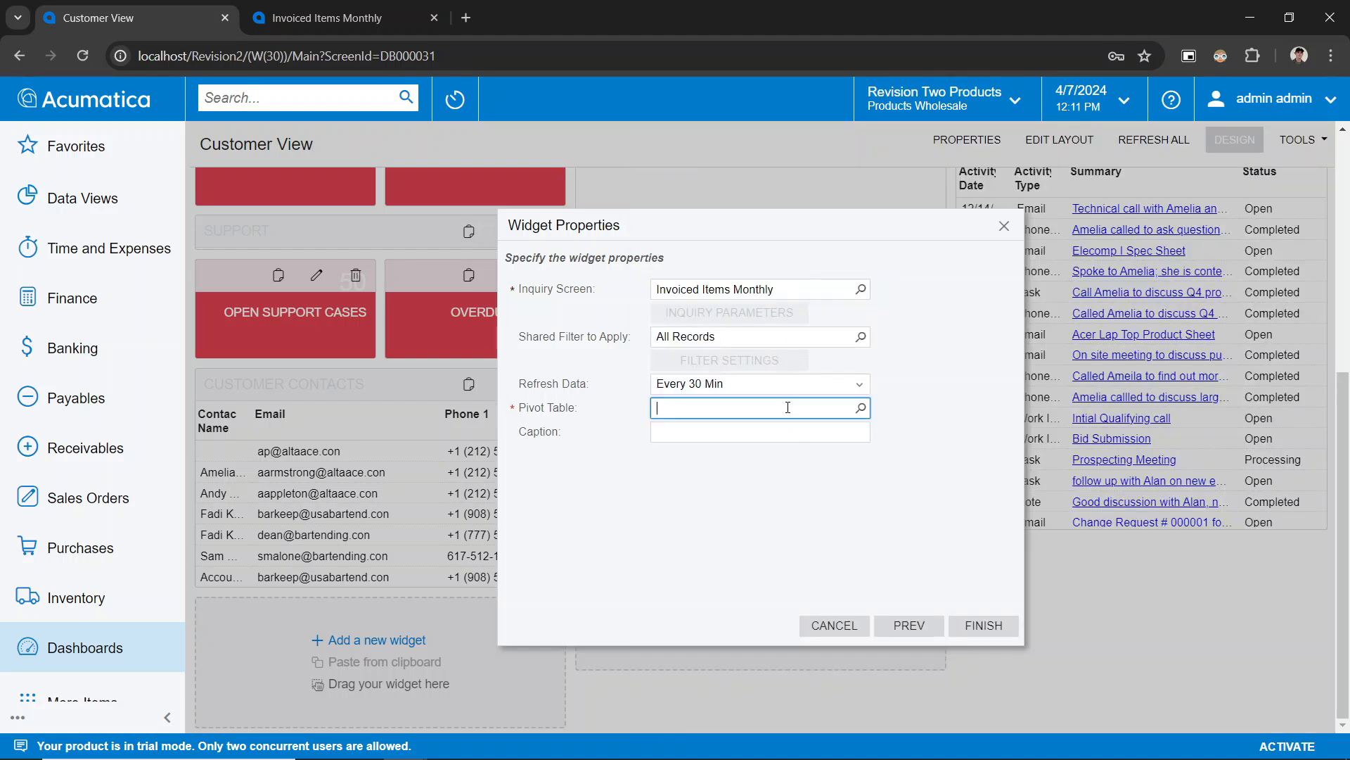
left_click(860, 408)
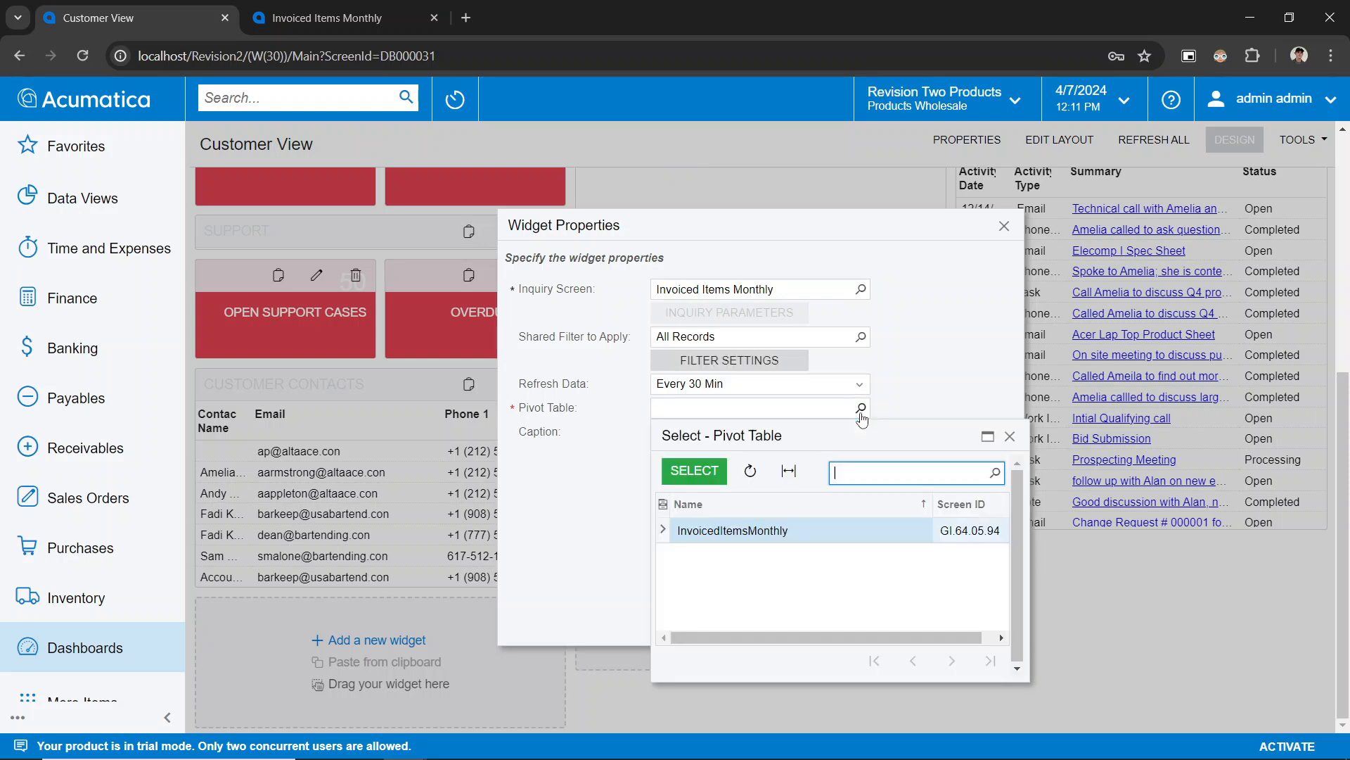
double_click(769, 531)
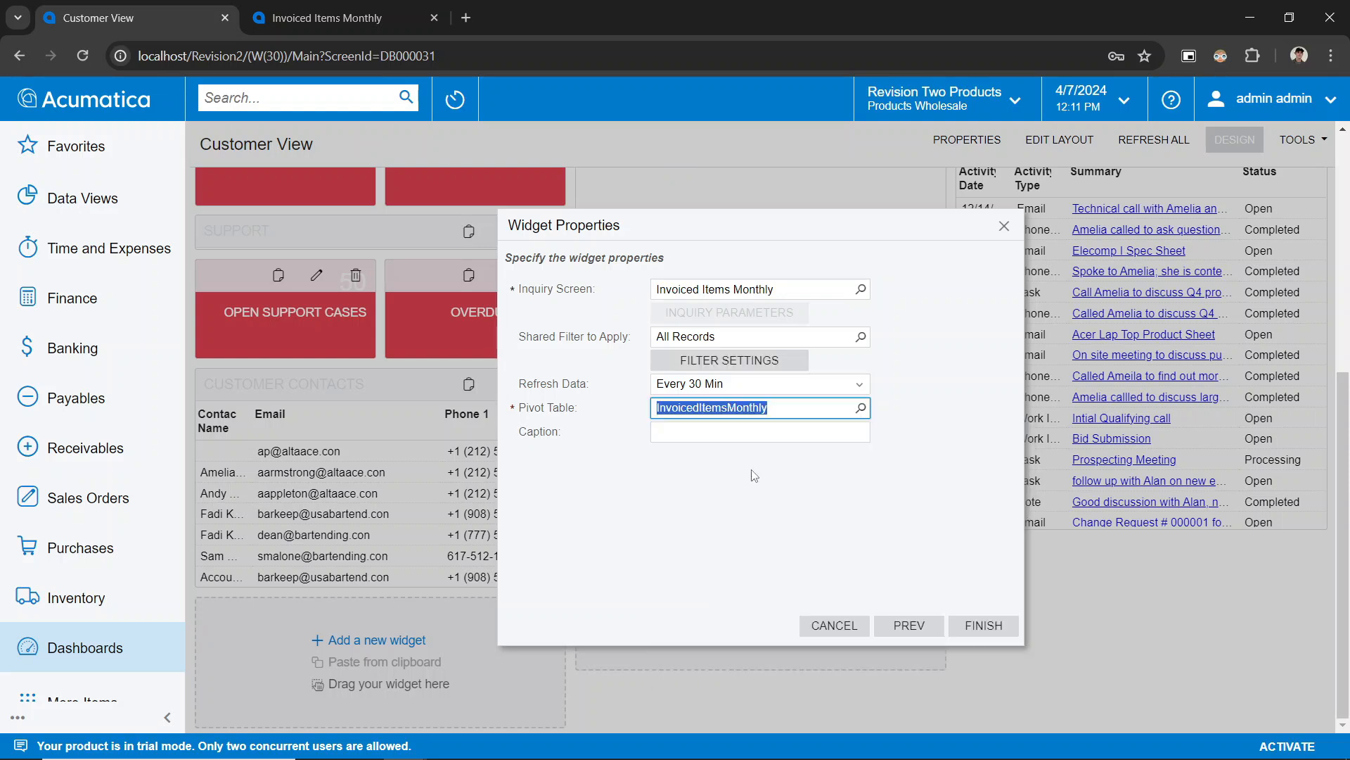
left_click(982, 626)
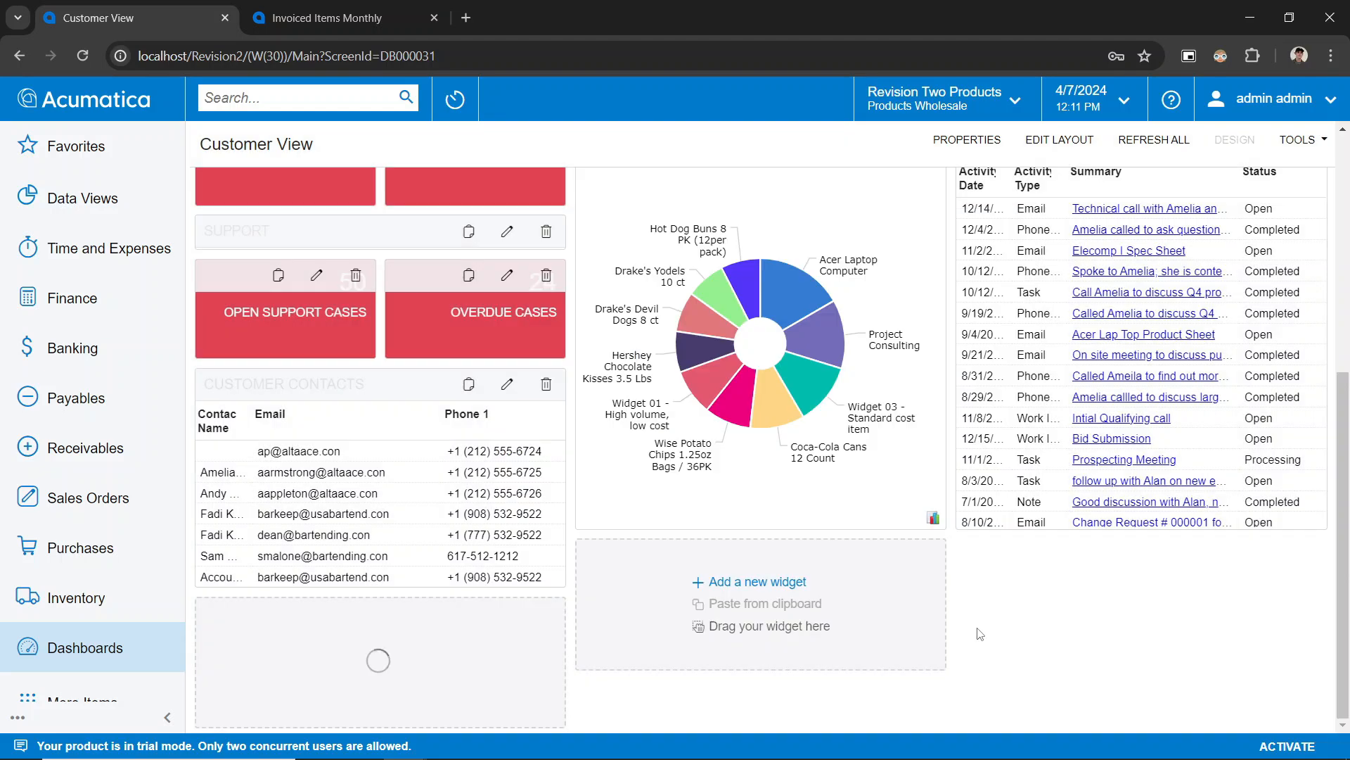
scroll(981, 635, "down", 3)
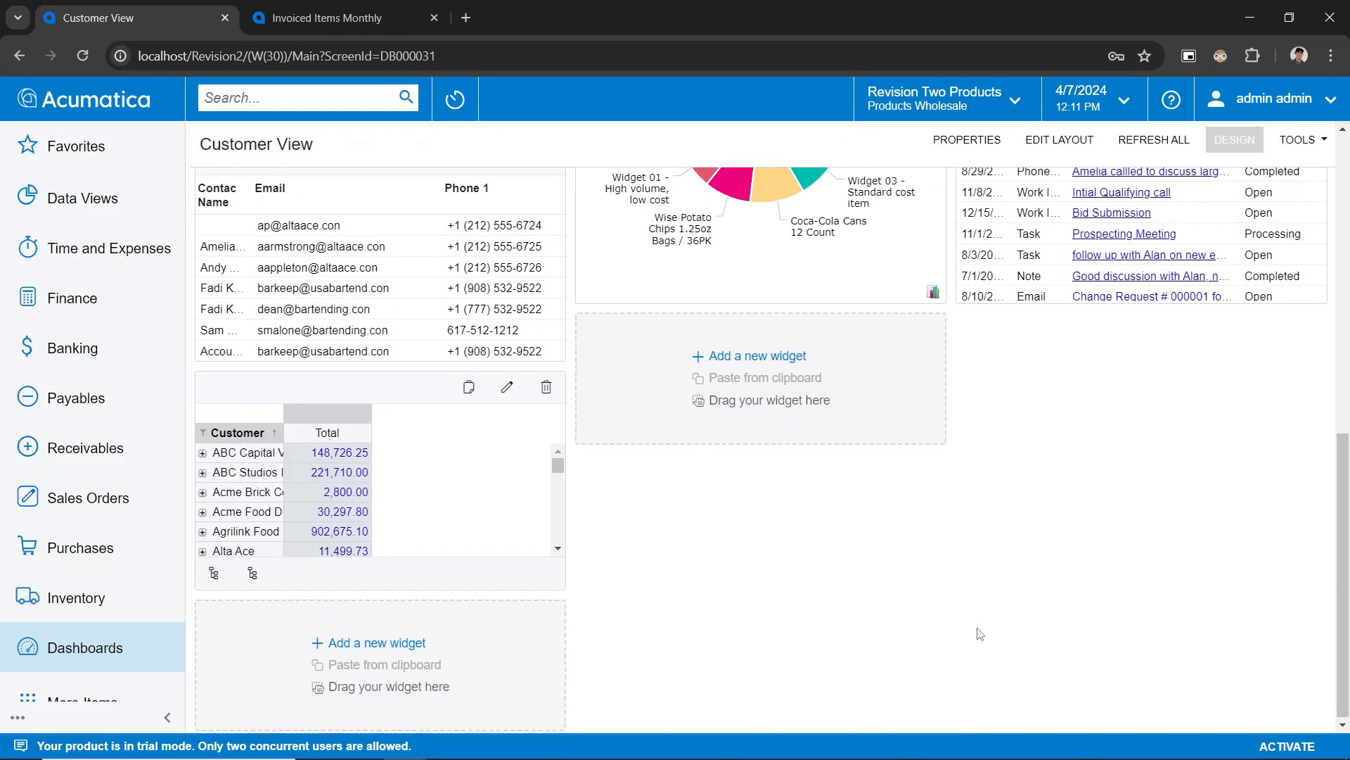
left_click(1234, 140)
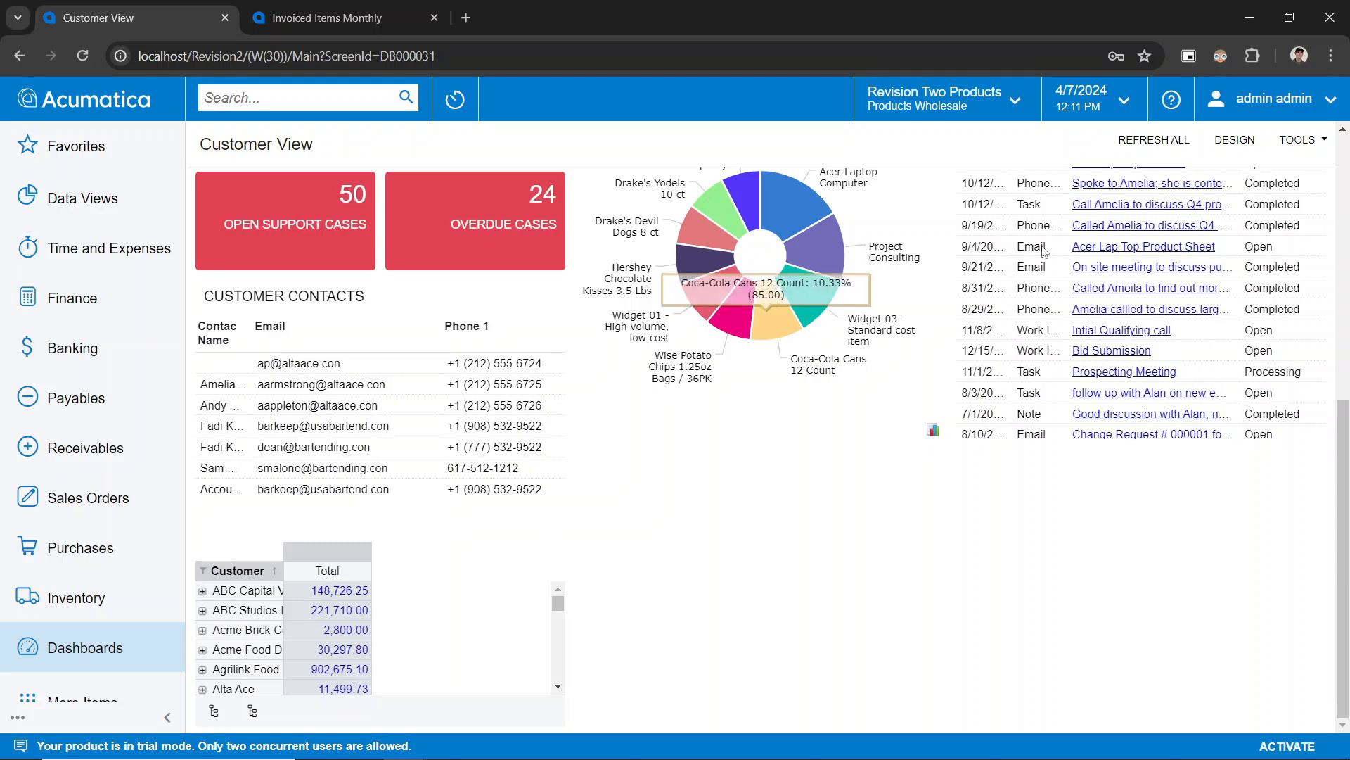
- In design mode, sort the new pivot widget by Total ascending and widen its Customer Name column to fit full names
left_click(1234, 140)
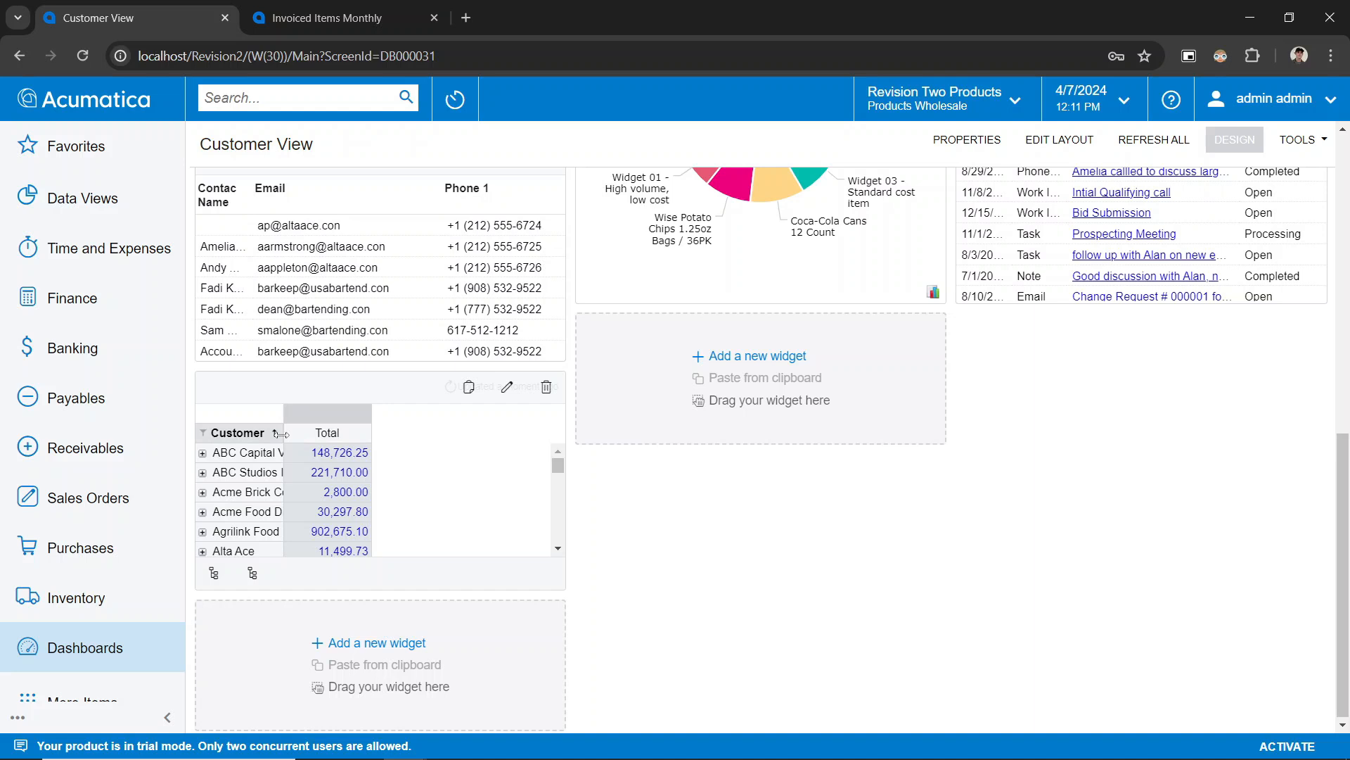
left_click_drag(284, 432, 348, 430)
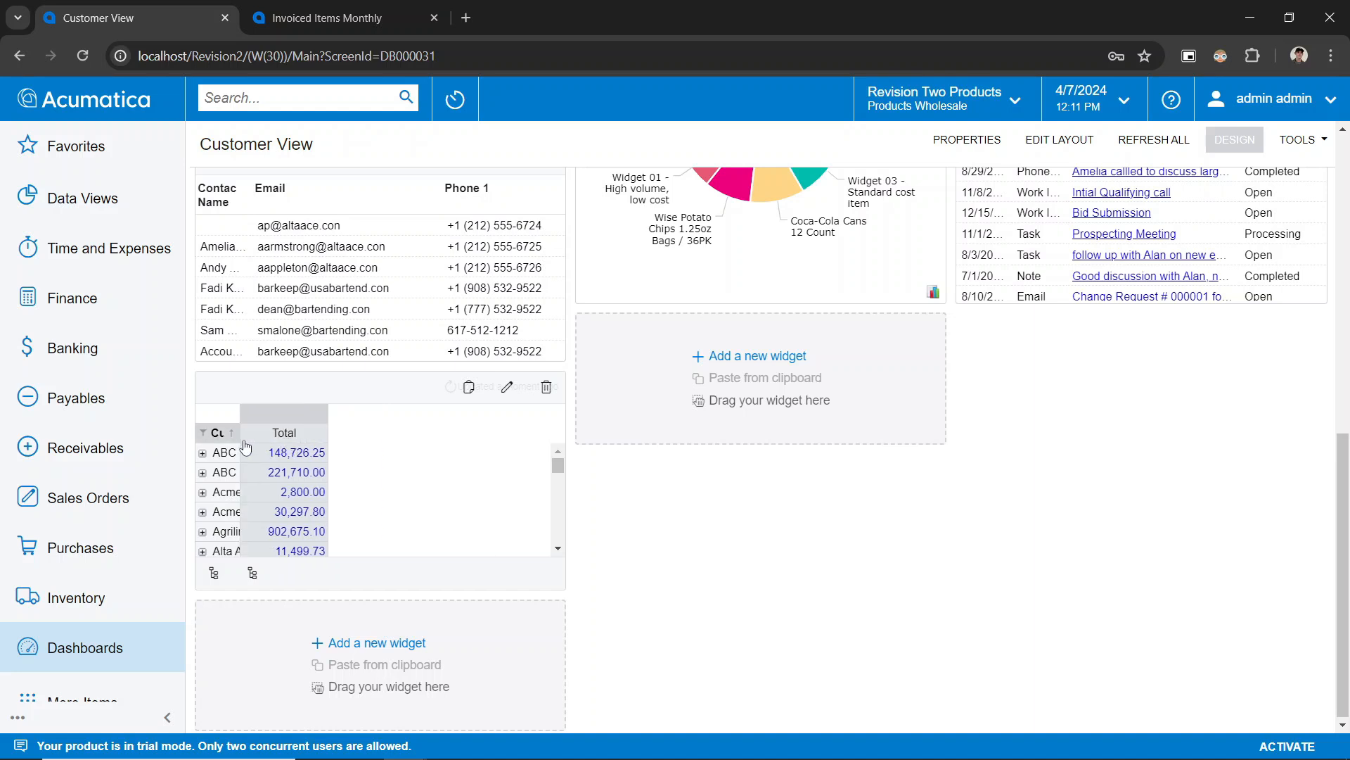
left_click_drag(240, 432, 265, 432)
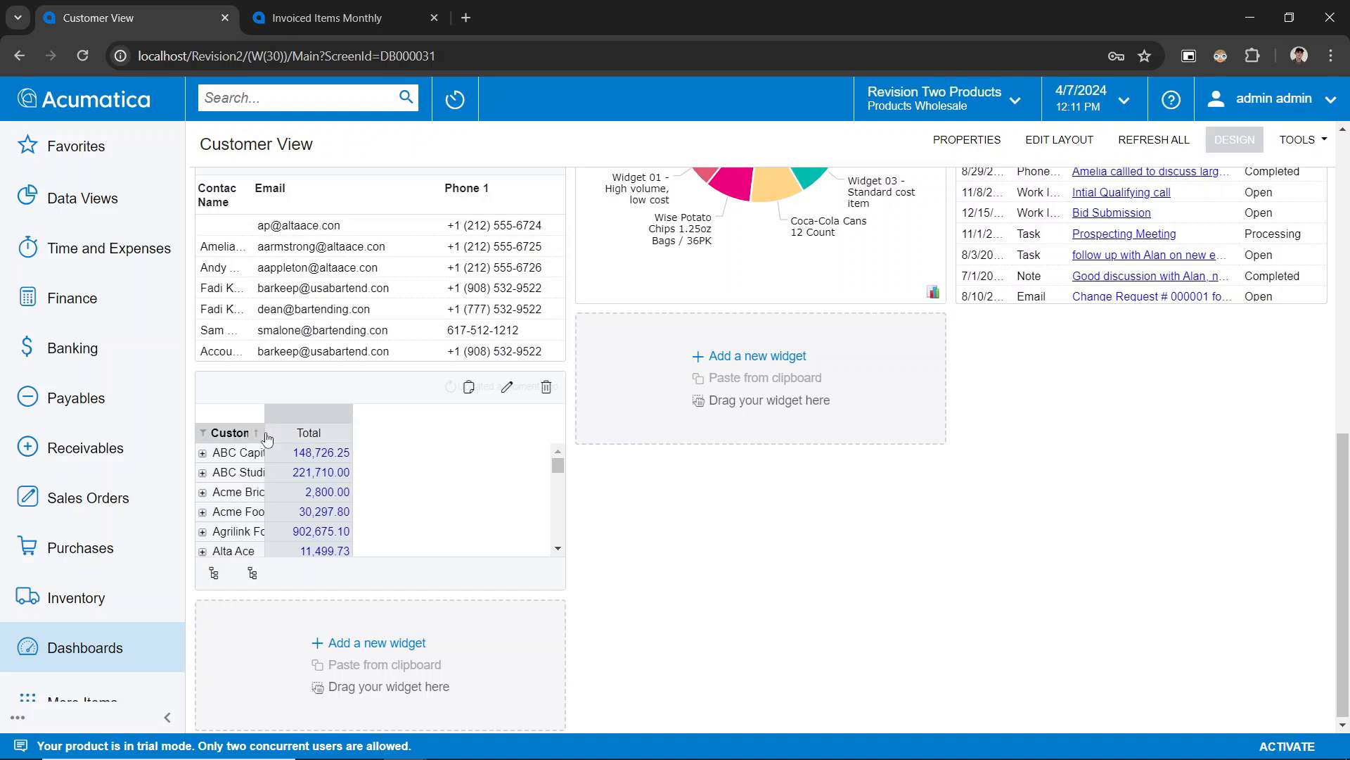
left_click(267, 435)
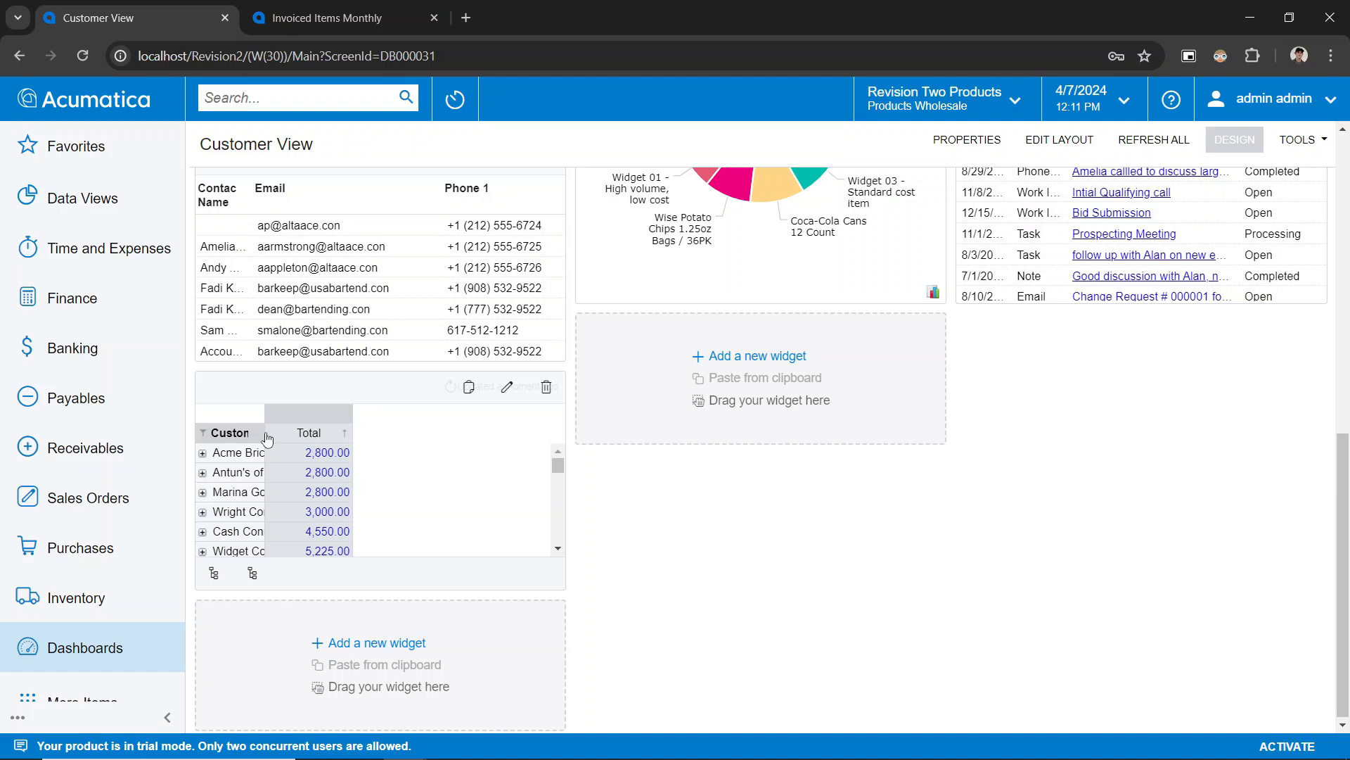
left_click_drag(263, 432, 296, 434)
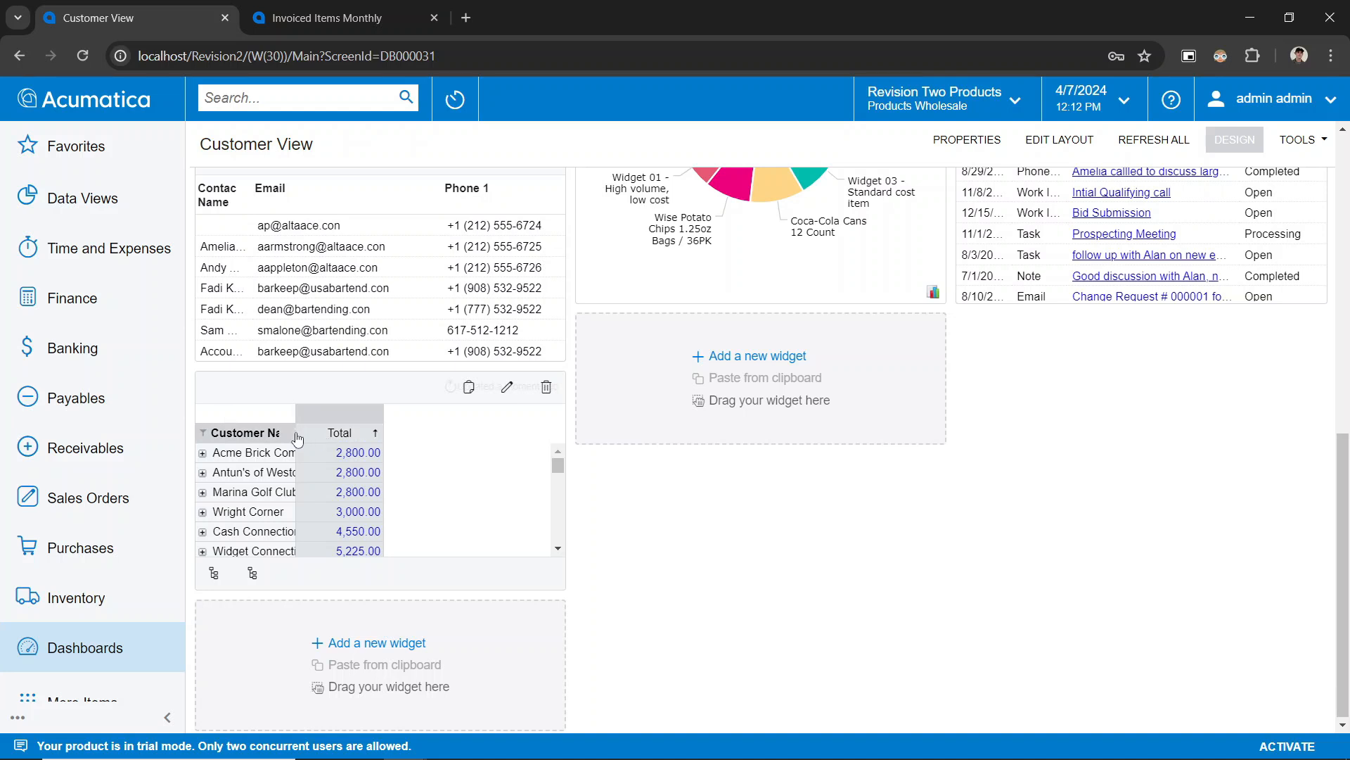
left_click_drag(297, 435, 391, 442)
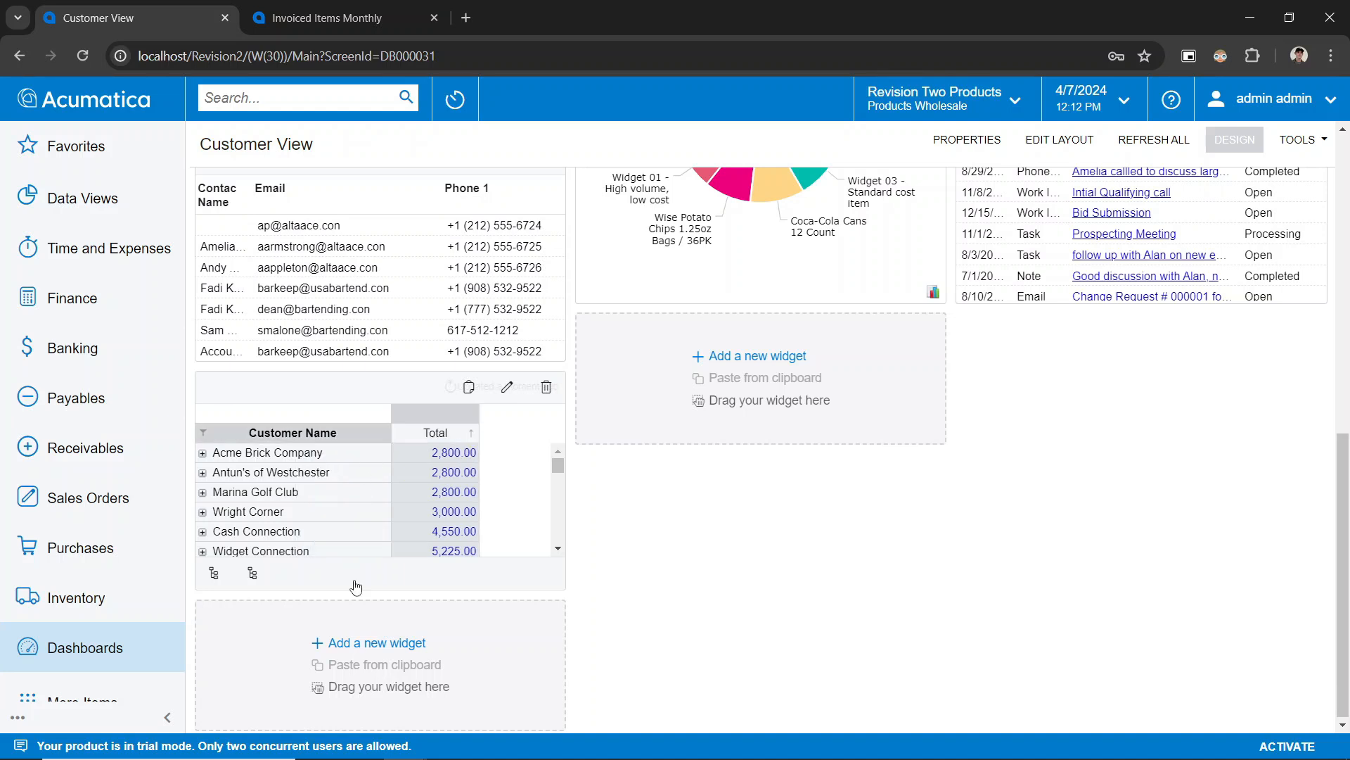
left_click(1236, 140)
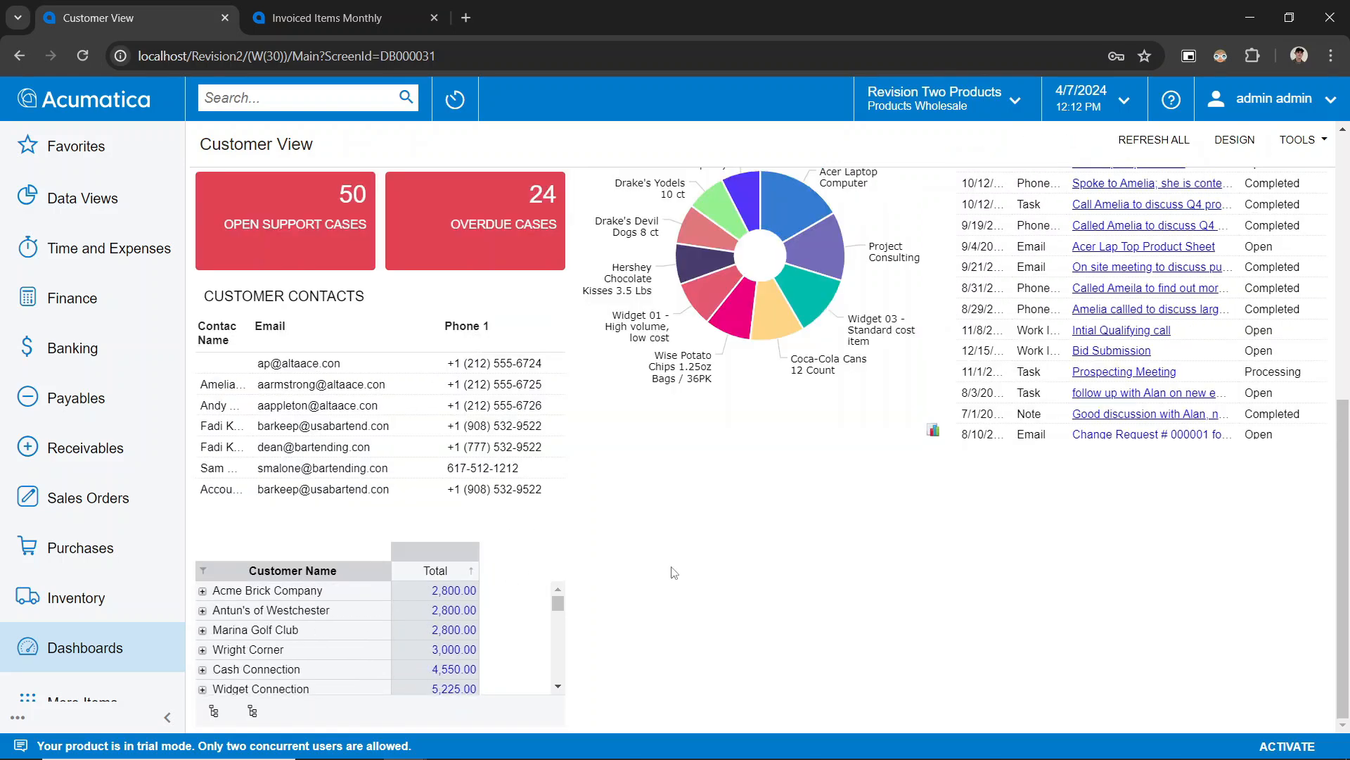
- Look over the Customer View dashboard and expand Acme Brick Company in the pivot widget to check its item class
scroll(718, 633, "up", 7)
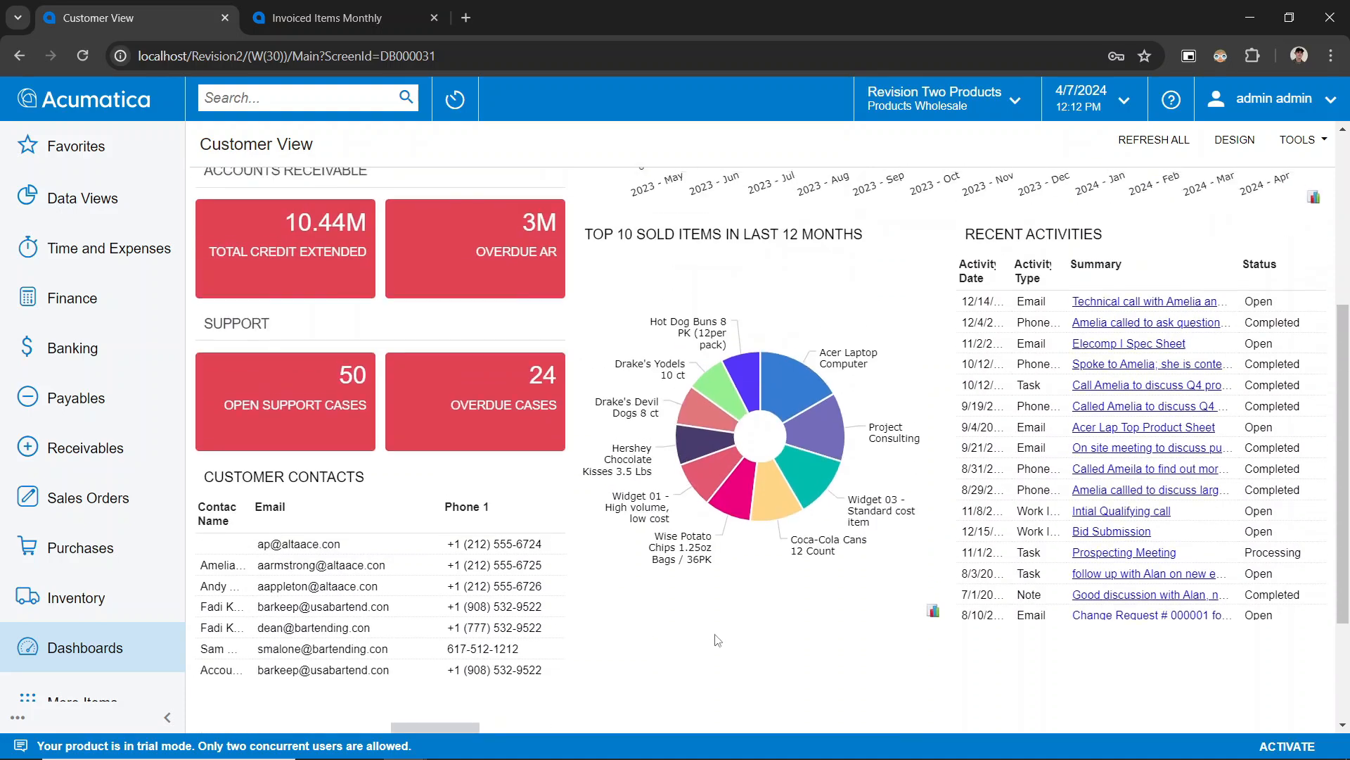
scroll(688, 450, "down", 7)
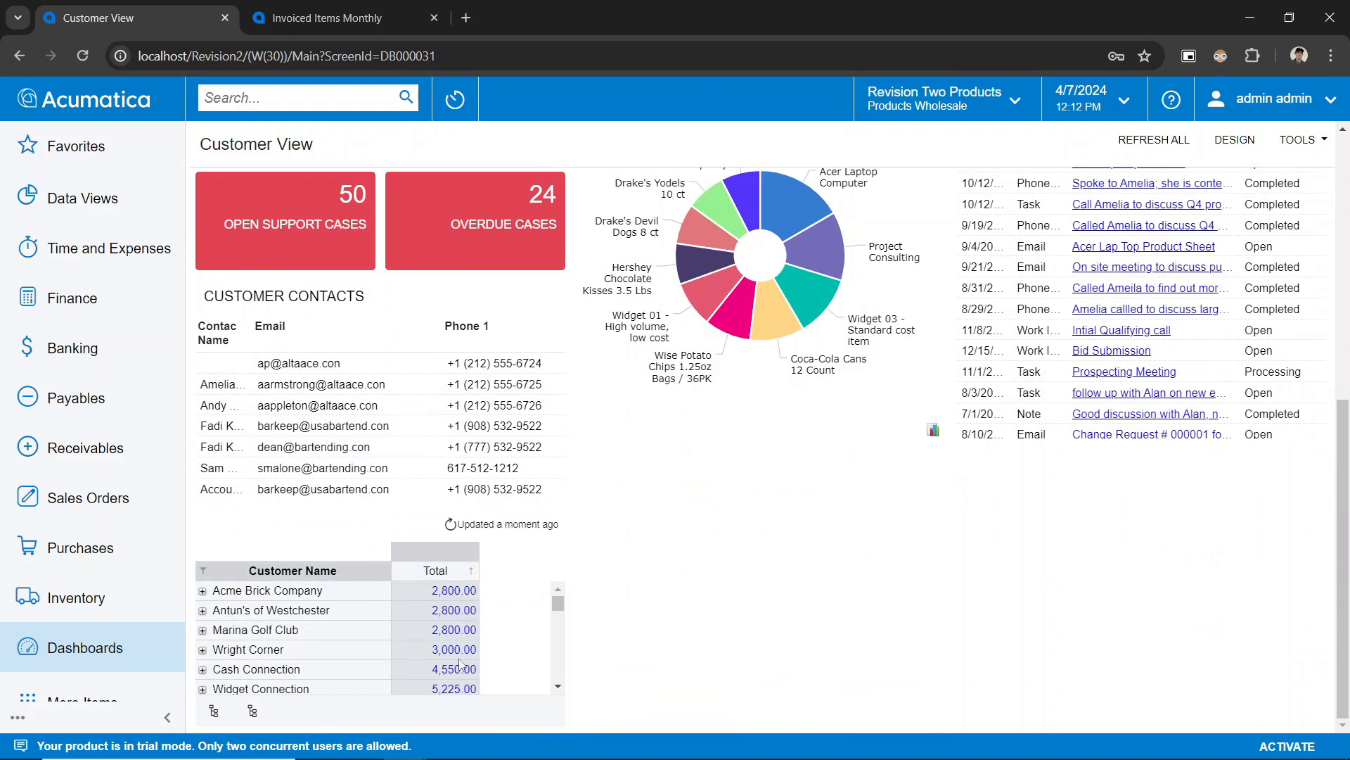
left_click(202, 591)
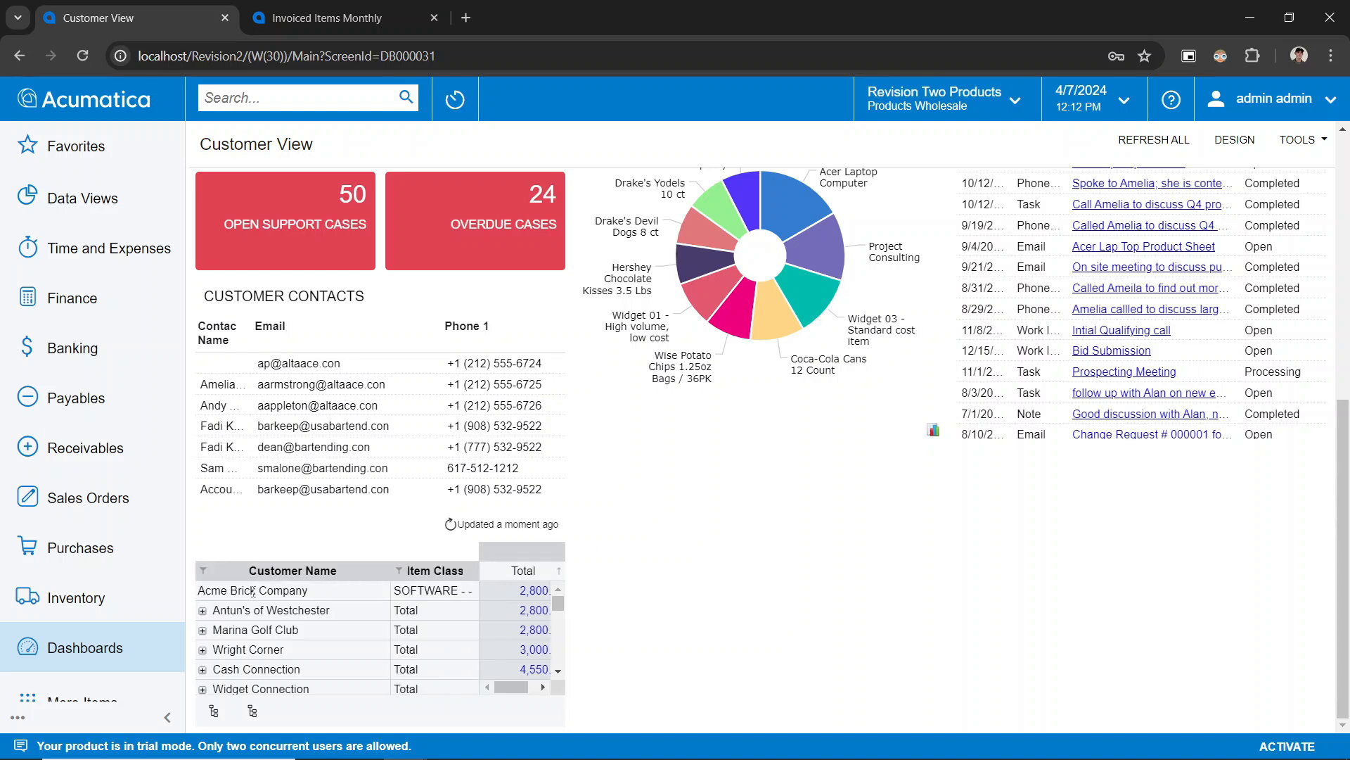
- Reopen the pivot widget's properties in design mode, set its caption to MONTHLY REVENUE, and leave design mode
scroll(853, 515, "up", 5)
left_click(1235, 139)
scroll(550, 495, "down", 5)
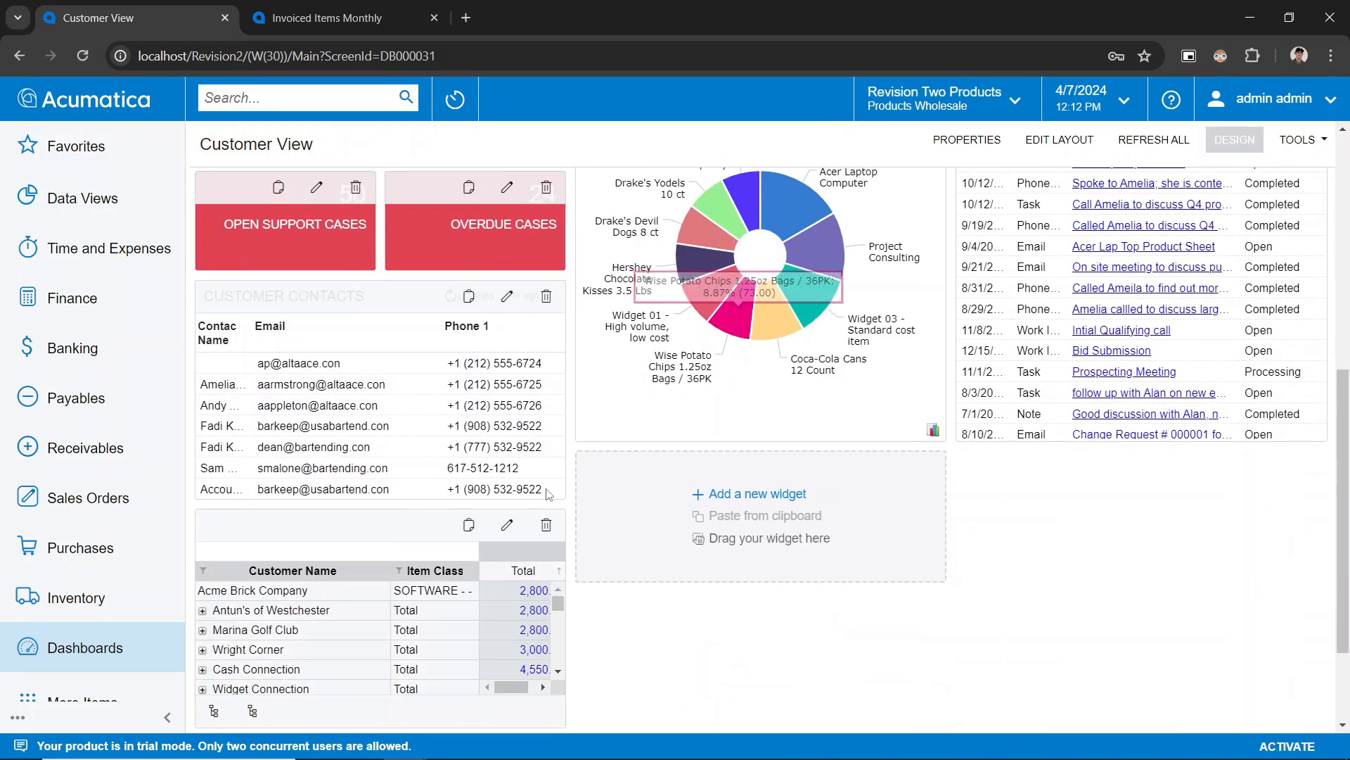
left_click(507, 524)
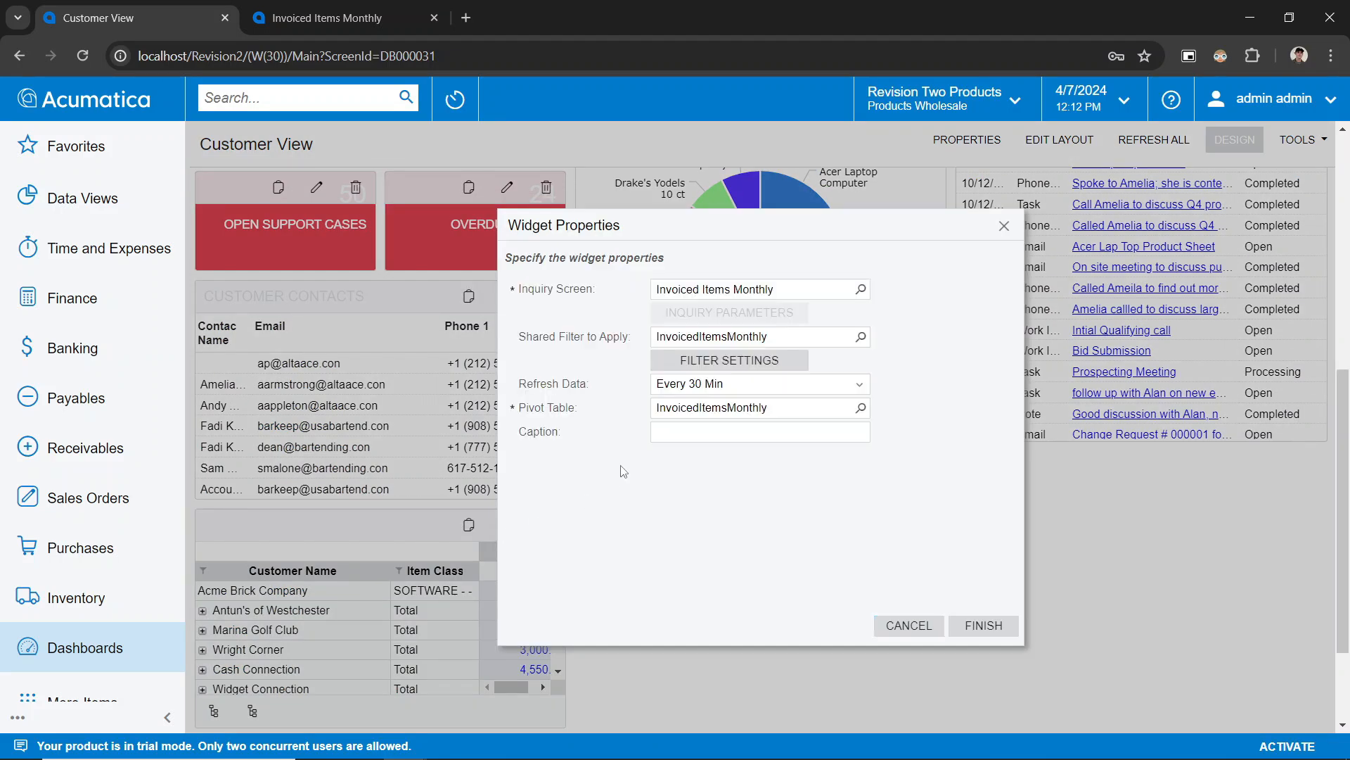
left_click(676, 431)
type("INVOICED")
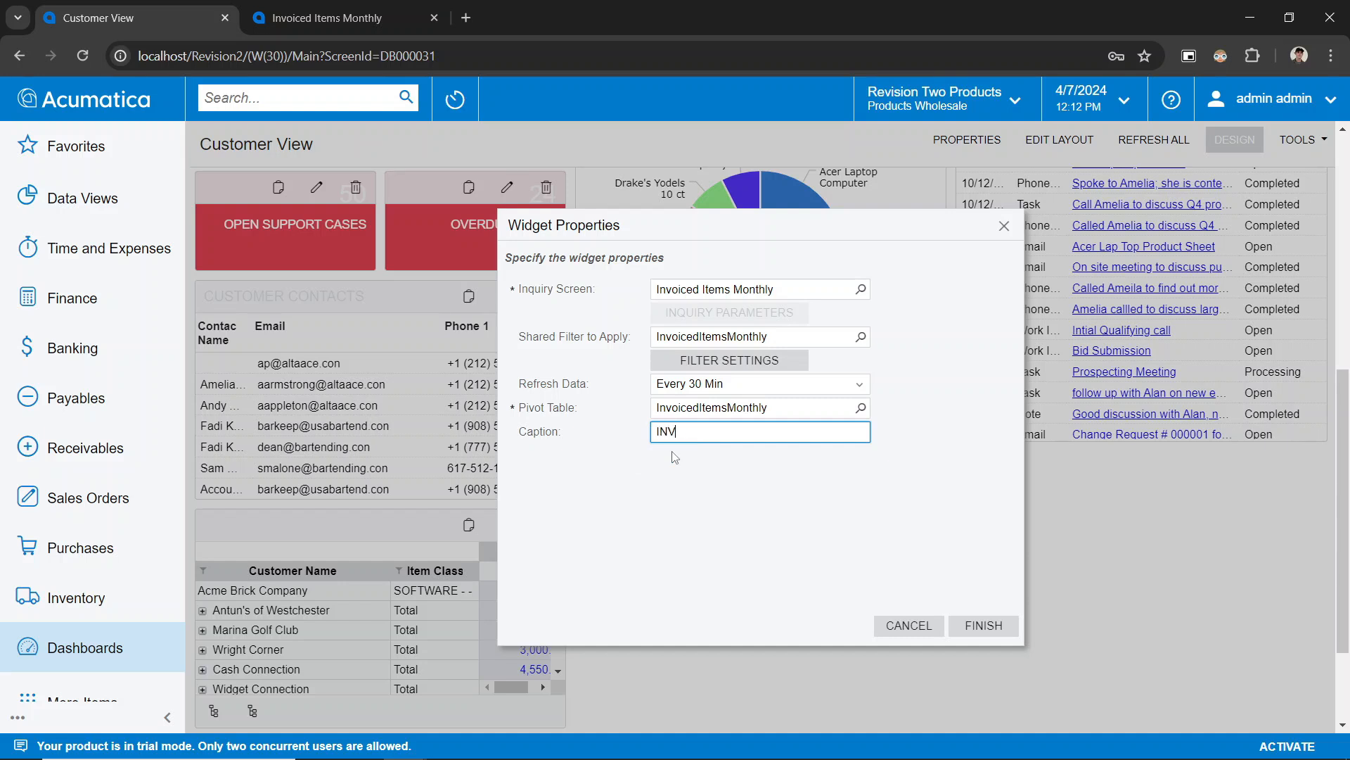
key("BackSpace")
key("BackSpace")
key("BackSpace")
key("BackSpace")
key("BackSpace")
key("BackSpace")
key("BackSpace")
key("BackSpace")
key("BackSpace")
type("MONTHLY REVENUE")
left_click(961, 635)
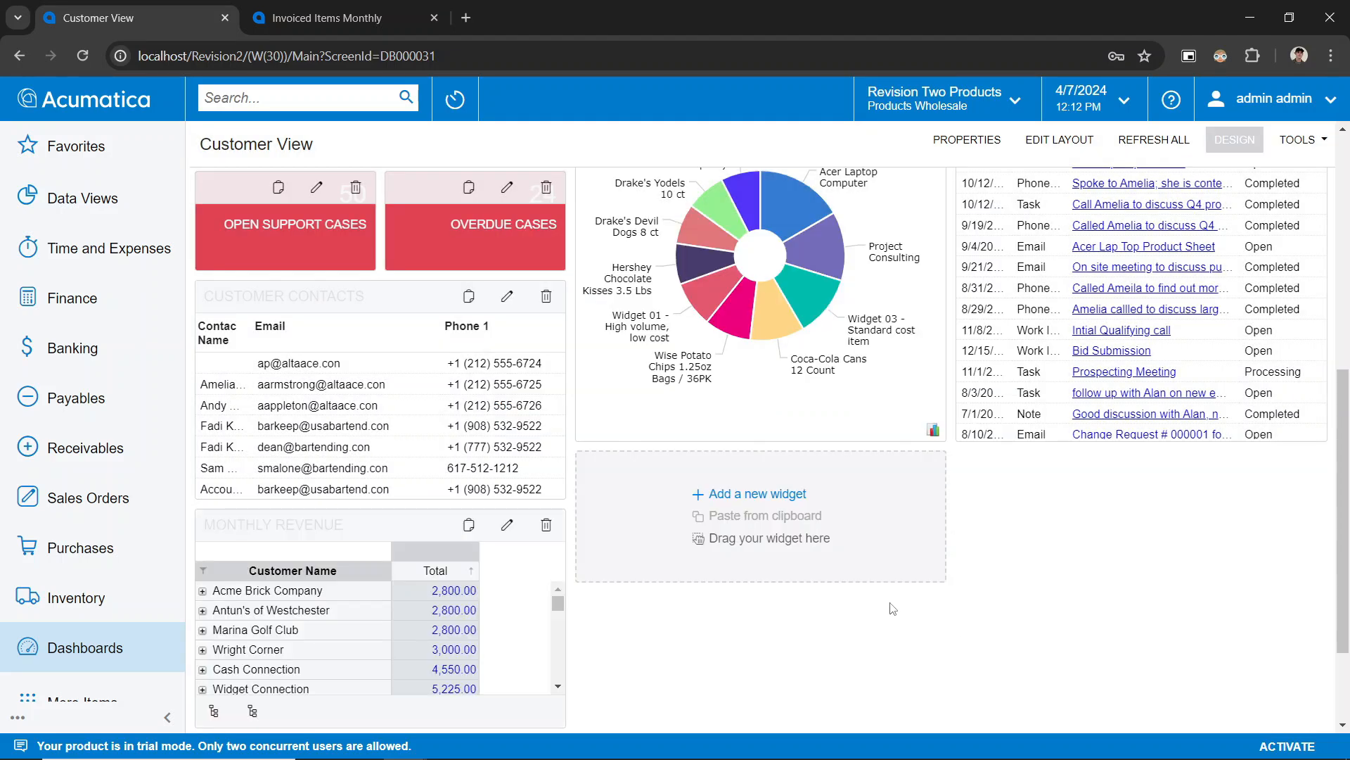
left_click(1242, 143)
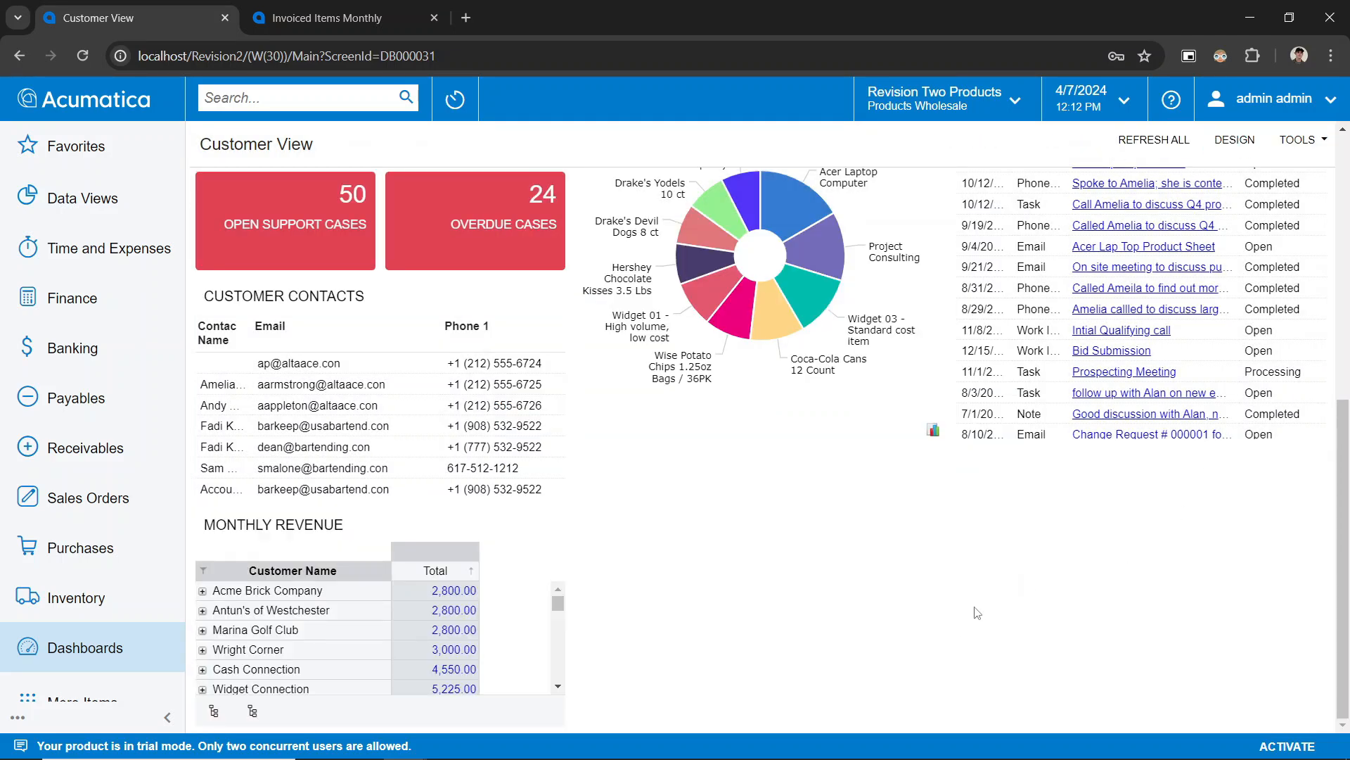